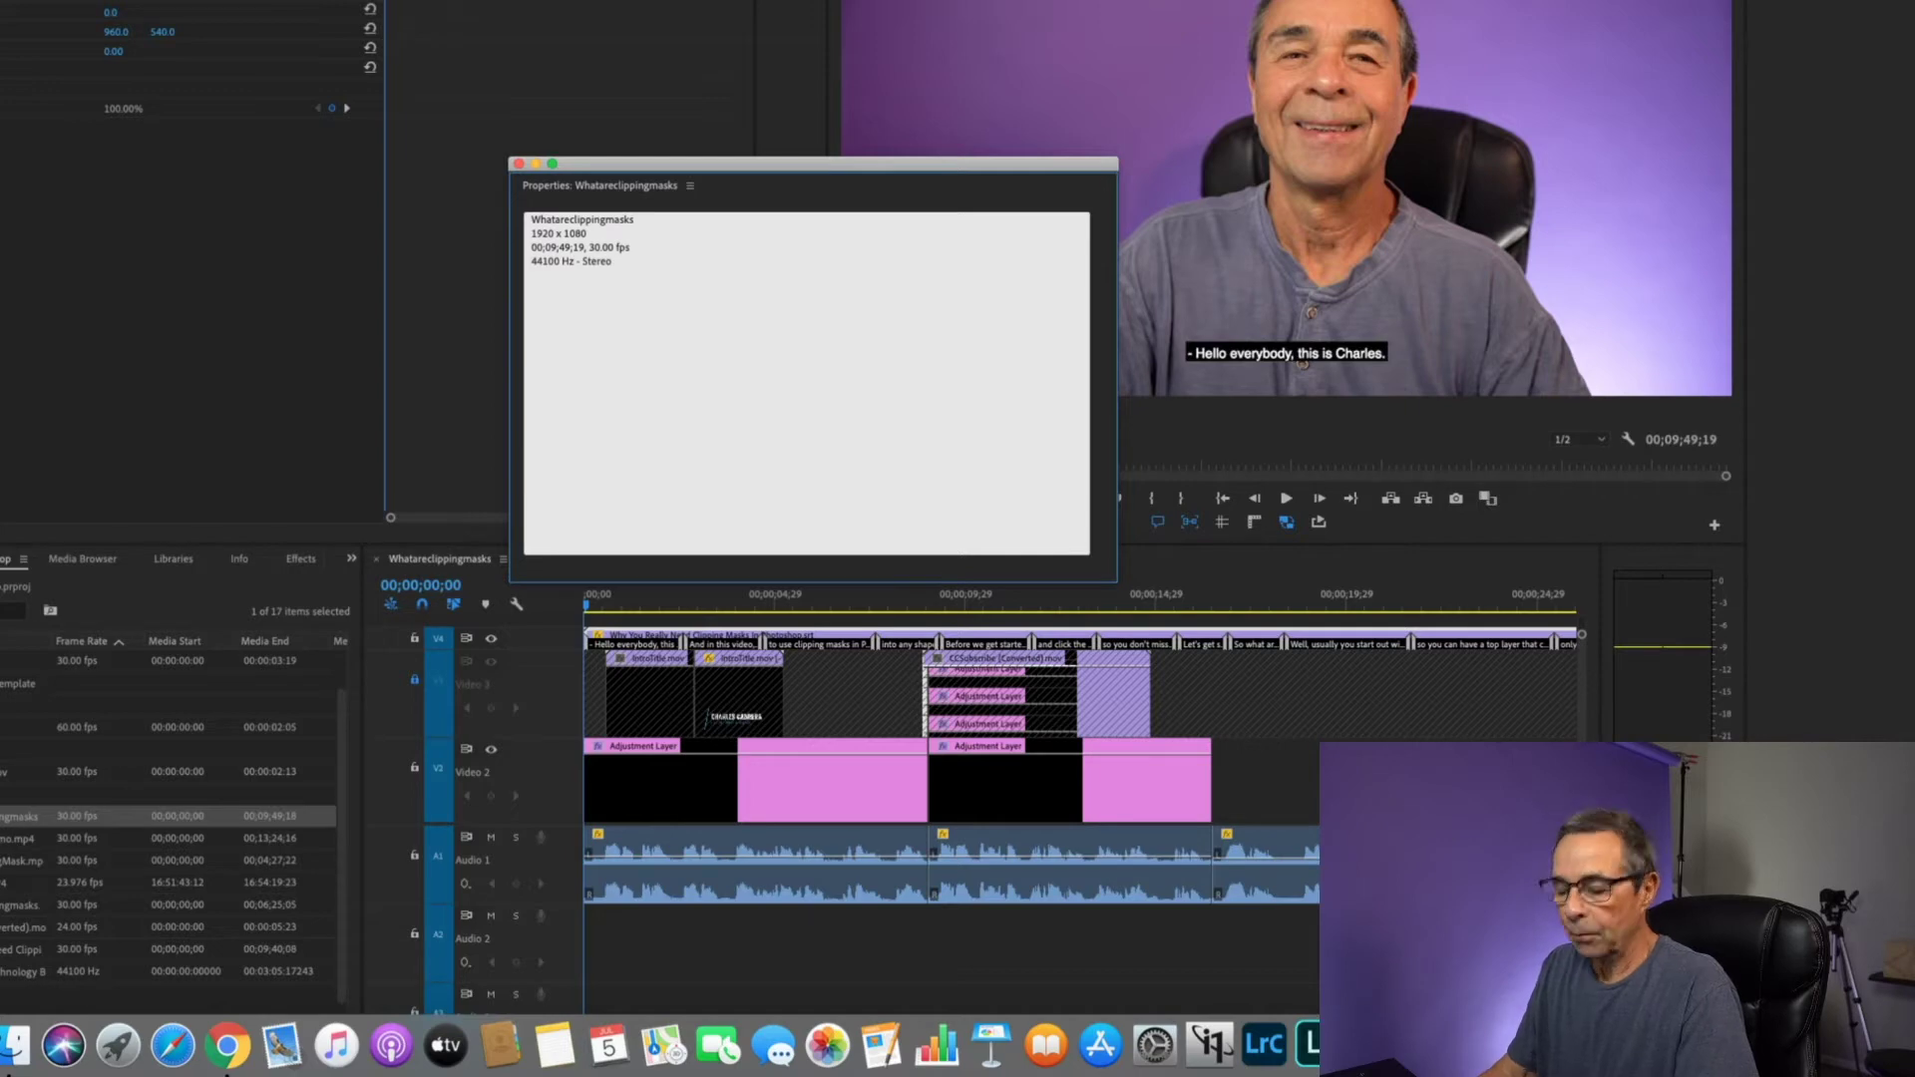
# - Bring up Chrome to review Instagram's IGTV video upload requirements page
pyautogui.click(227, 1046)
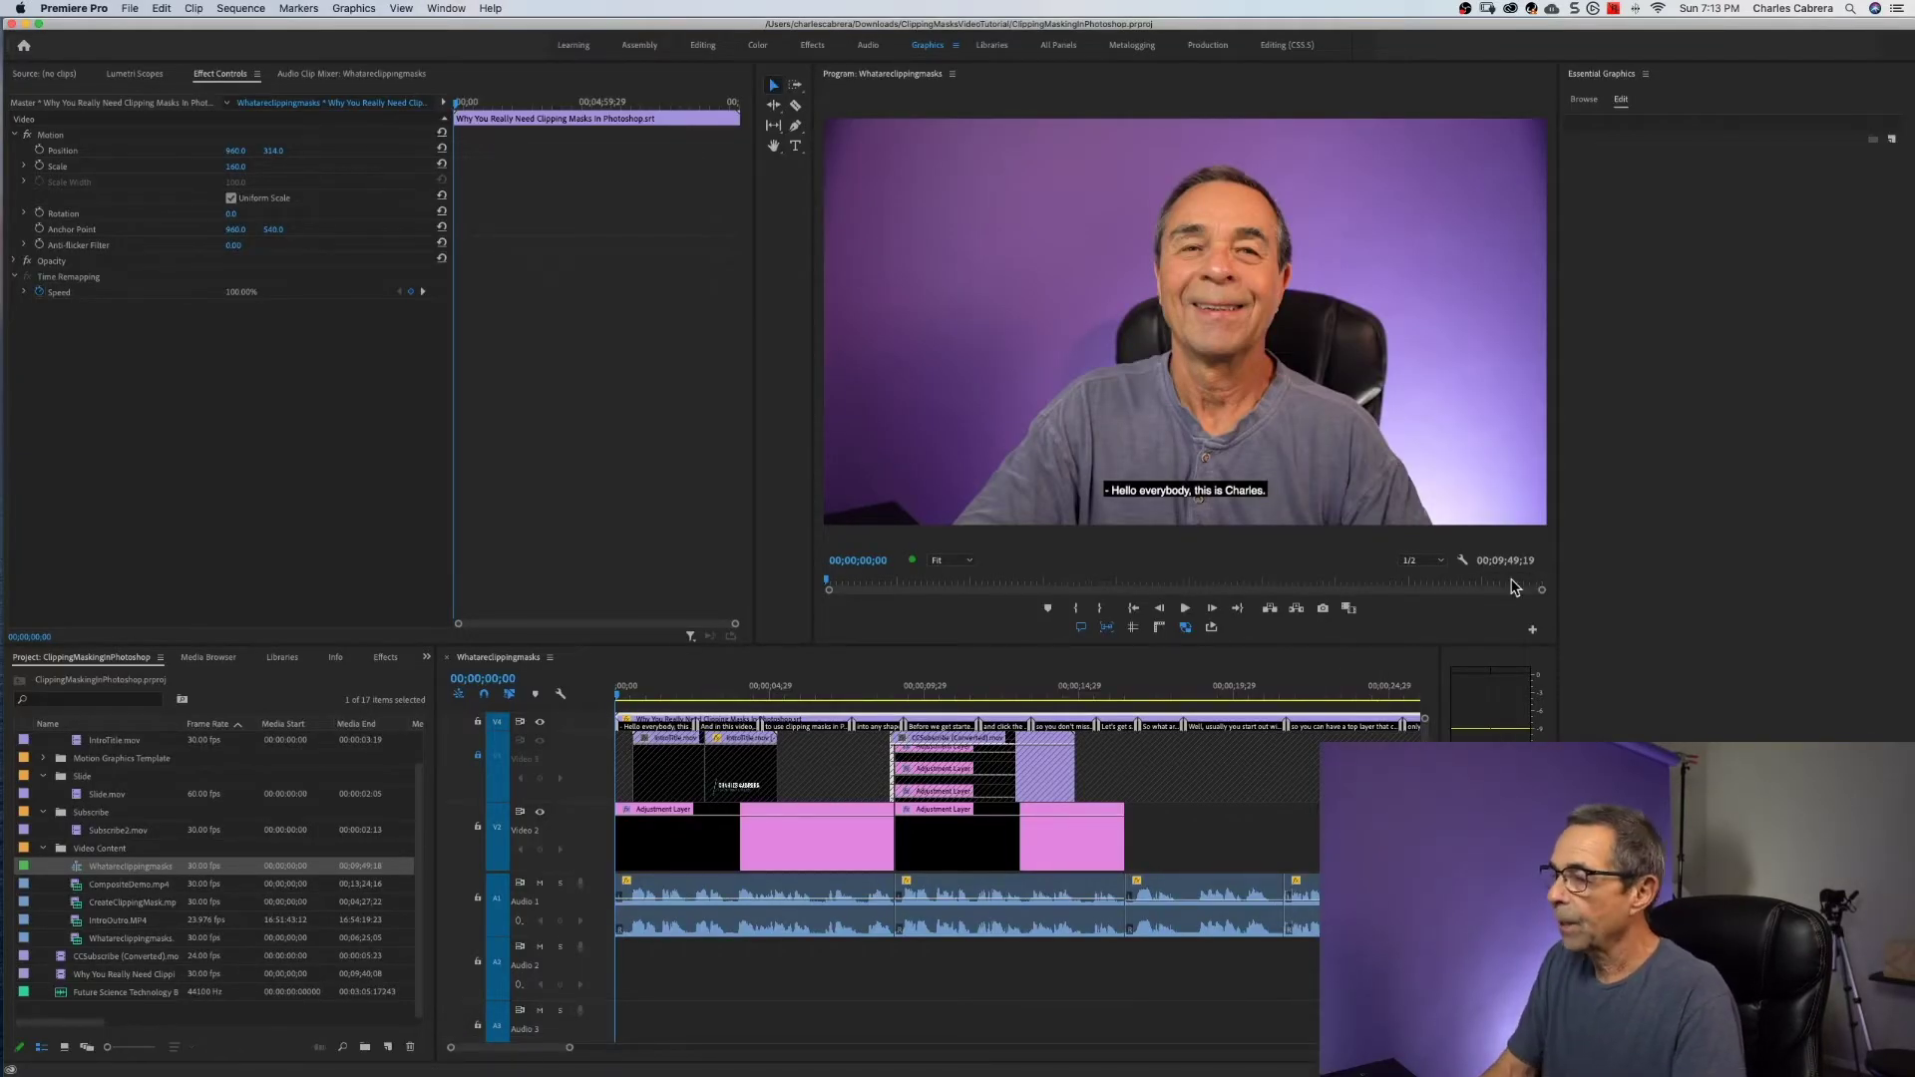
pyautogui.click(376, 1056)
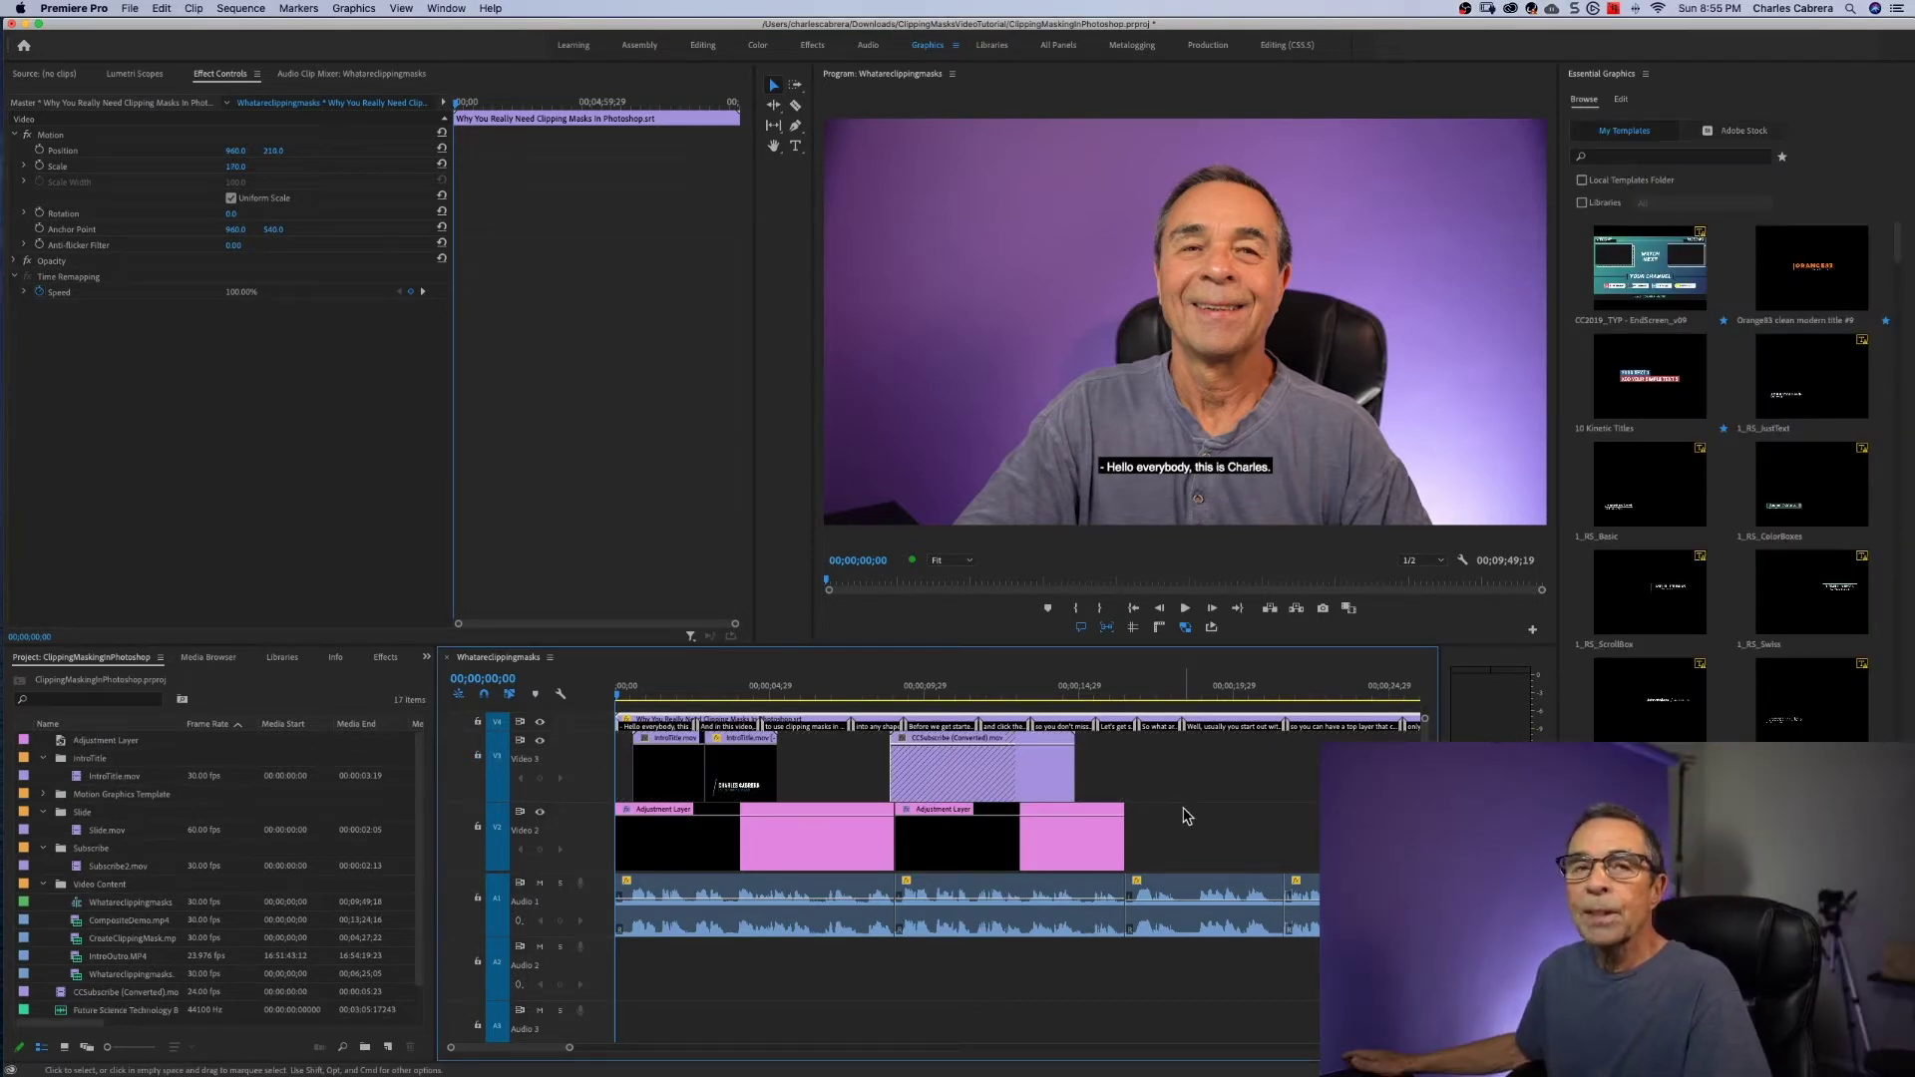
# - Fit the whole sequence in the timeline and set an Out point at its end
pyautogui.click(1188, 775)
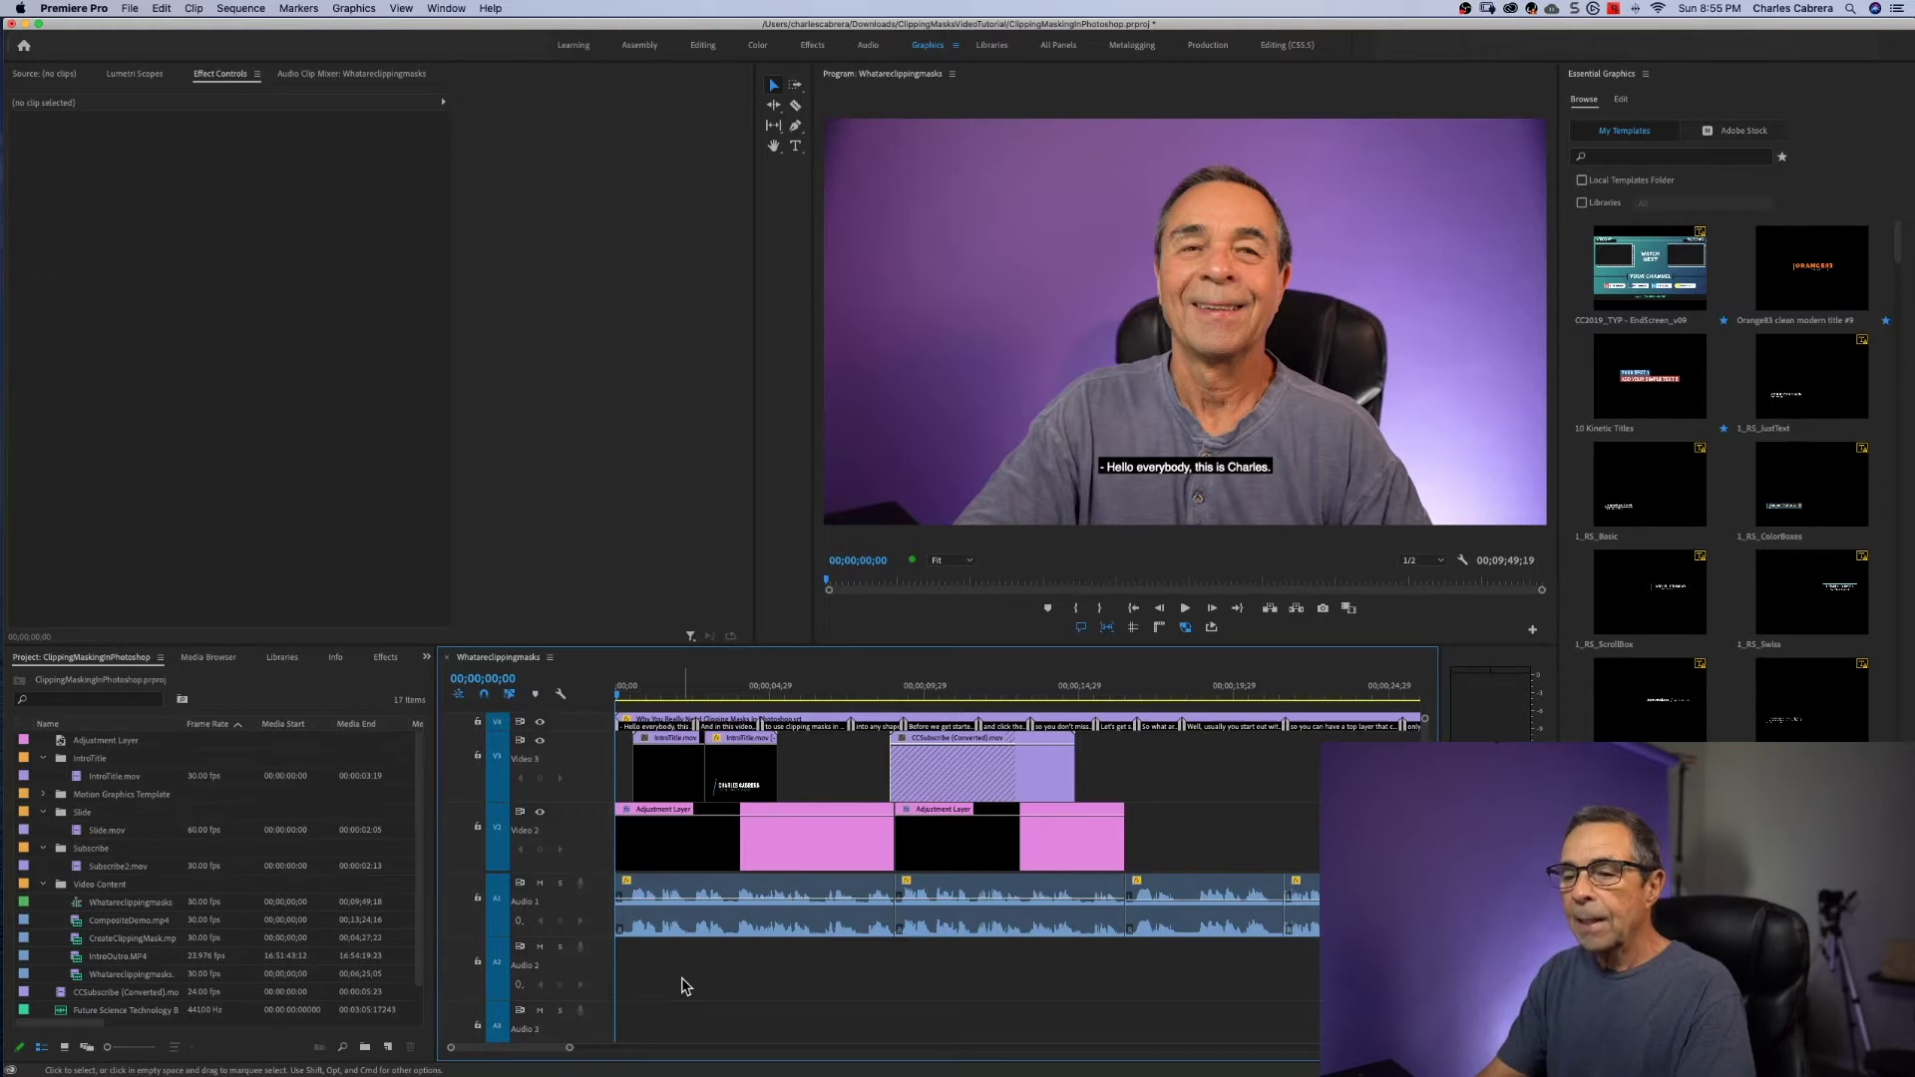
pyautogui.press('super+a')
pyautogui.hscroll(2, 686, 986)
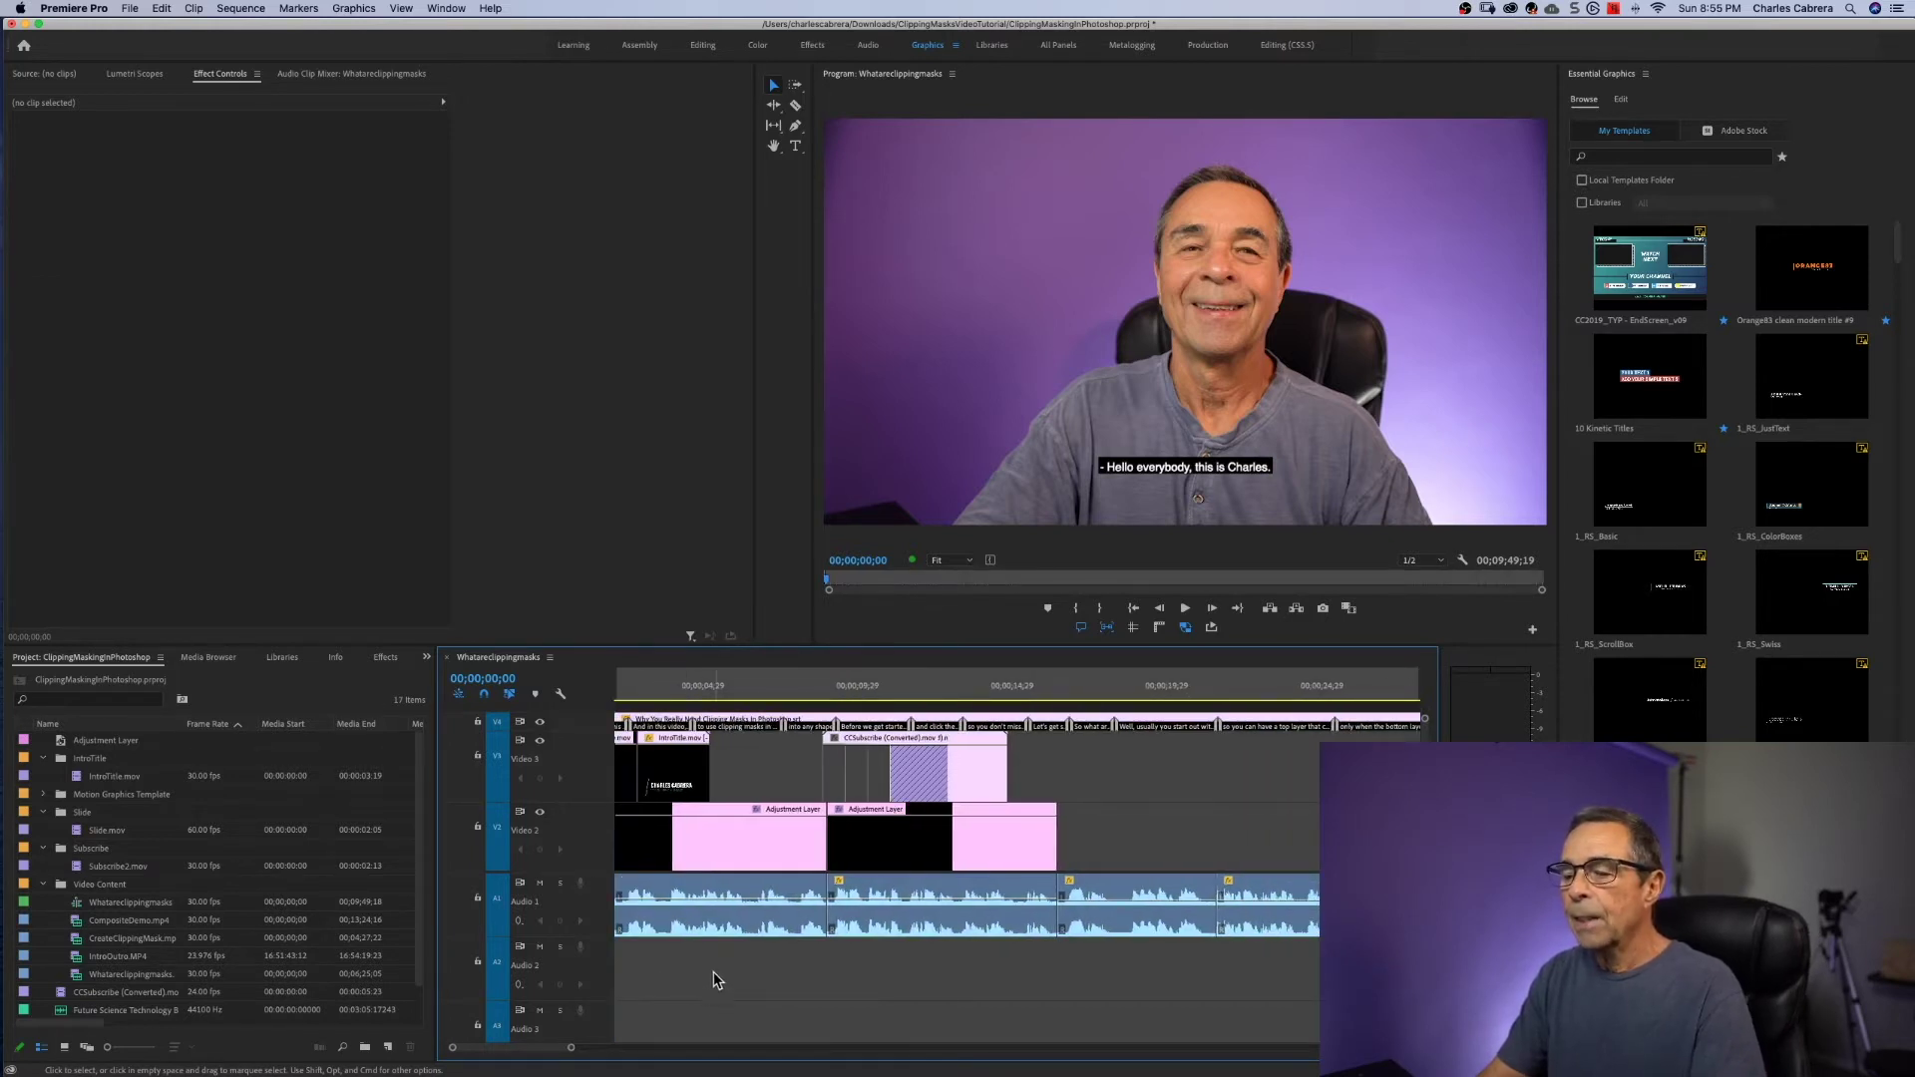
pyautogui.hscroll(2, 714, 980)
pyautogui.press('\\')
pyautogui.moveTo(758, 688); pyautogui.dragTo(1325, 763)
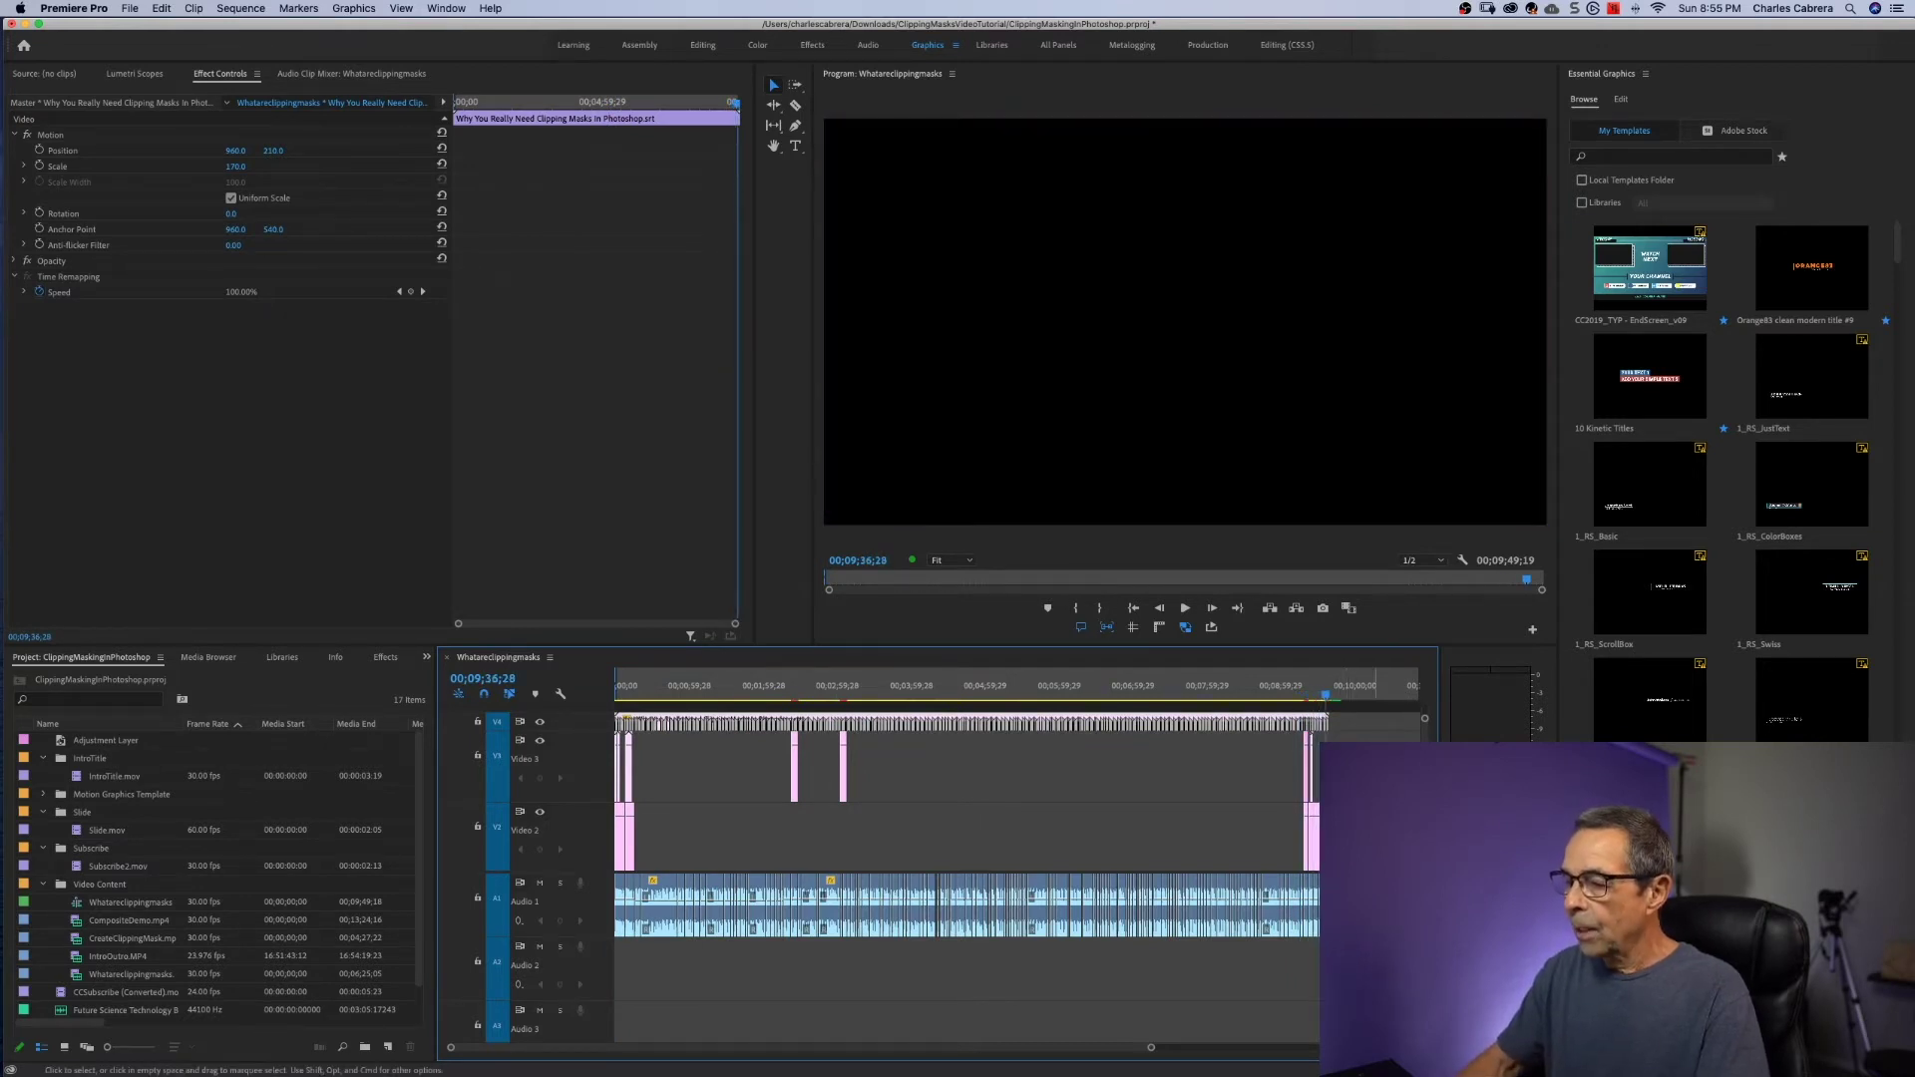
pyautogui.press('o')
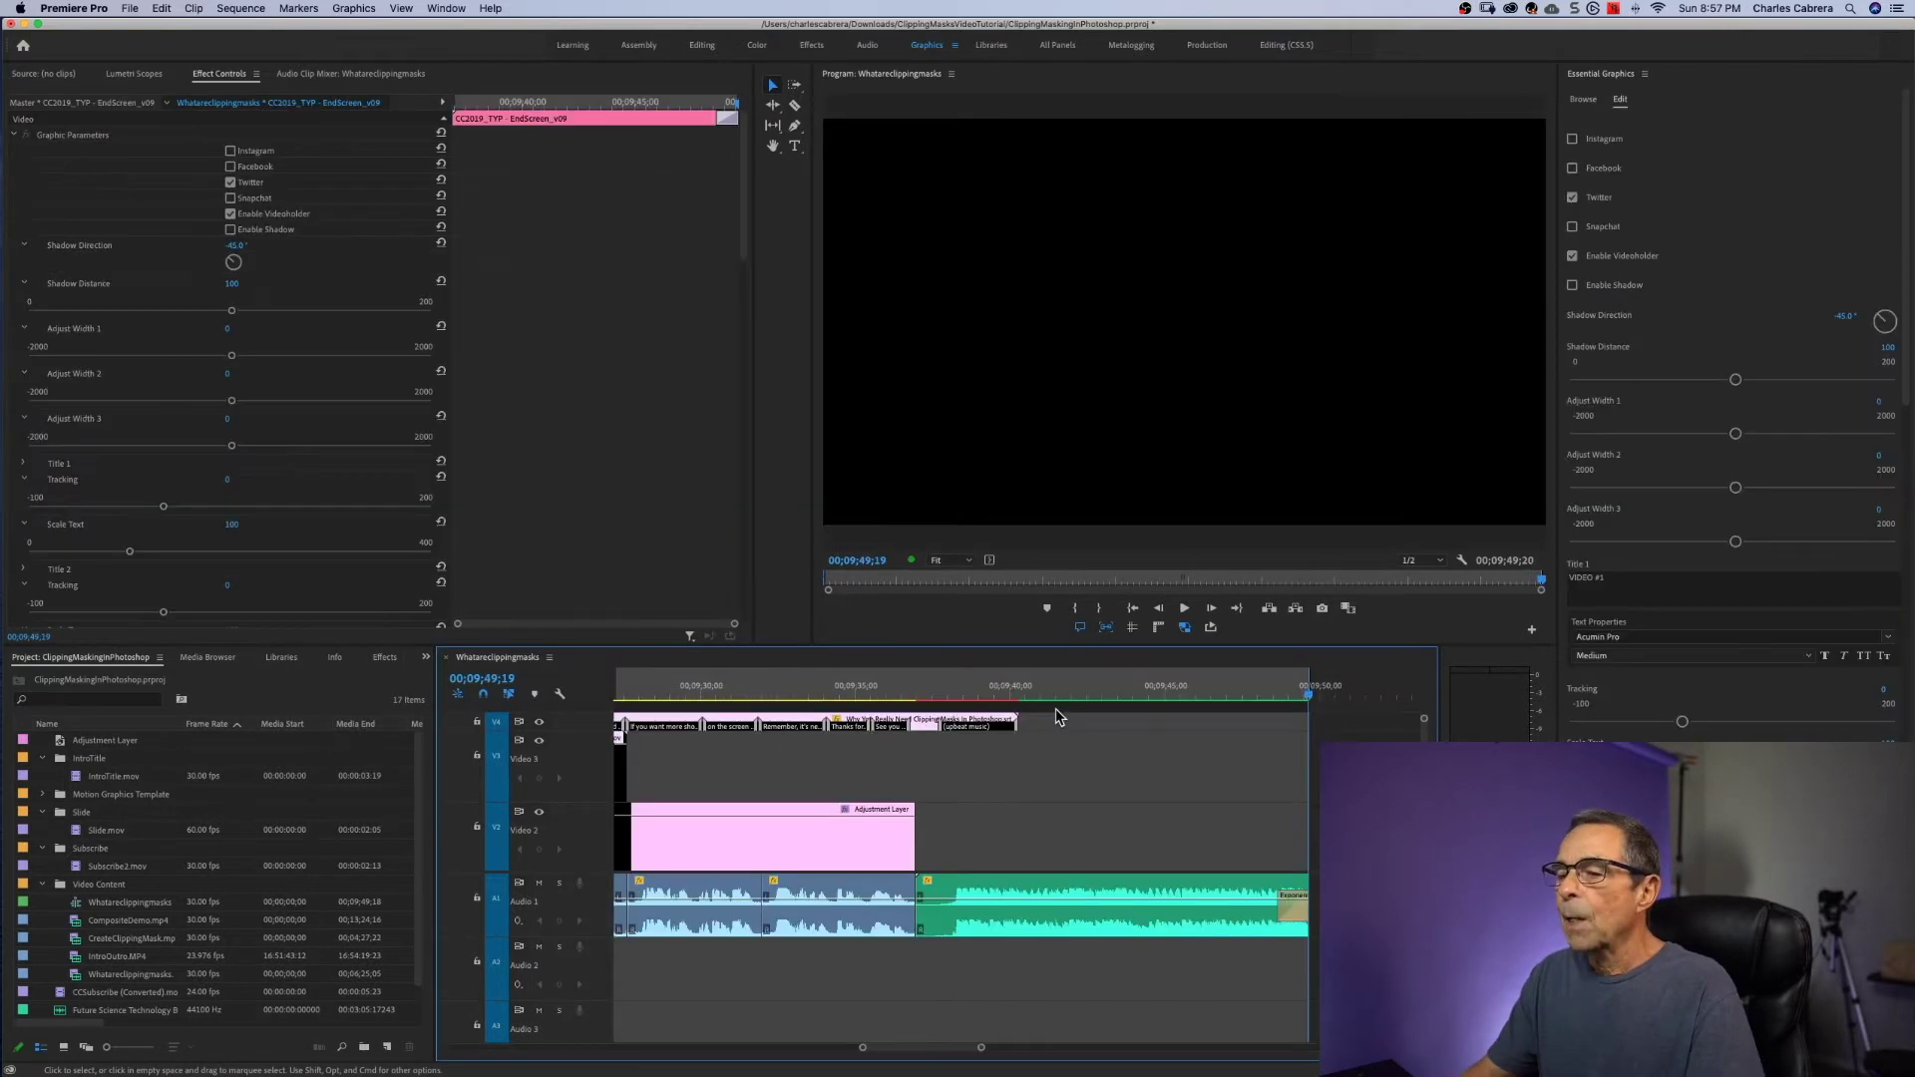
# - Open the Export Media settings and keep H.264 as the format
pyautogui.click(131, 9)
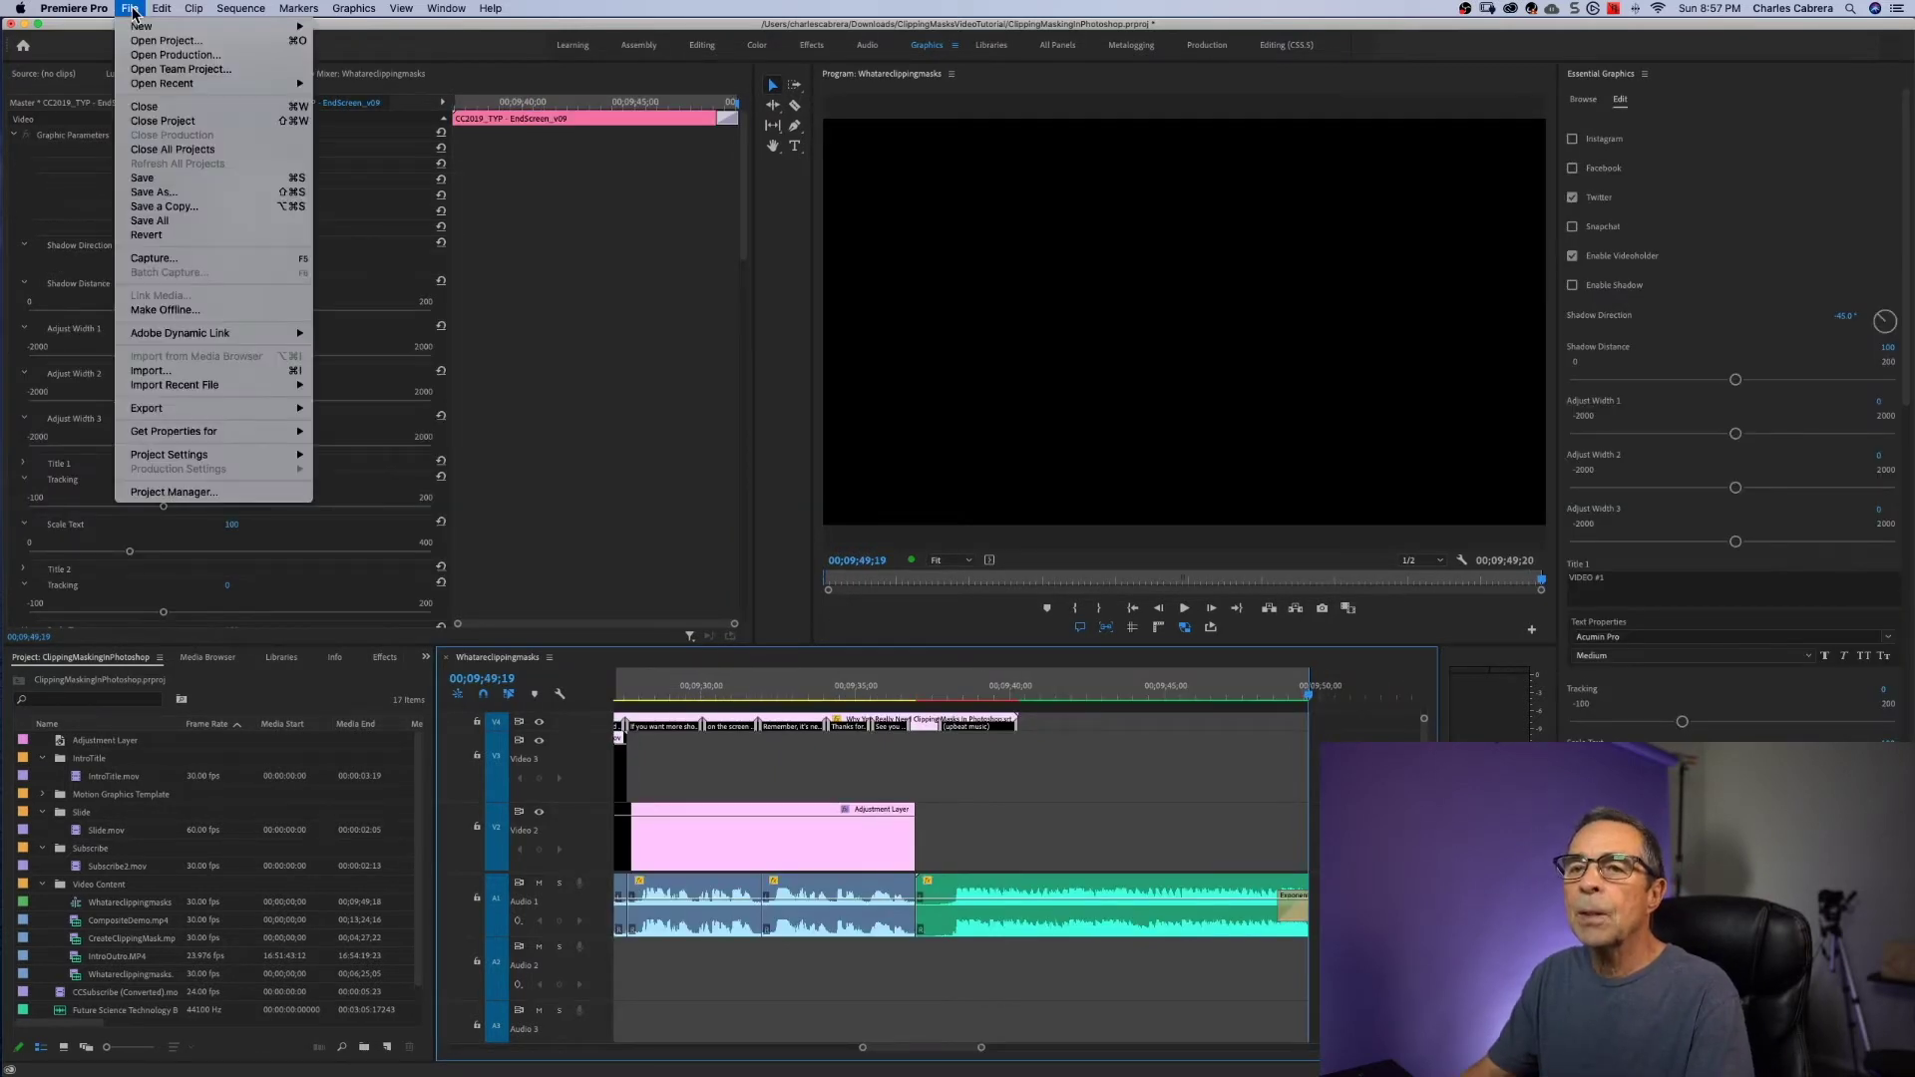
pyautogui.click(344, 414)
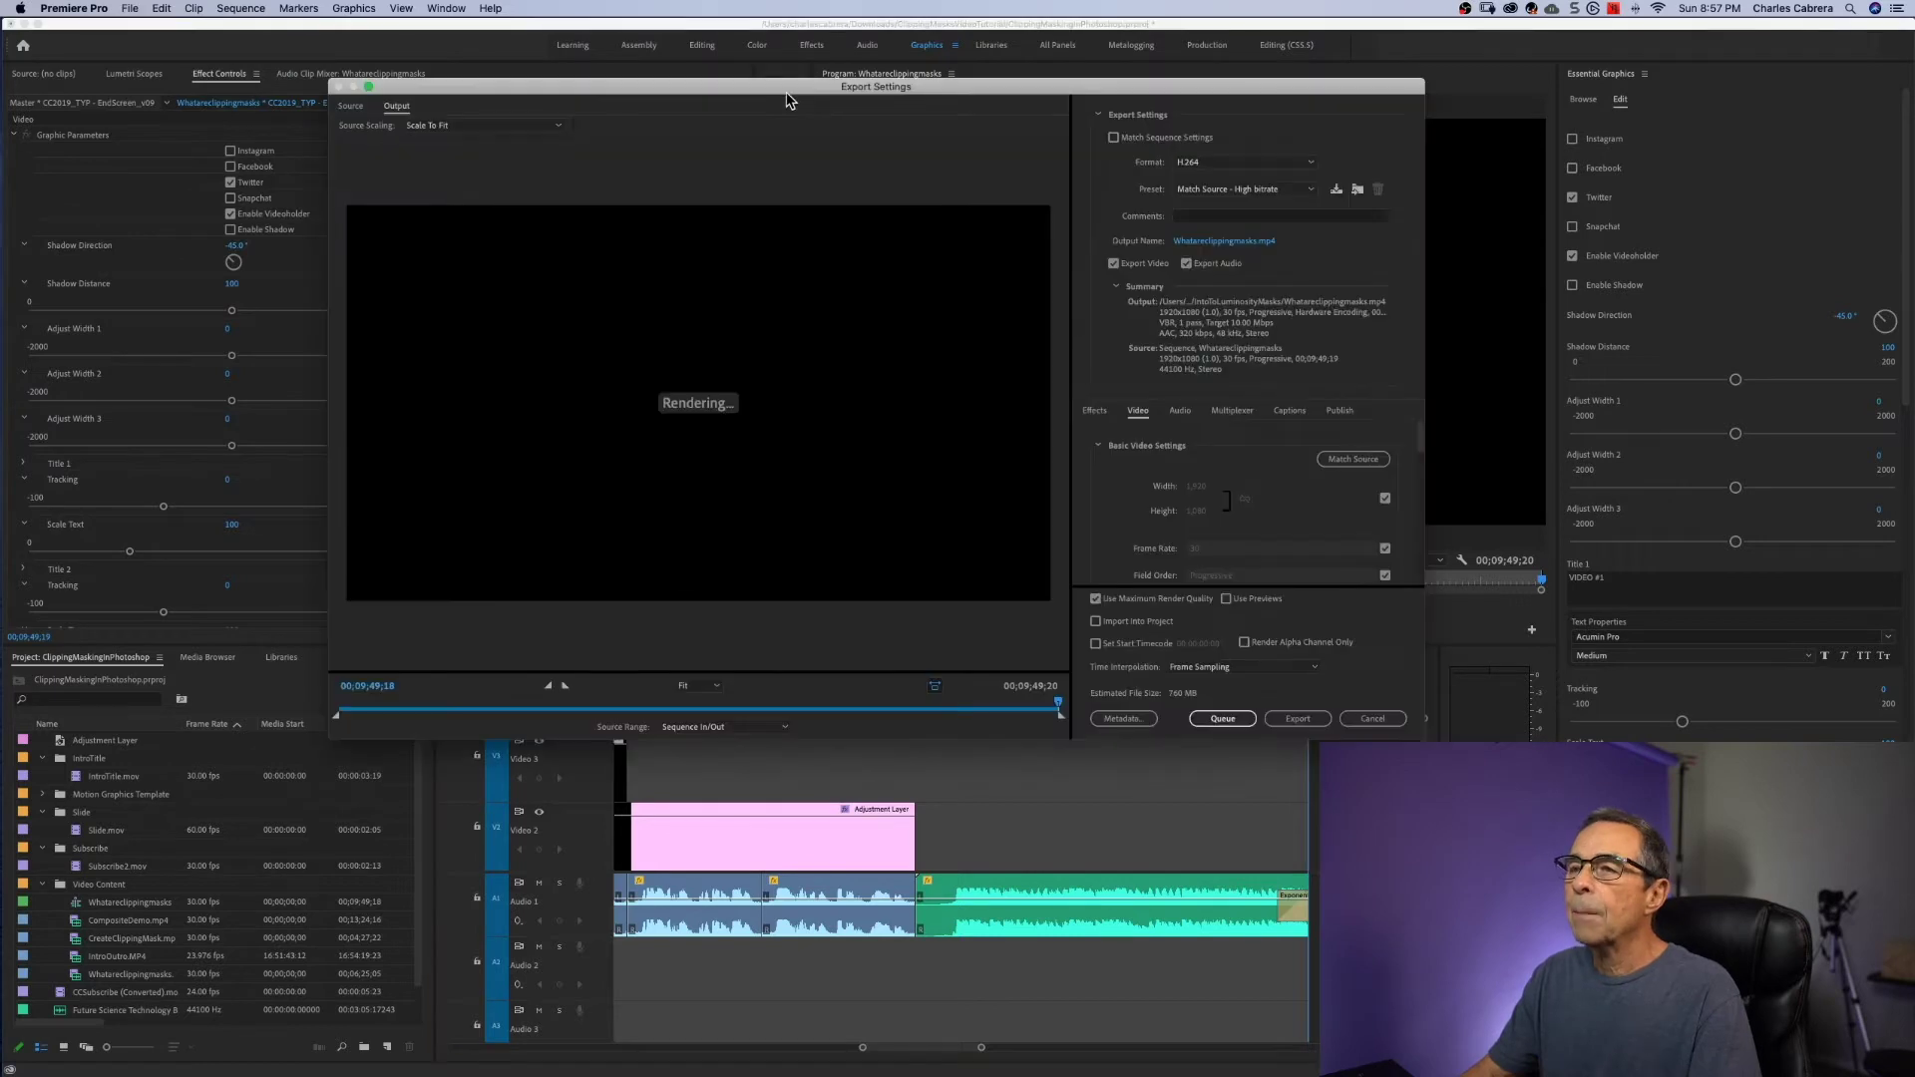
pyautogui.moveTo(787, 100); pyautogui.dragTo(890, 192)
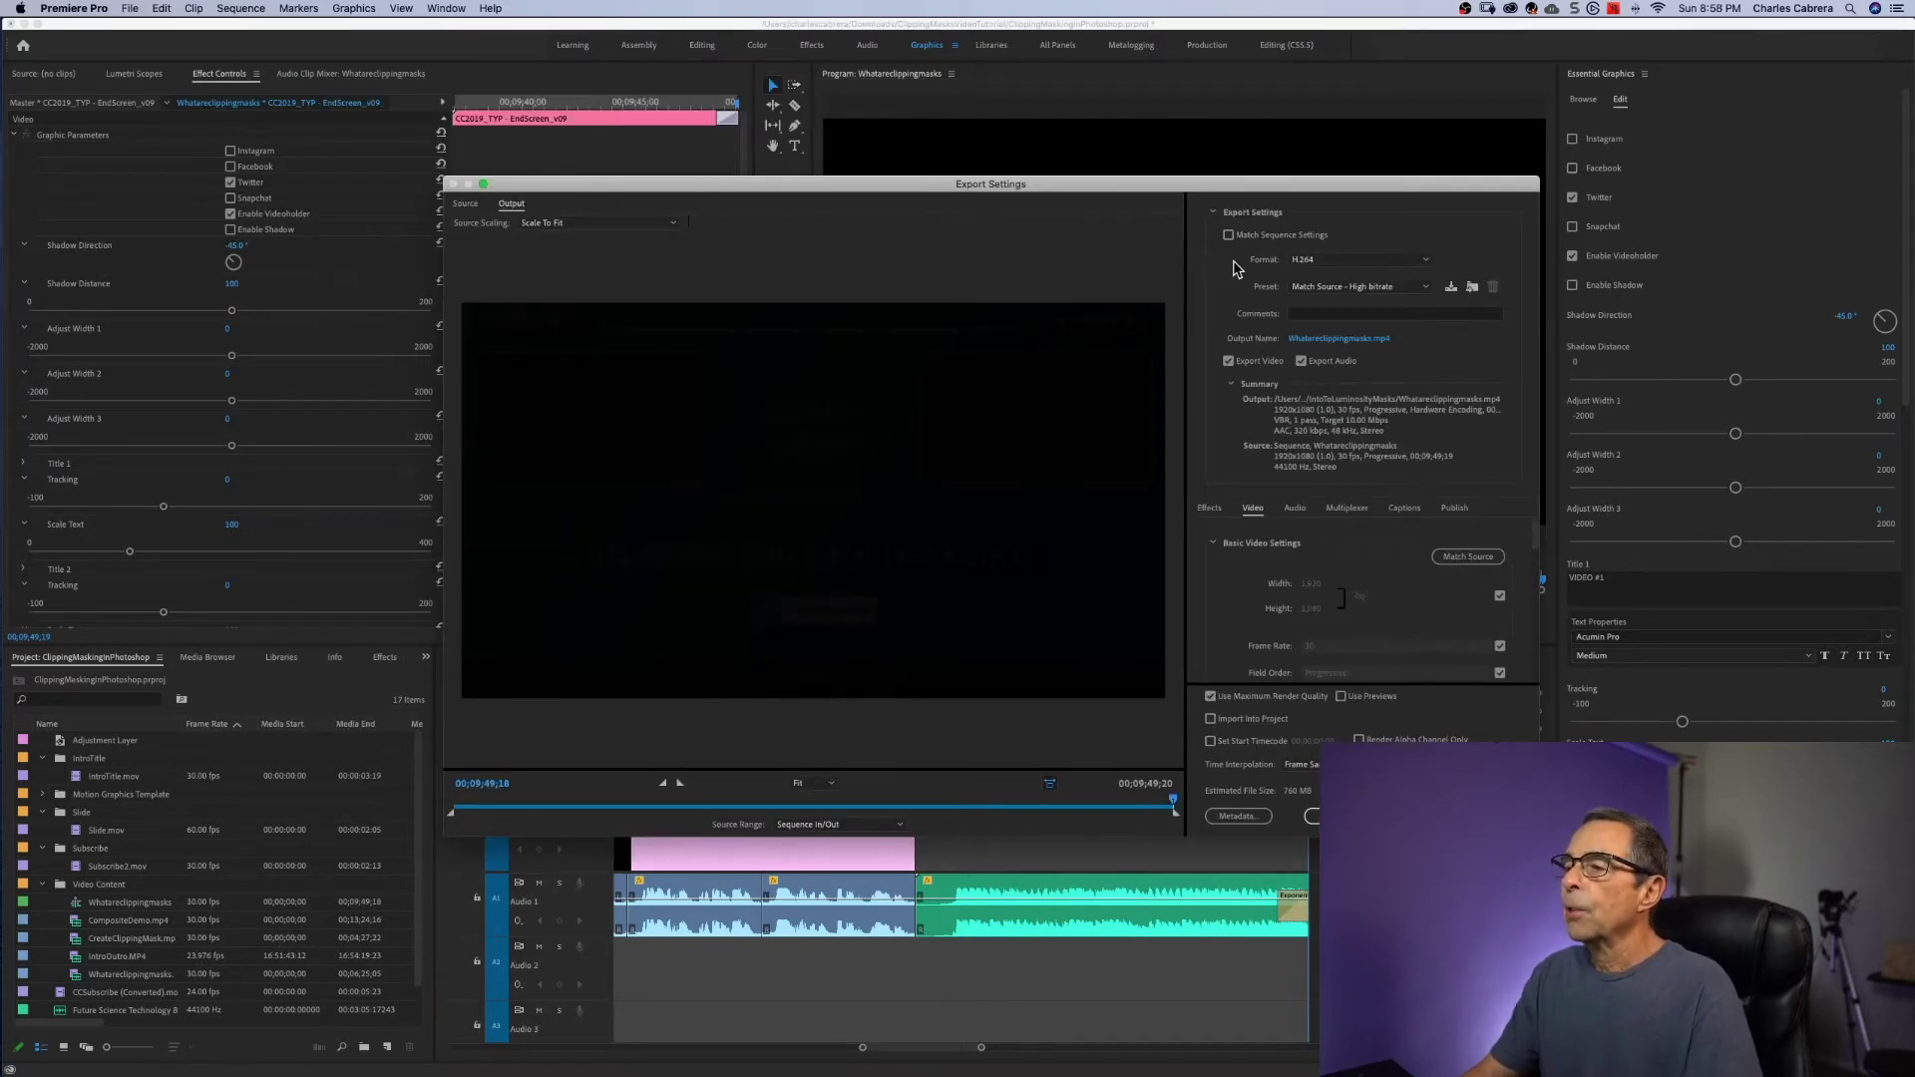
pyautogui.click(1428, 265)
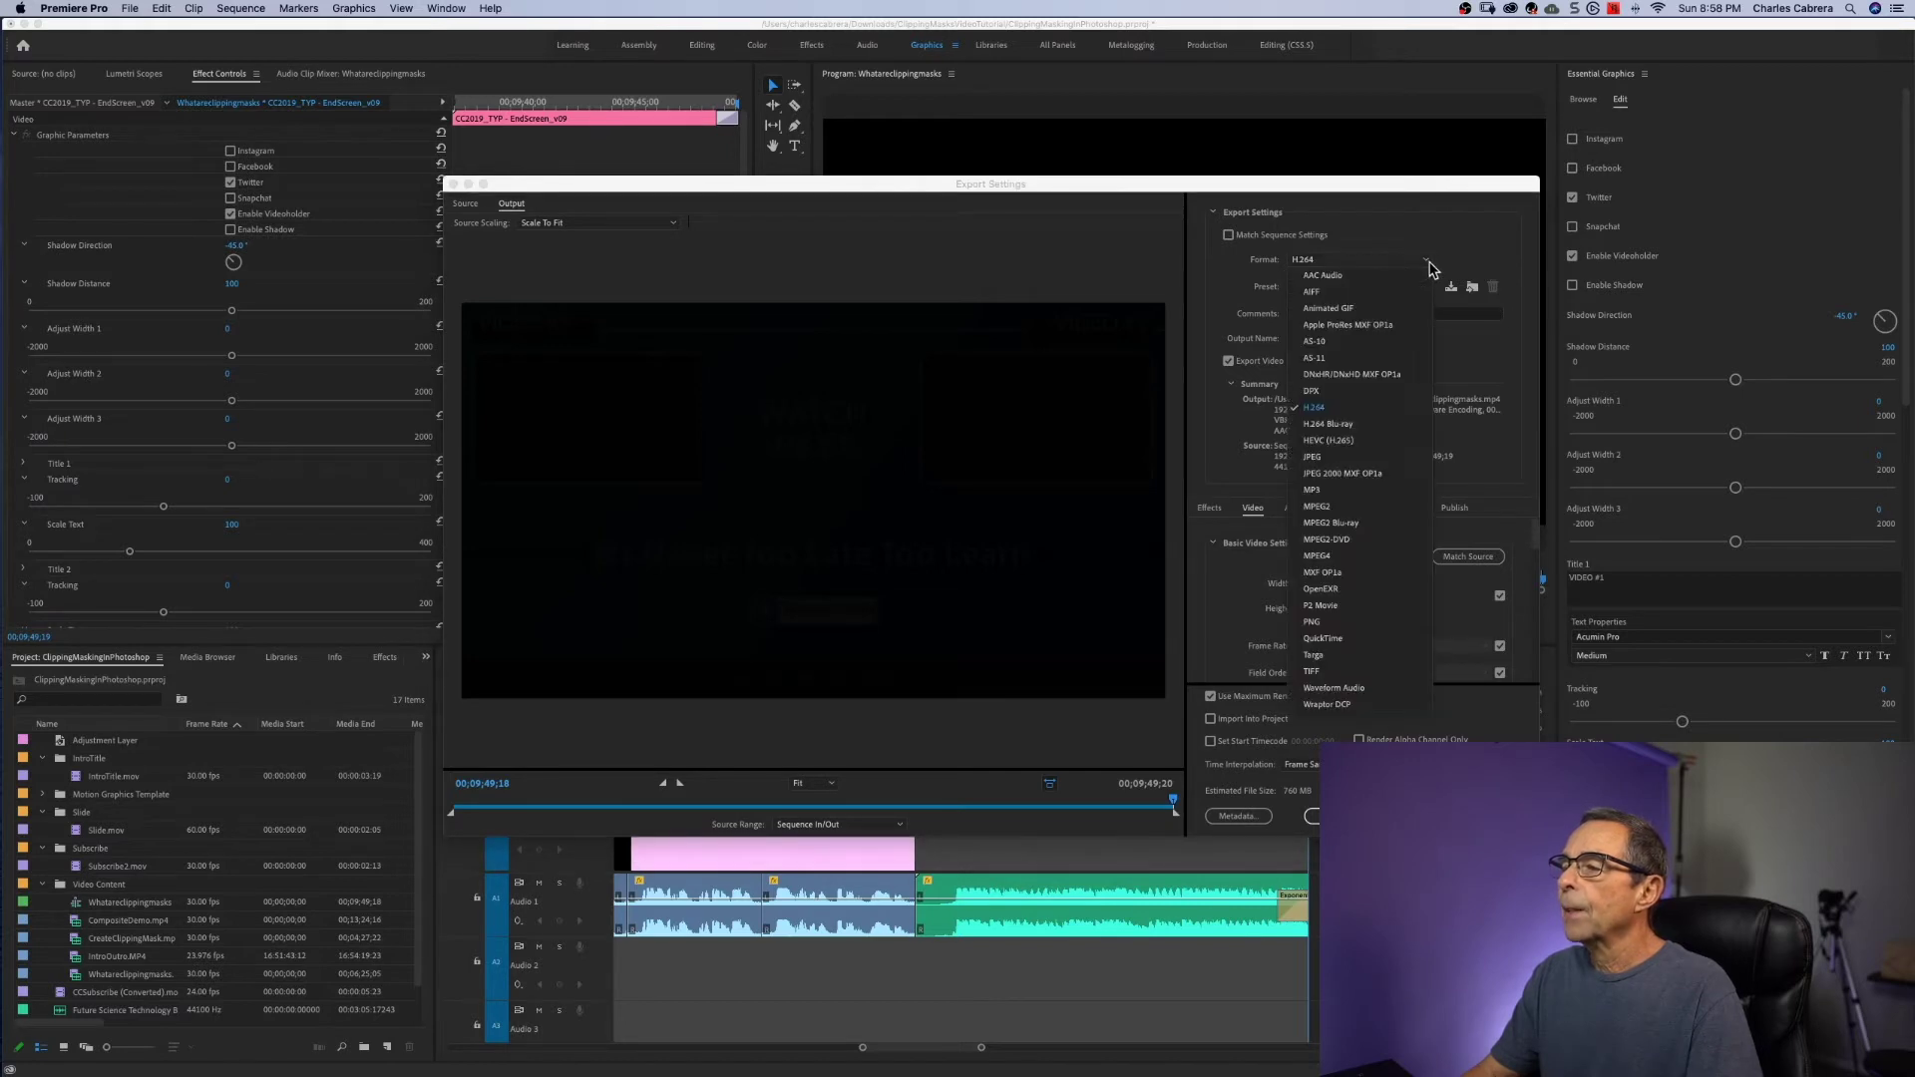
pyautogui.click(1362, 408)
# - Keep the Match Source - High bitrate preset and name the output file IGTV.mp4
pyautogui.click(1424, 288)
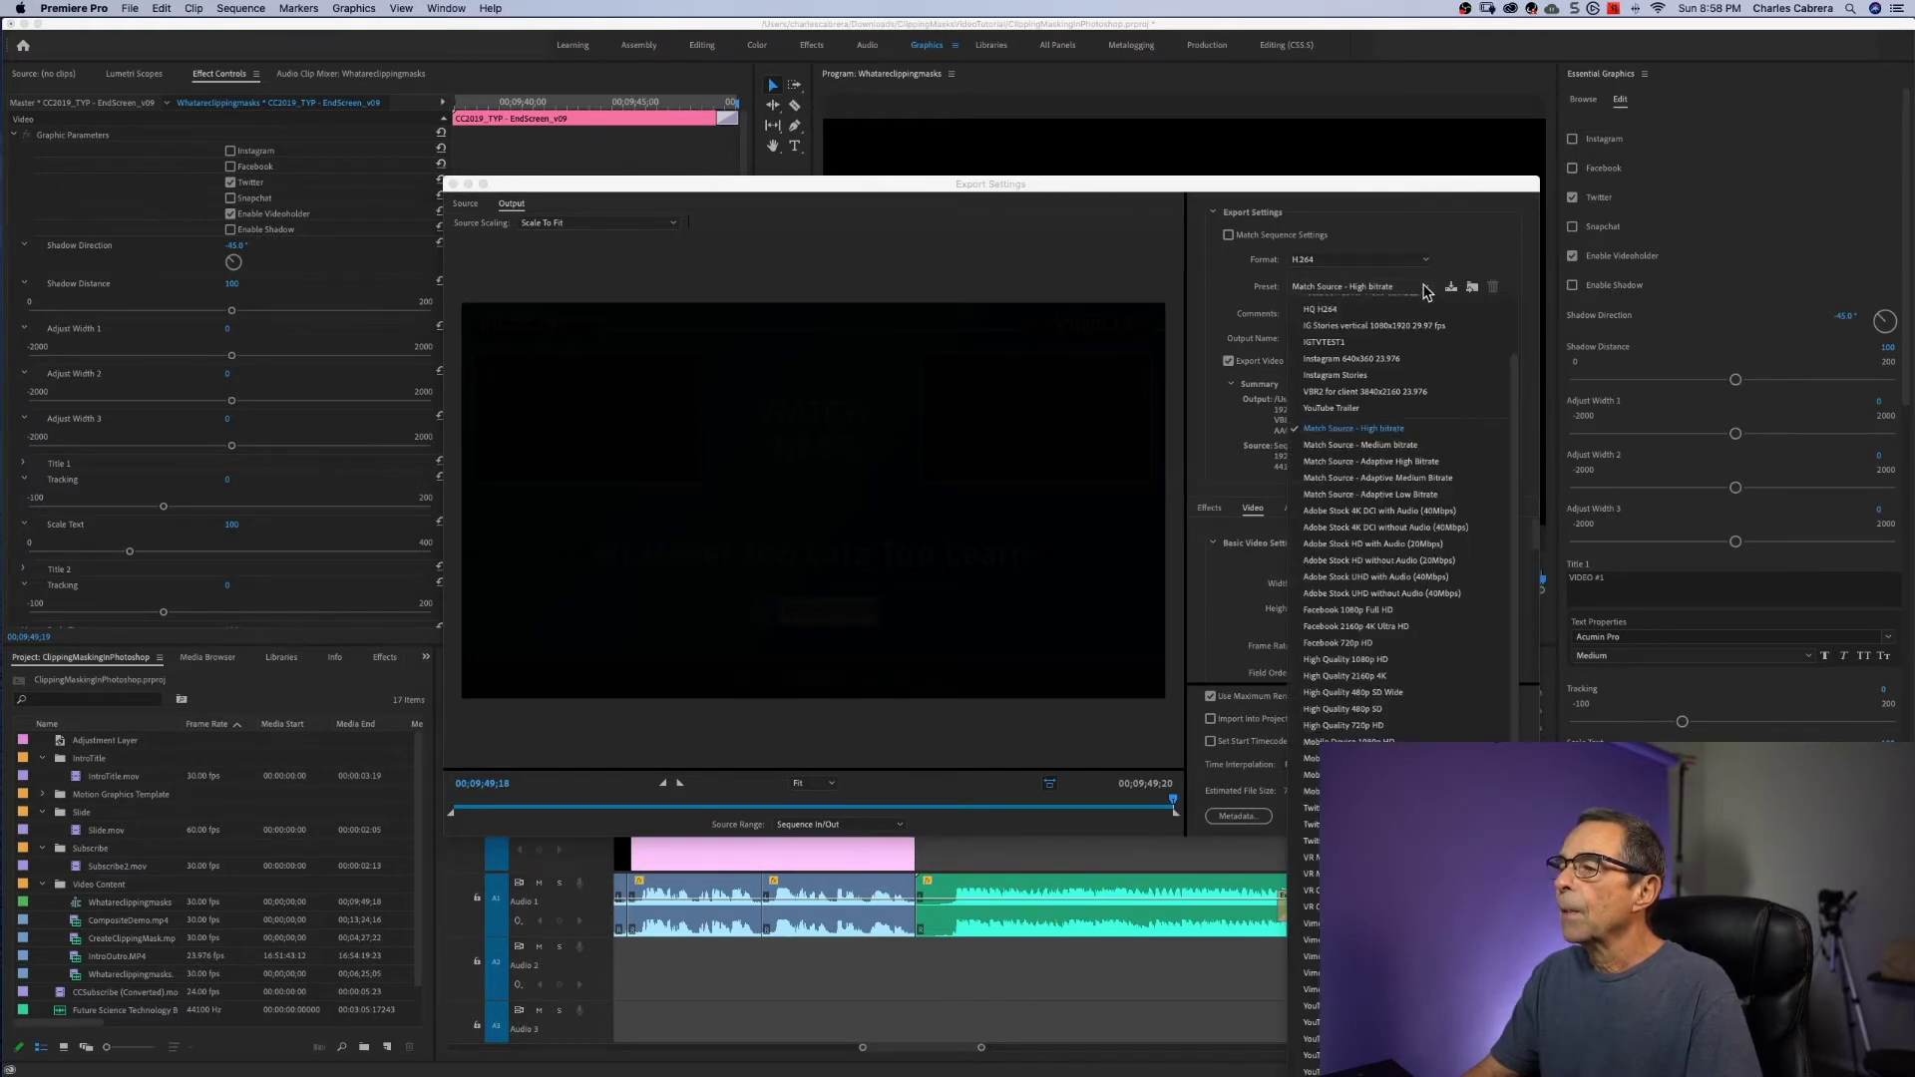
pyautogui.click(1403, 436)
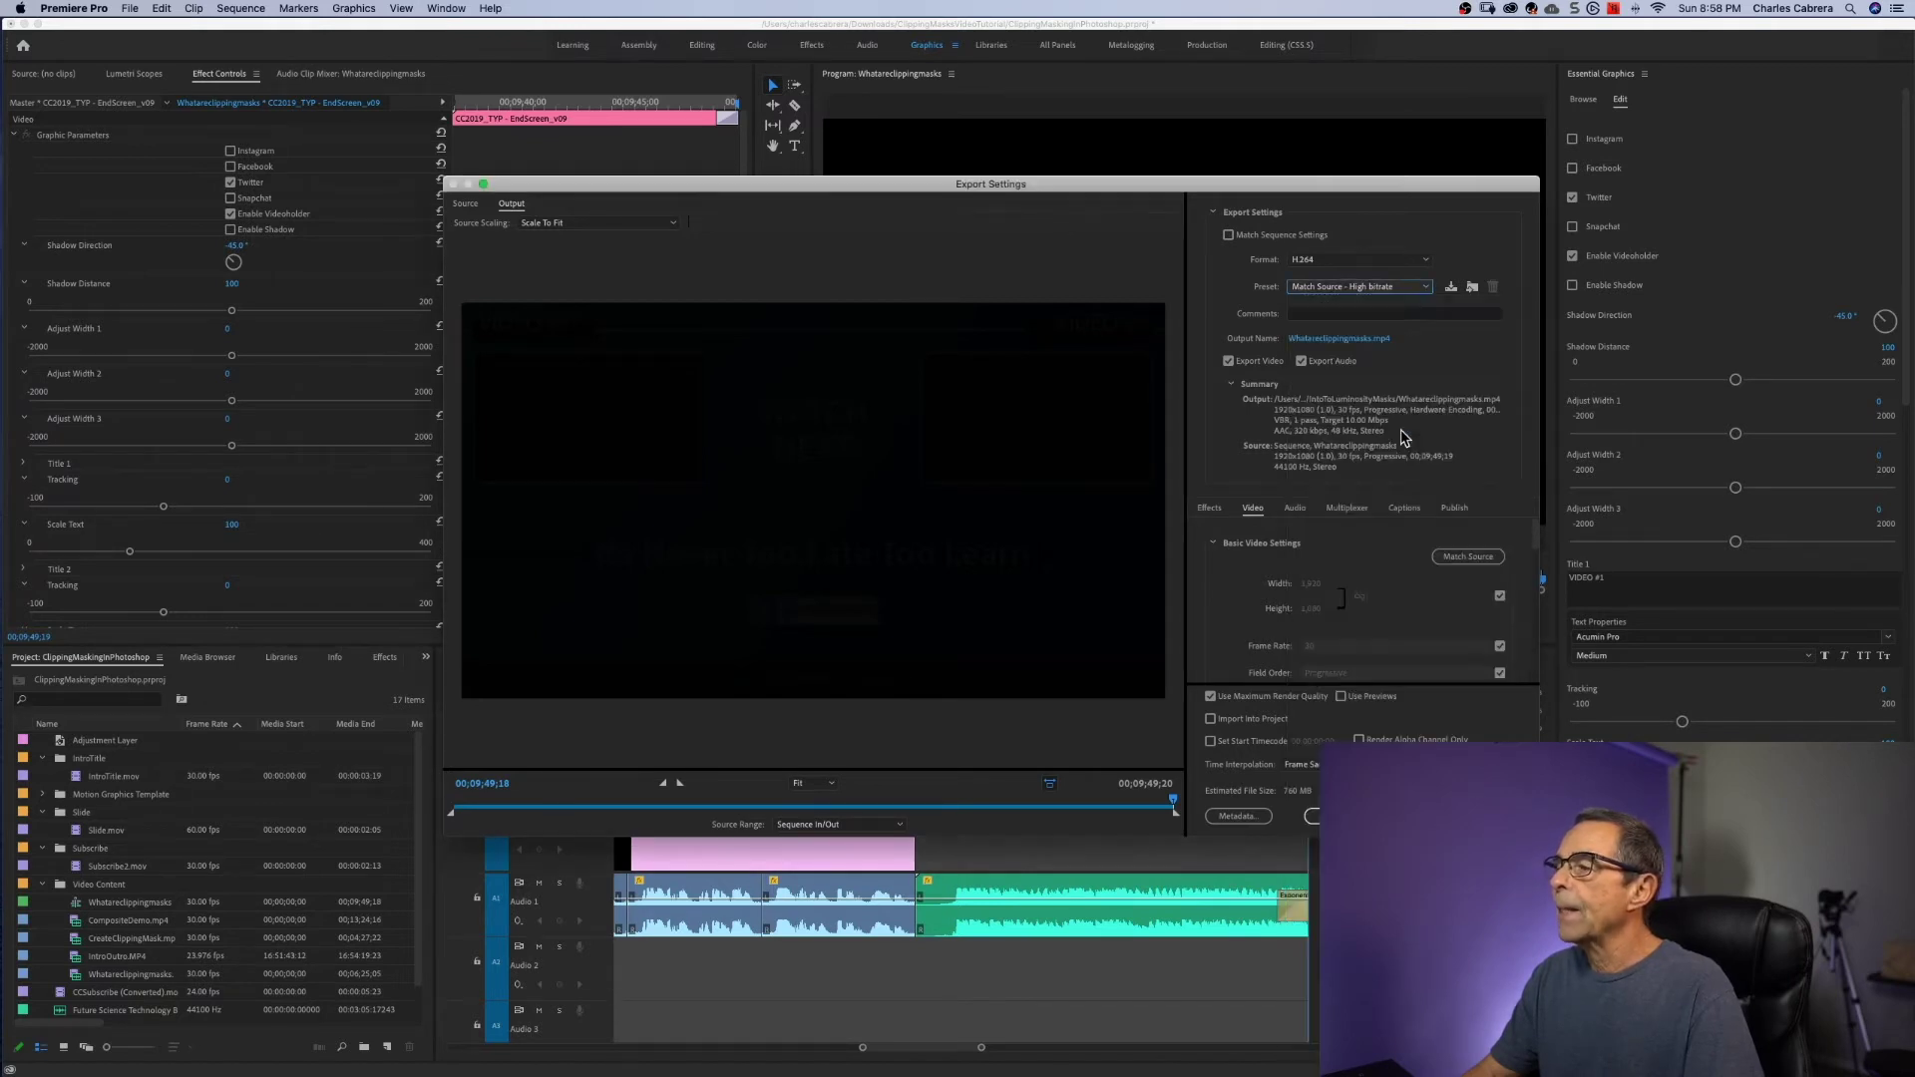
pyautogui.click(1331, 340)
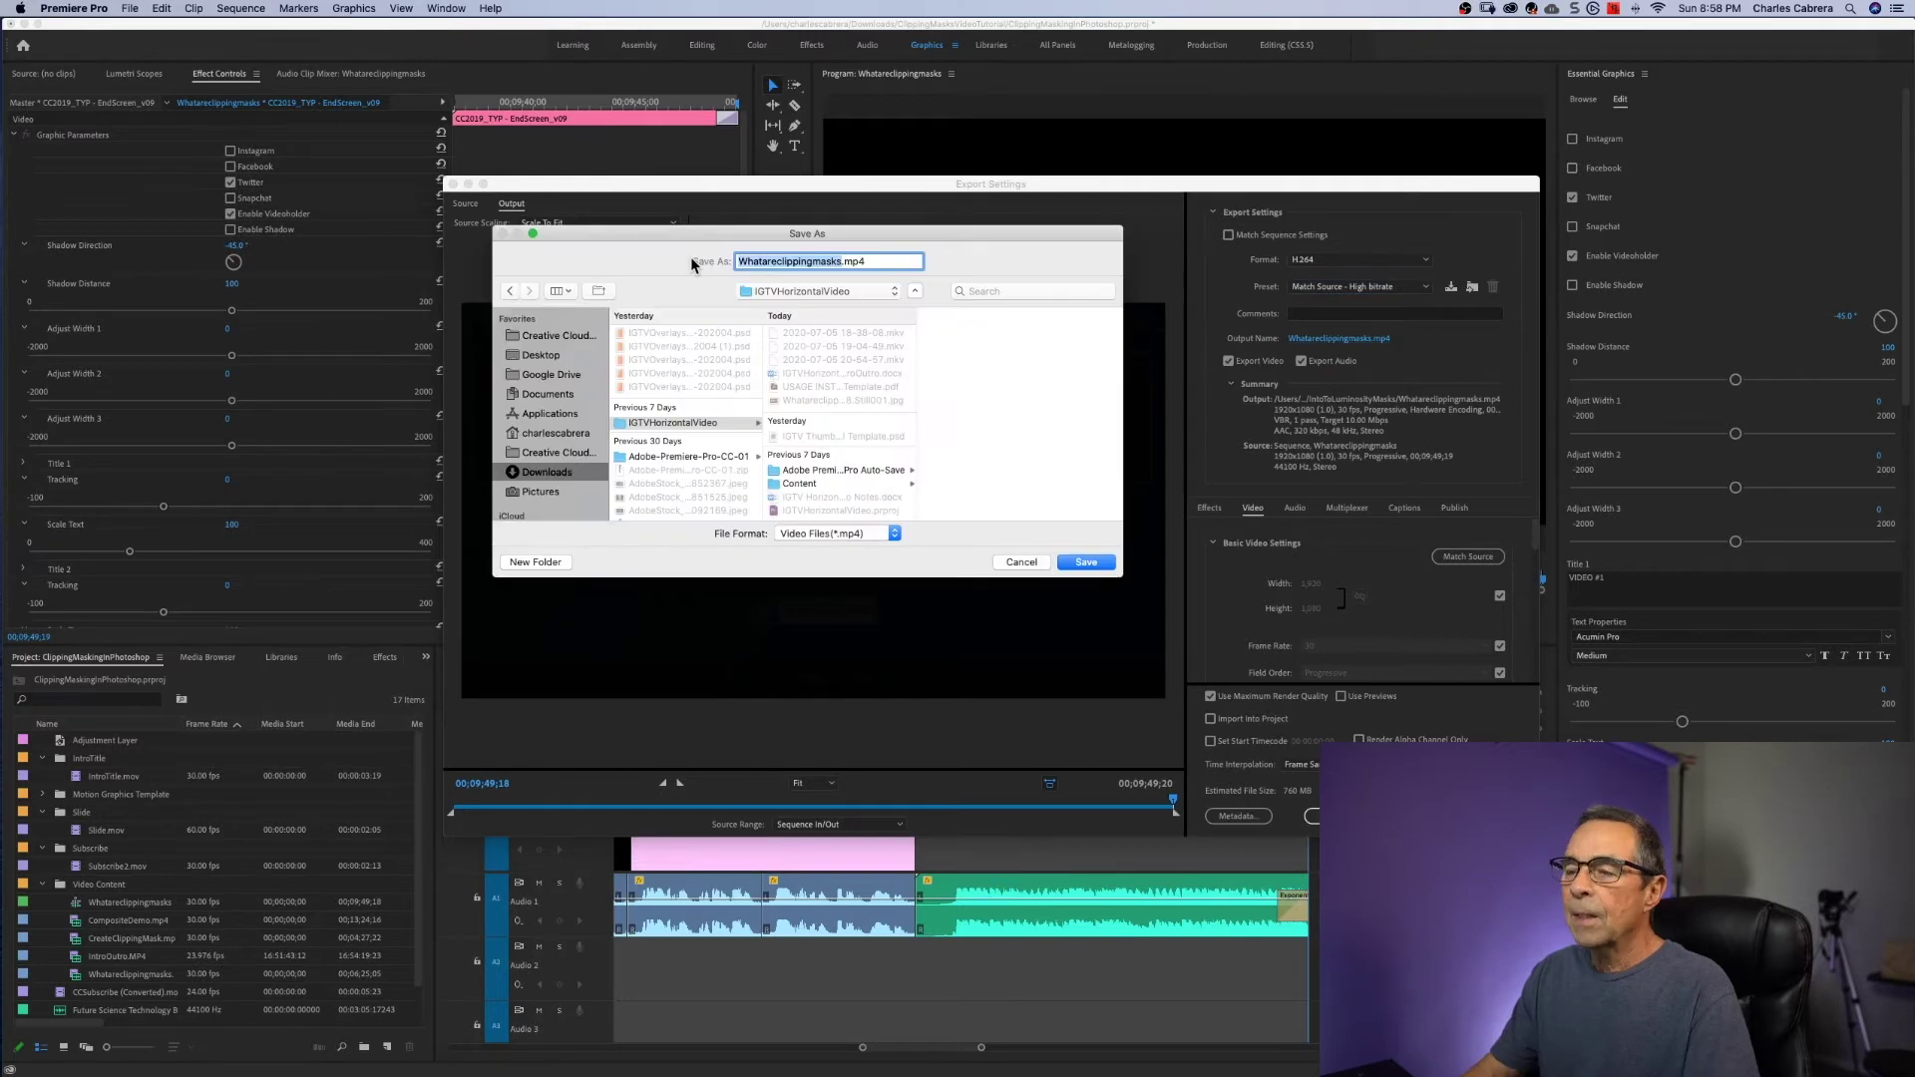
pyautogui.write('IGTV')
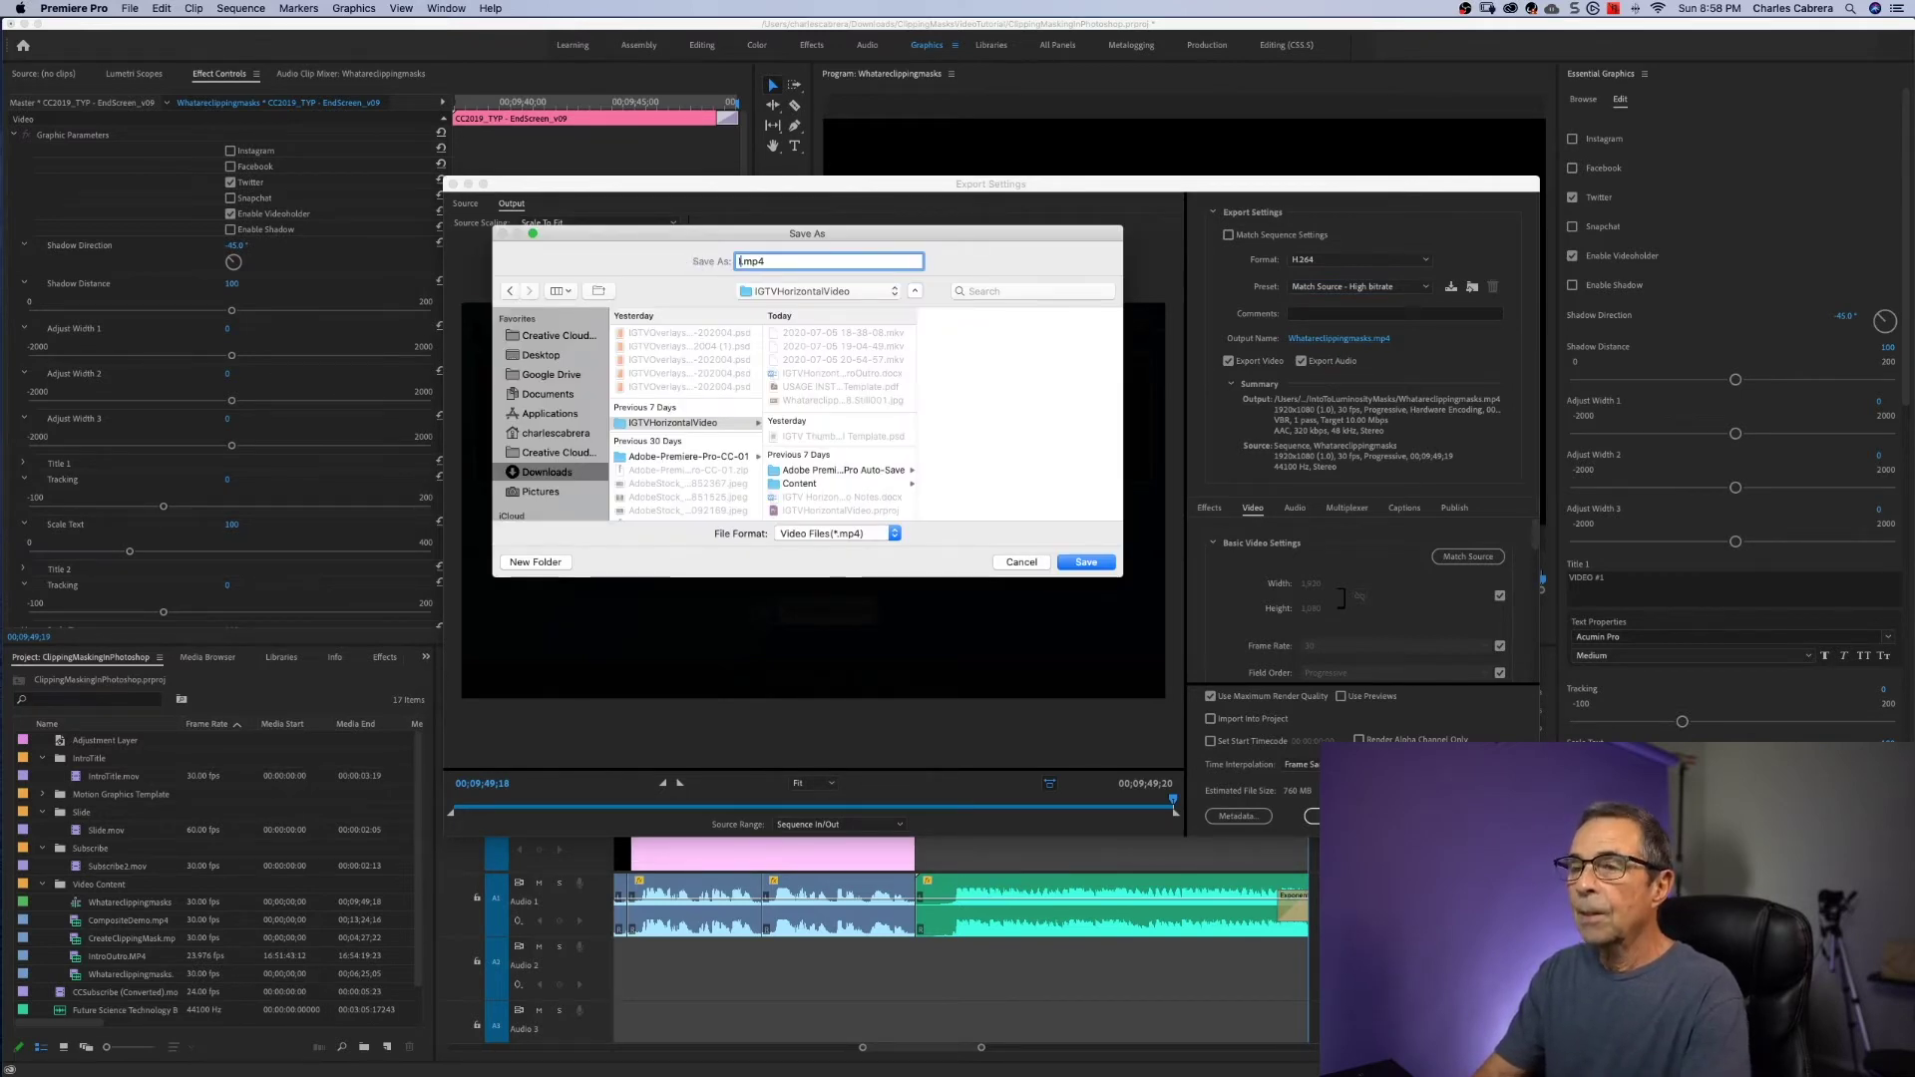
pyautogui.click(1084, 561)
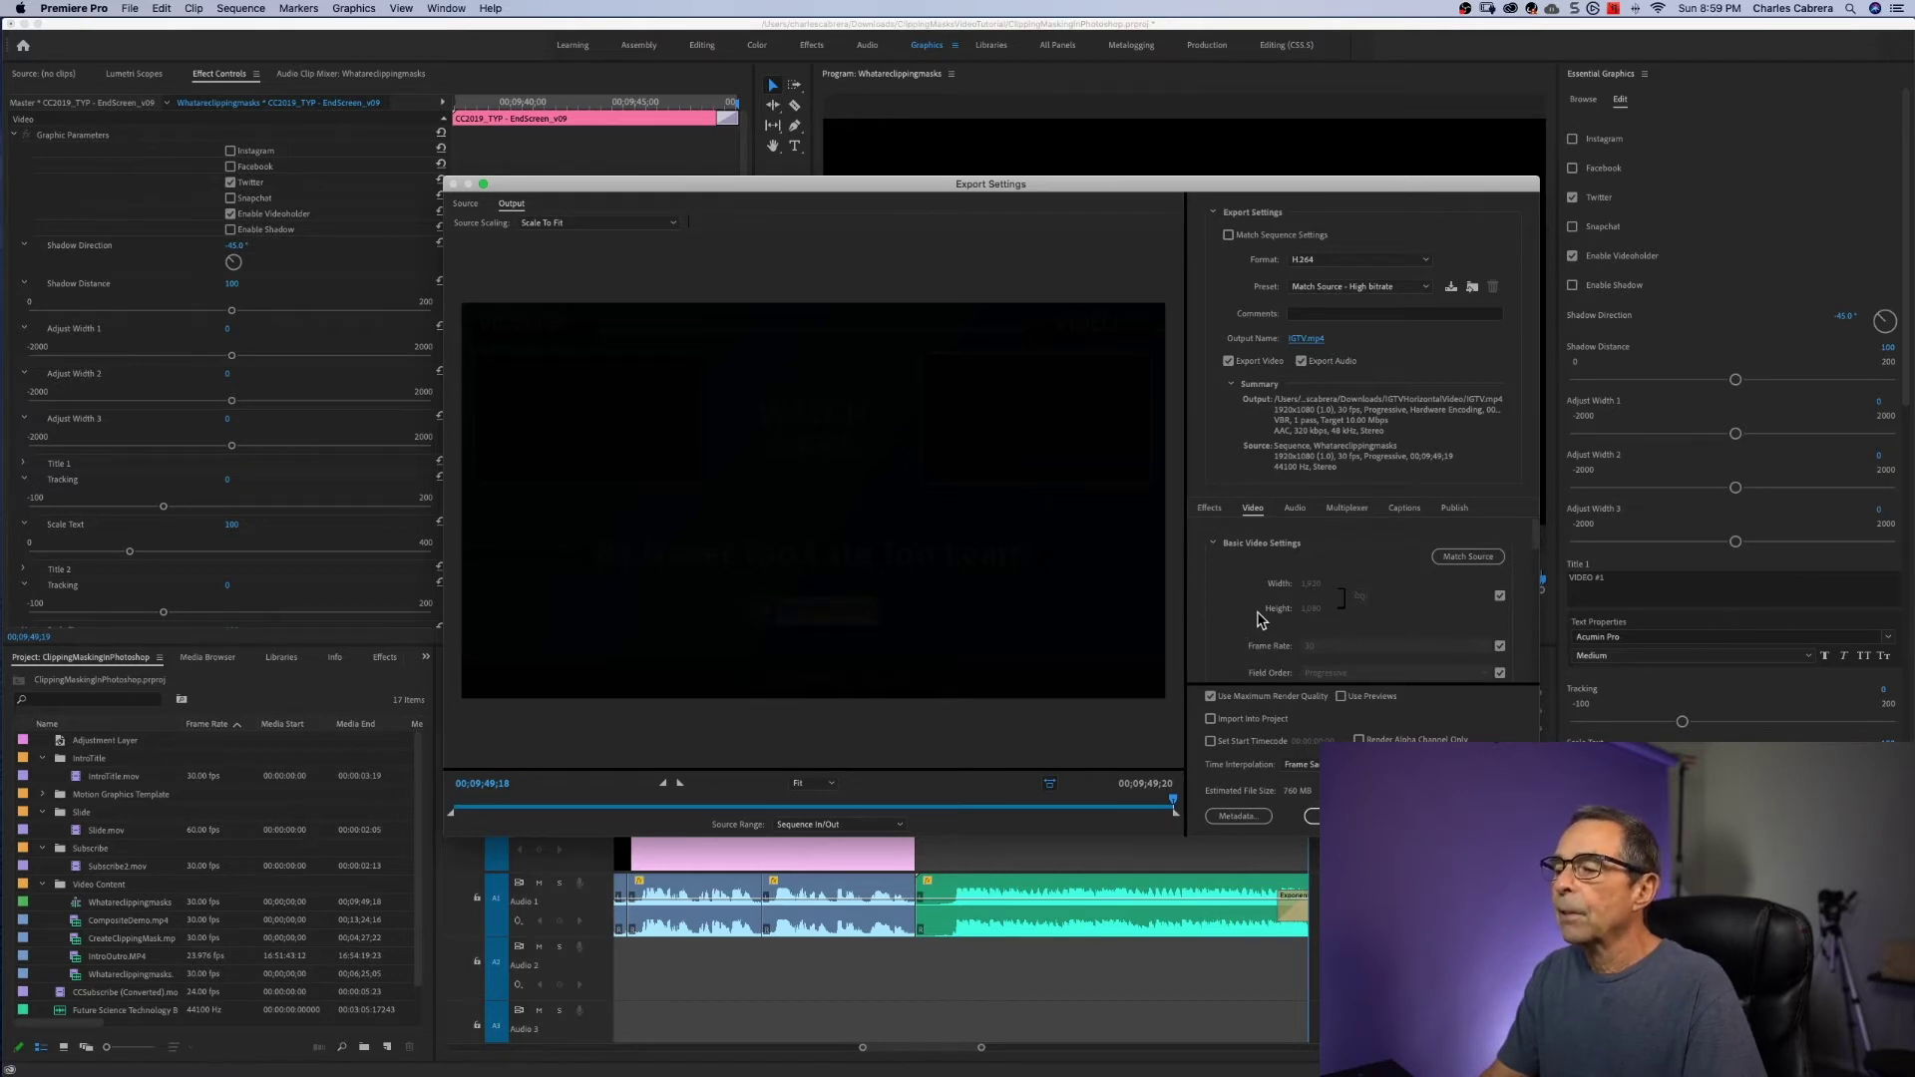
# - Enable Render at Maximum Depth and change the H.264 encoding Profile to High
pyautogui.scroll(-2, 1259, 618)
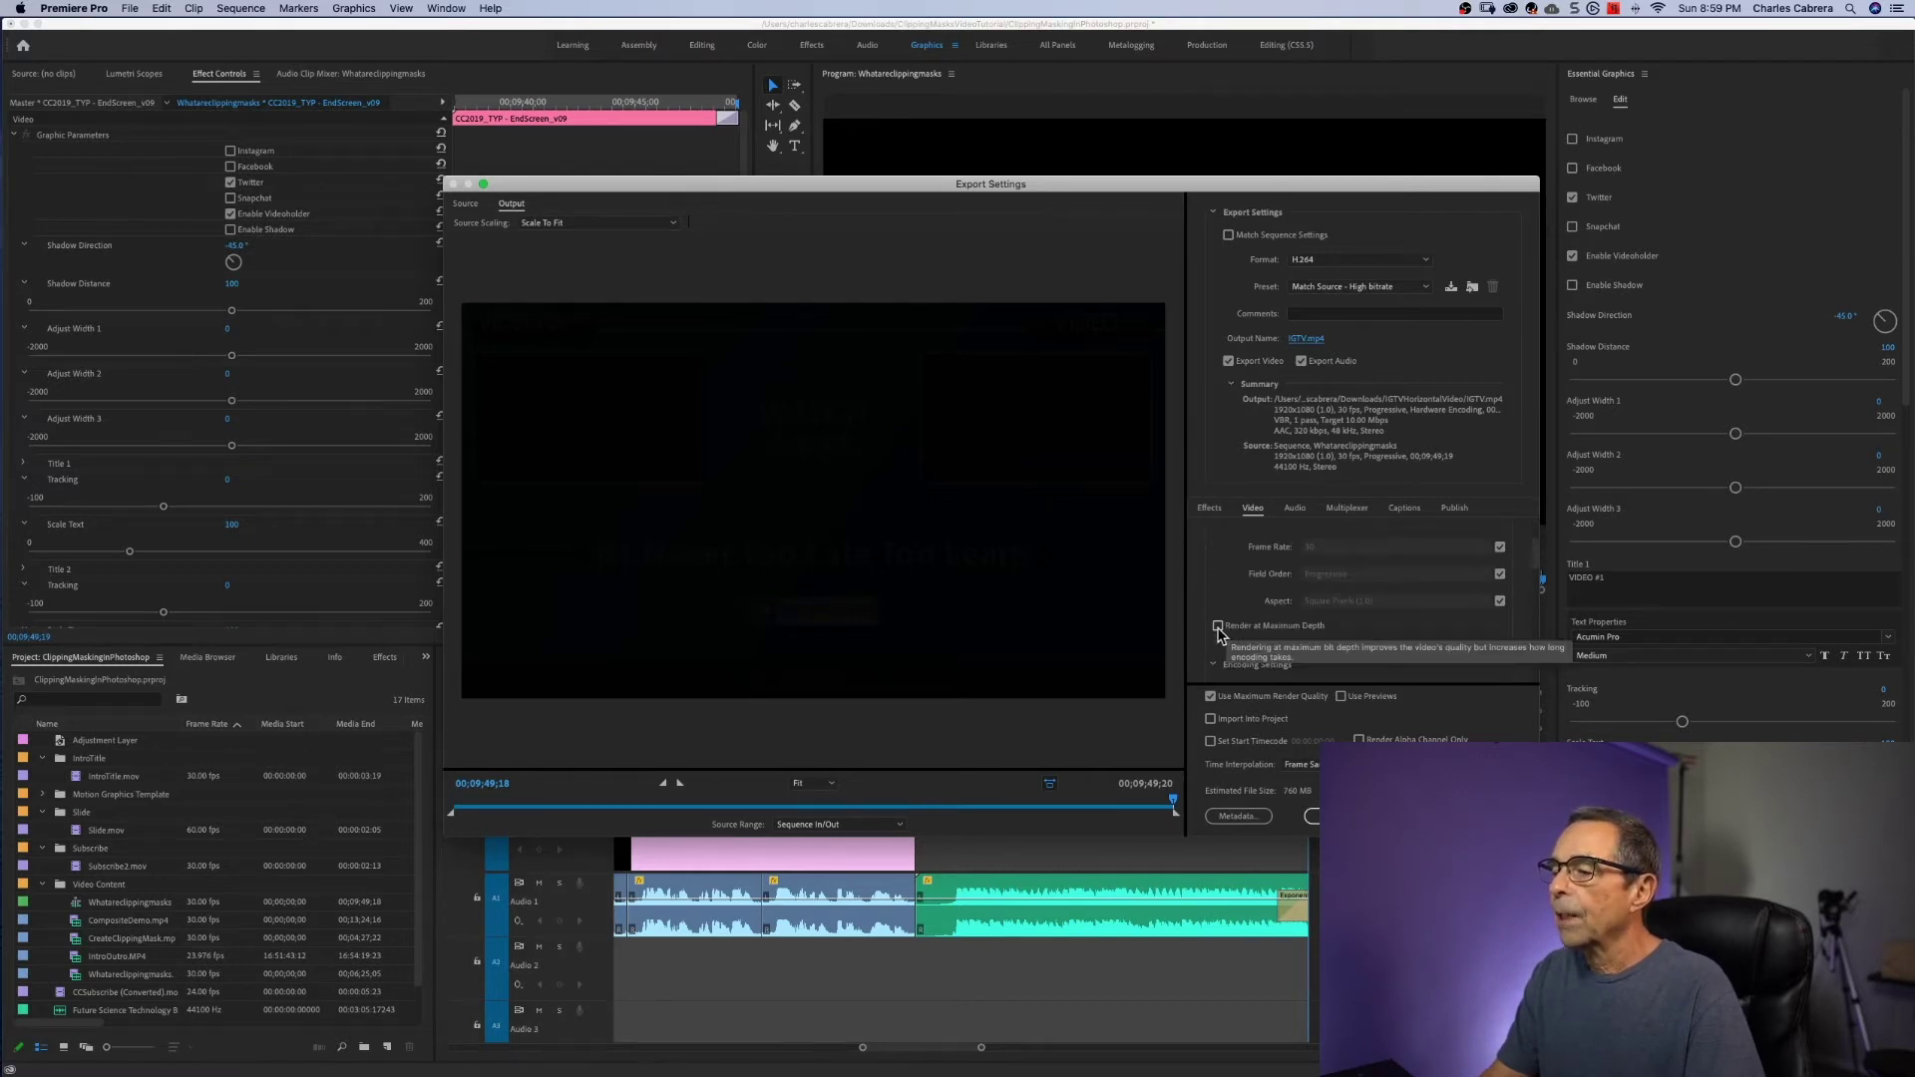
pyautogui.click(1218, 628)
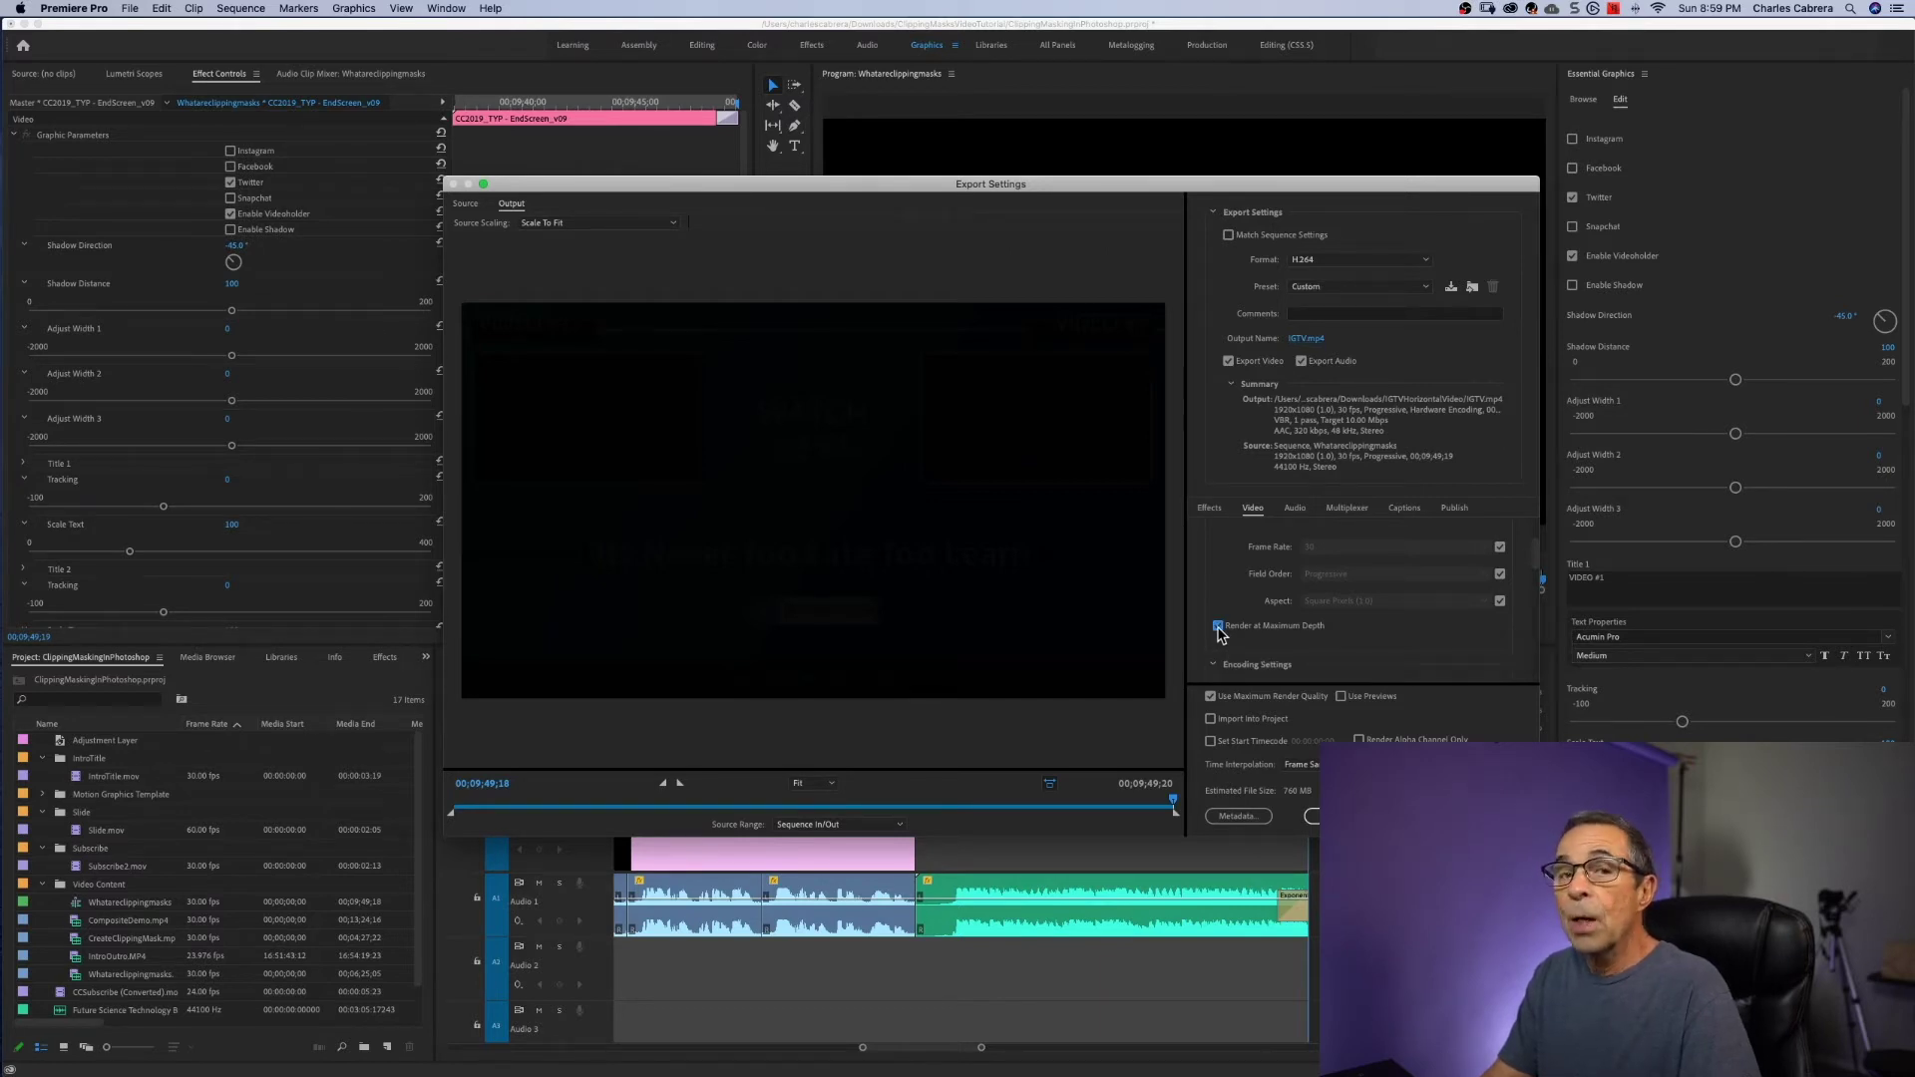
pyautogui.scroll(-2, 1218, 632)
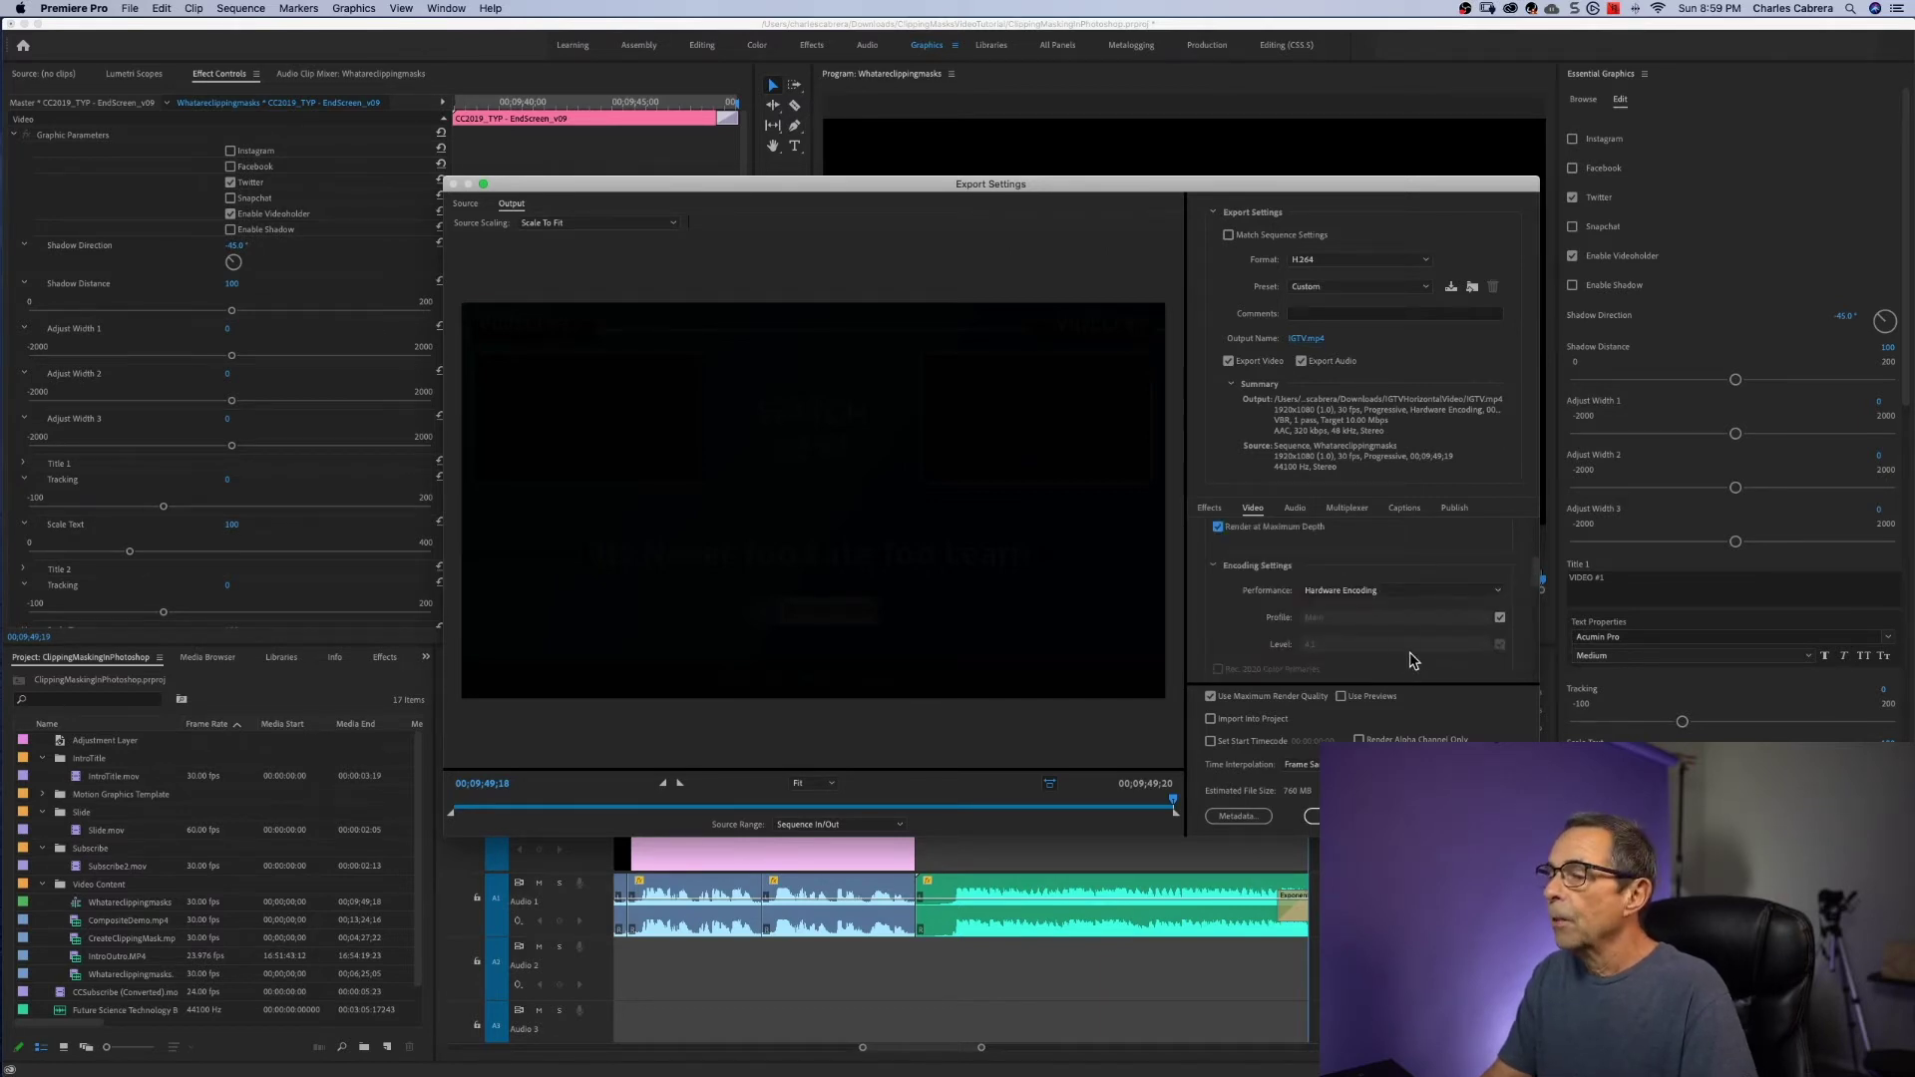
pyautogui.click(1499, 617)
pyautogui.click(1476, 617)
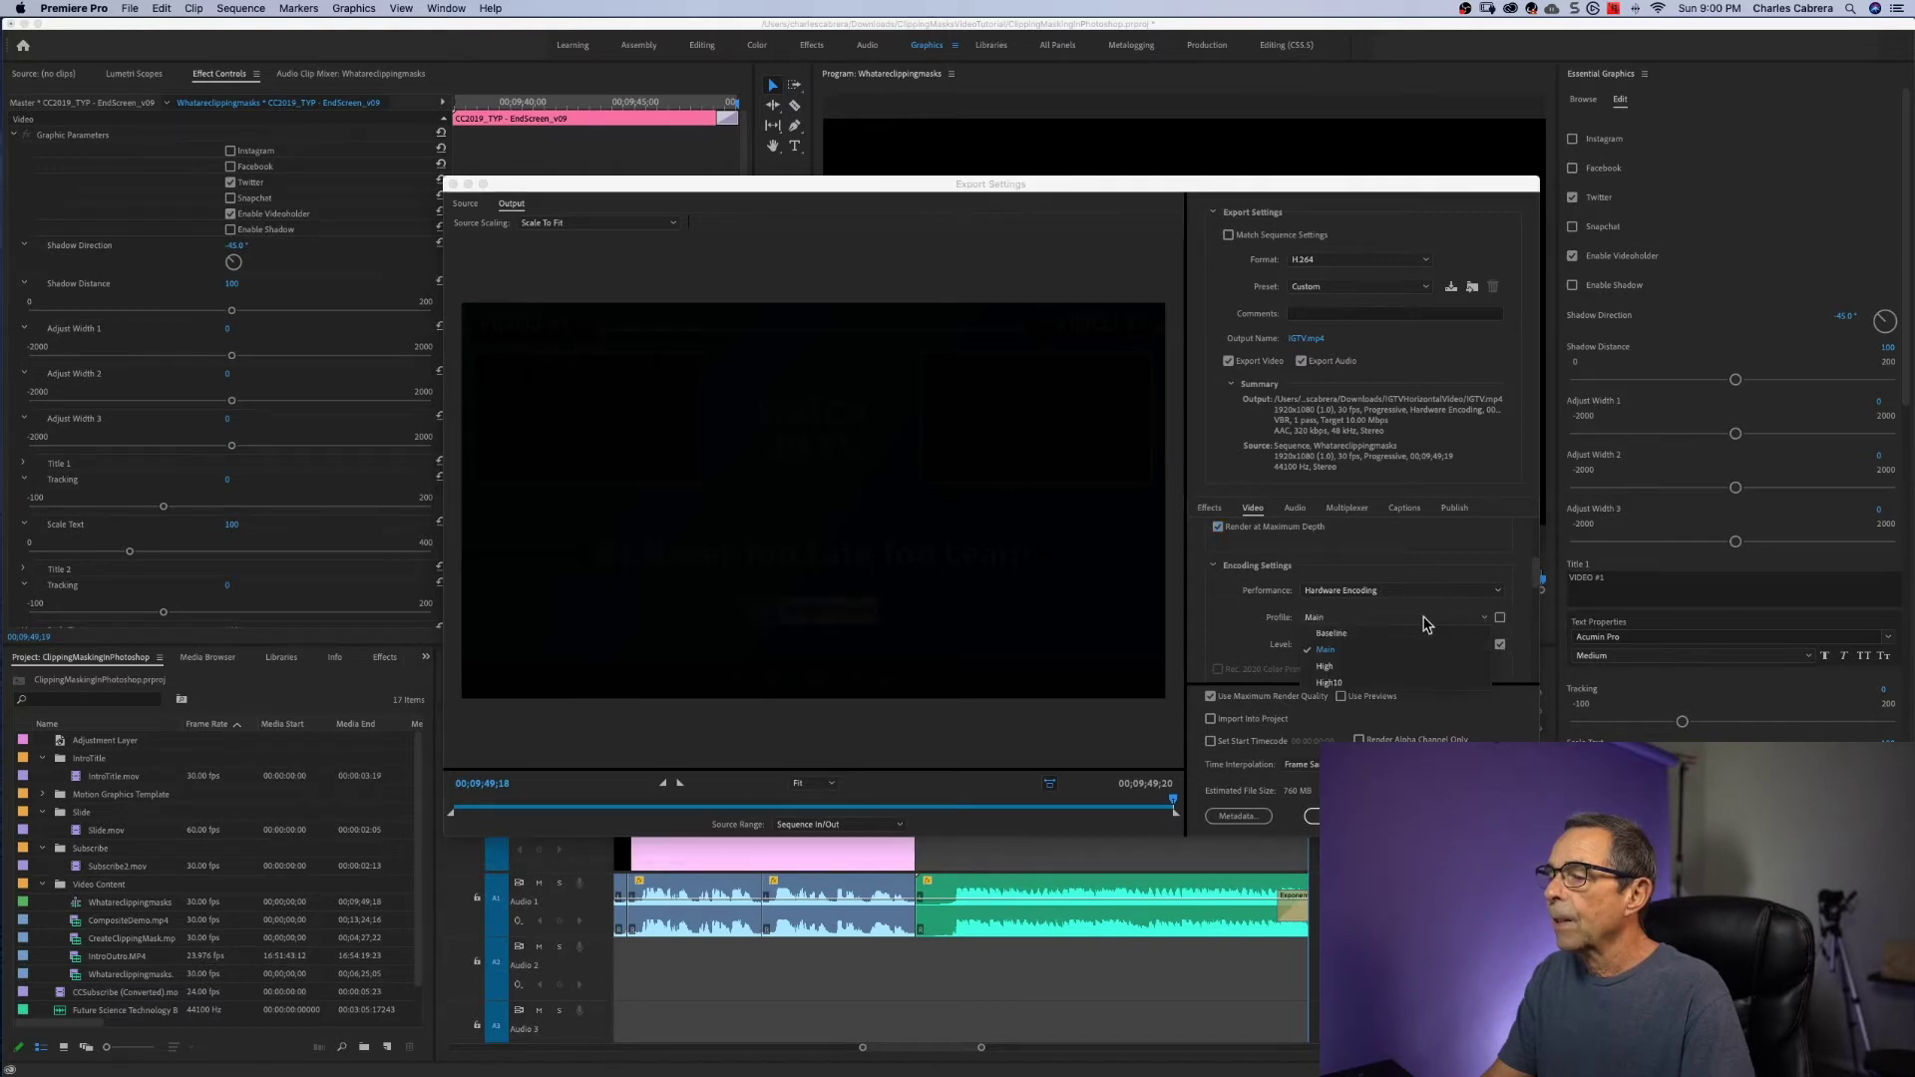
pyautogui.click(1394, 670)
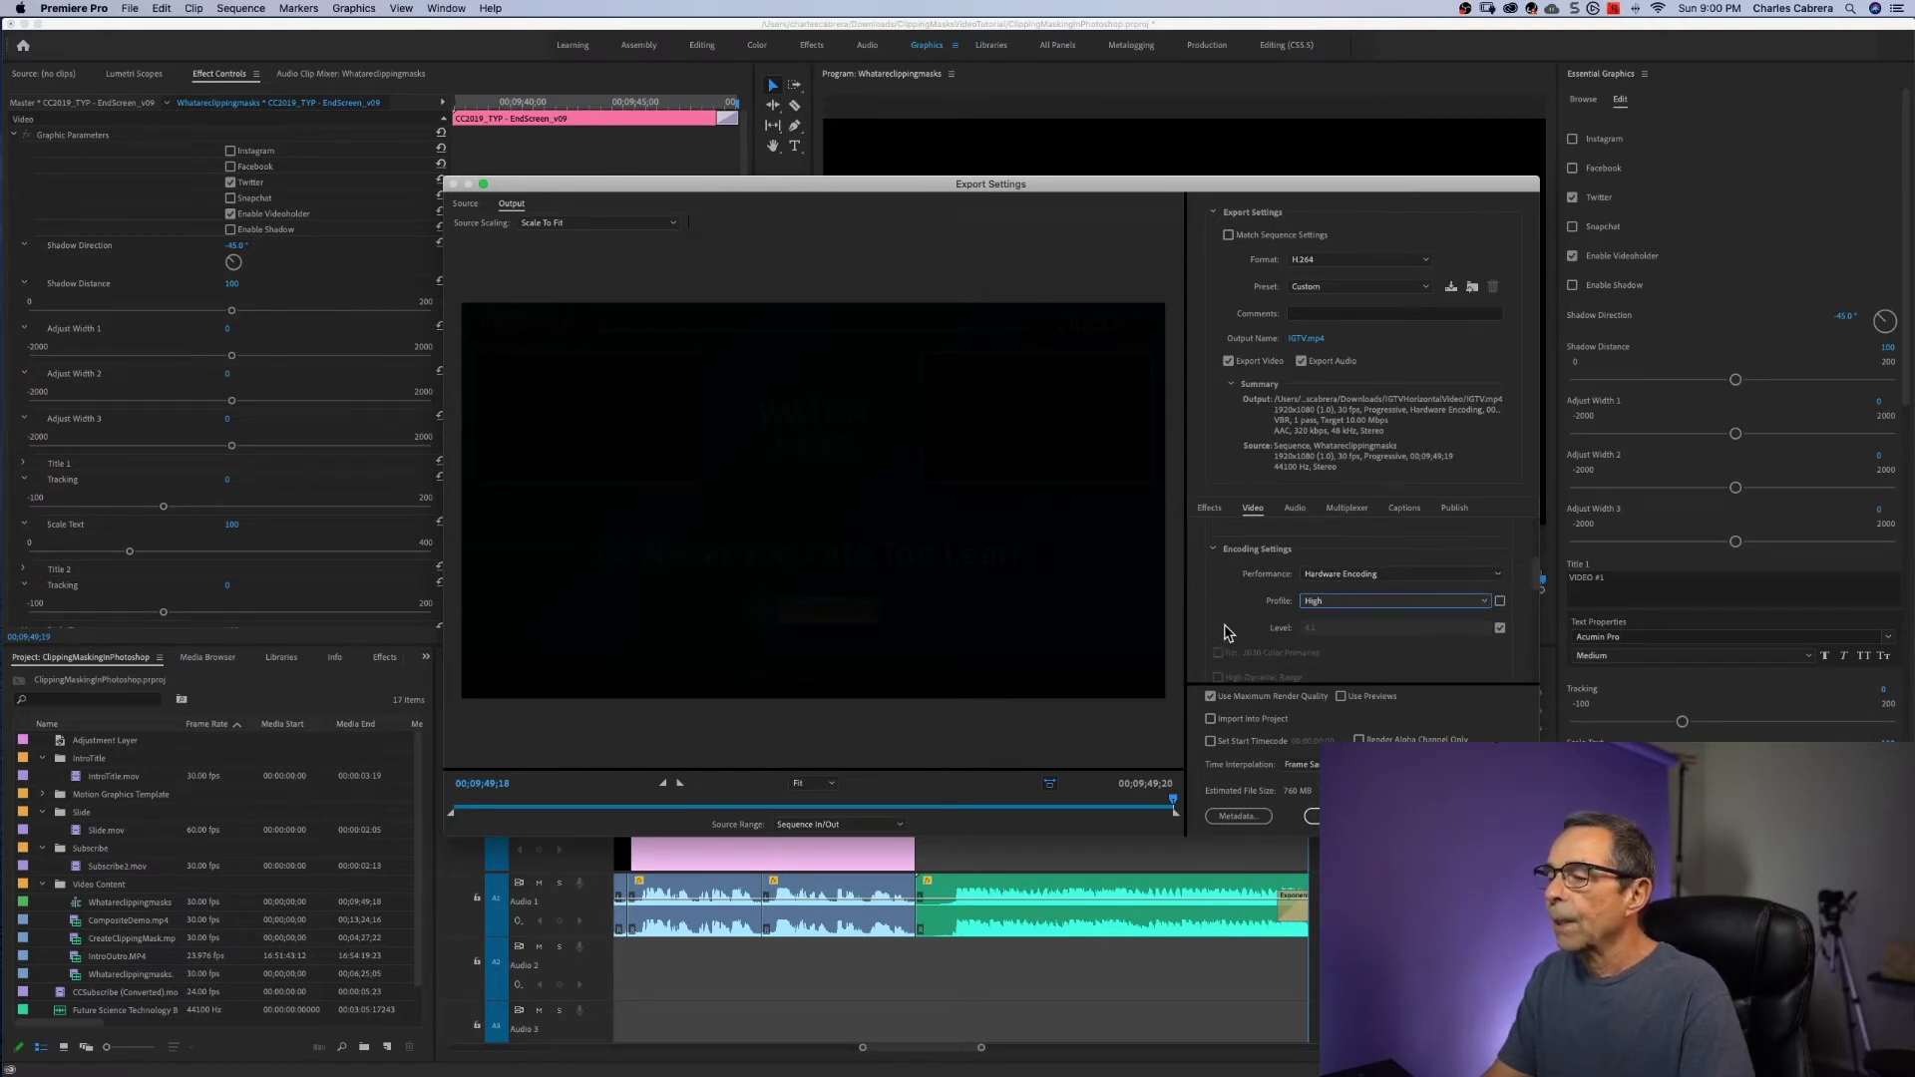
pyautogui.scroll(-5, 1226, 633)
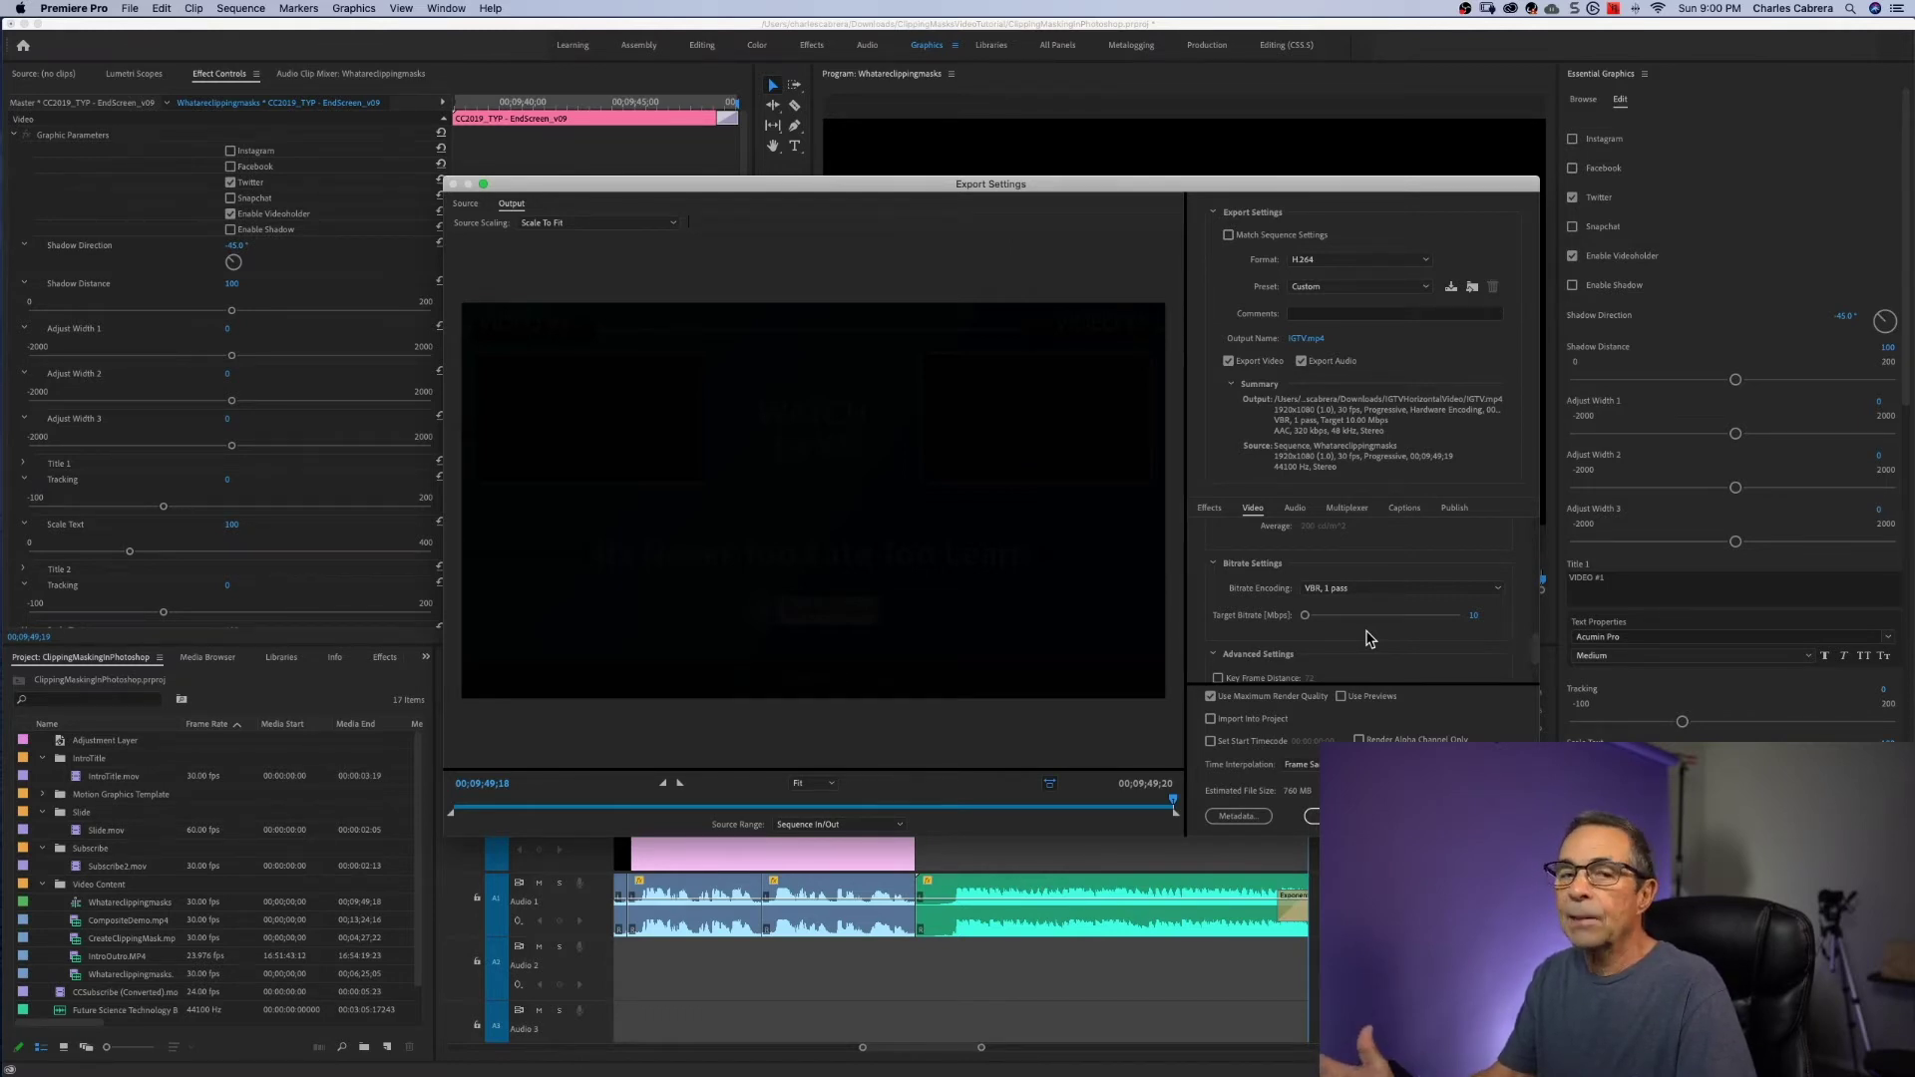
pyautogui.click(391, 1039)
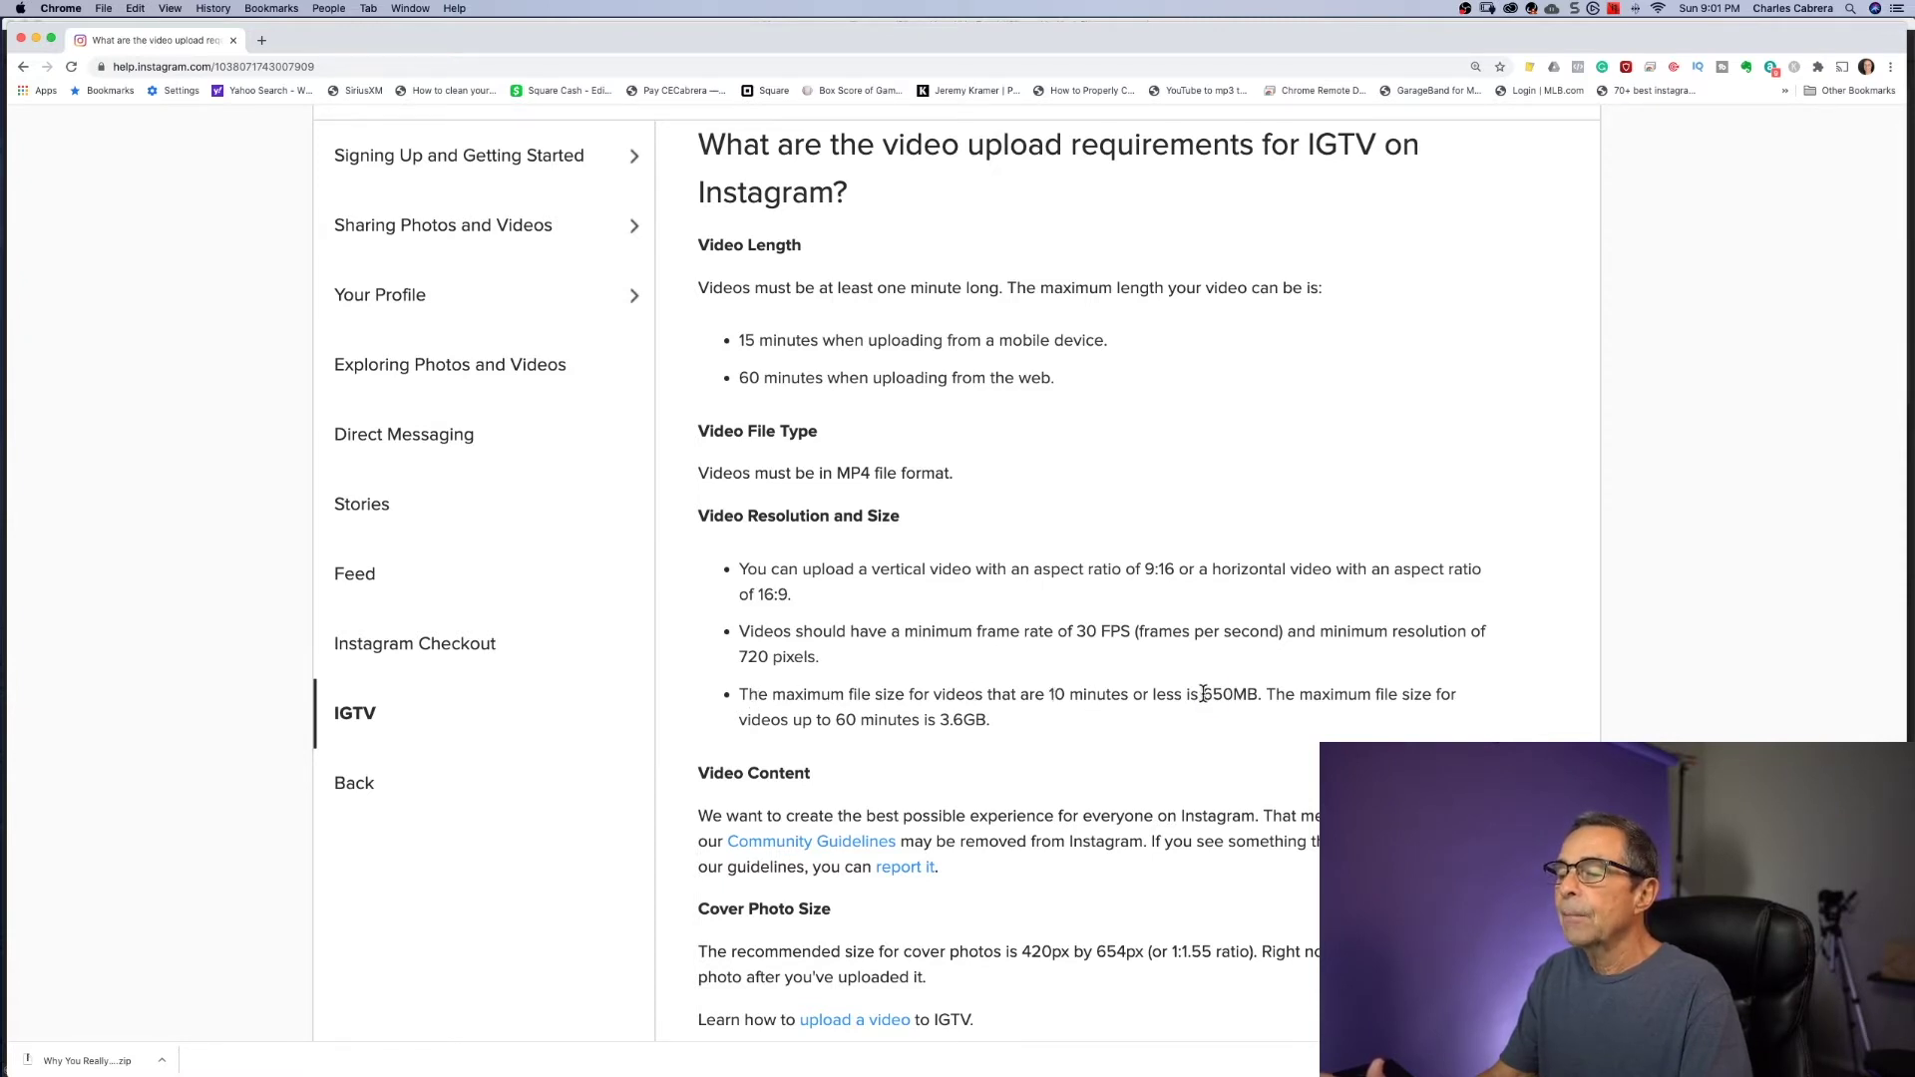
pyautogui.moveTo(1203, 693); pyautogui.dragTo(1224, 695)
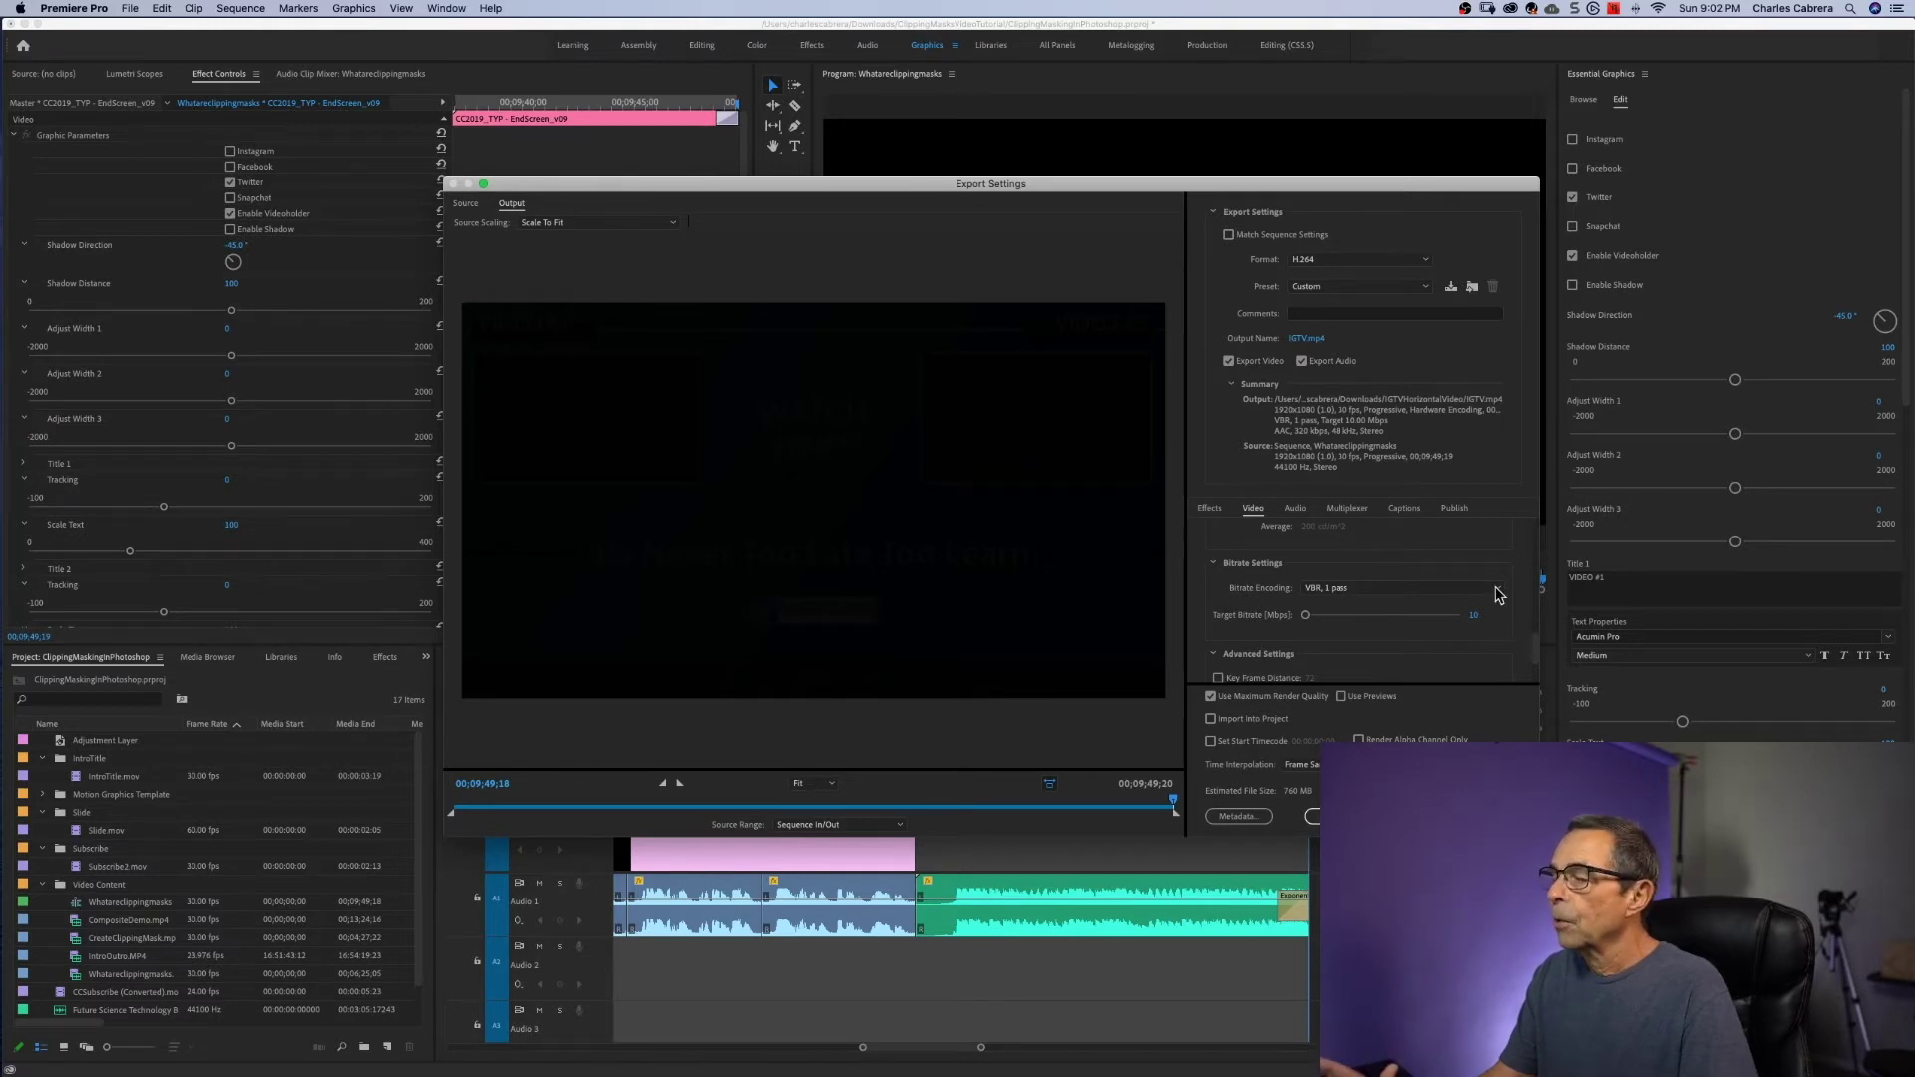
# - Switch Bitrate Encoding to CBR and enter 7 Mbps as the target bitrate
pyautogui.click(1501, 592)
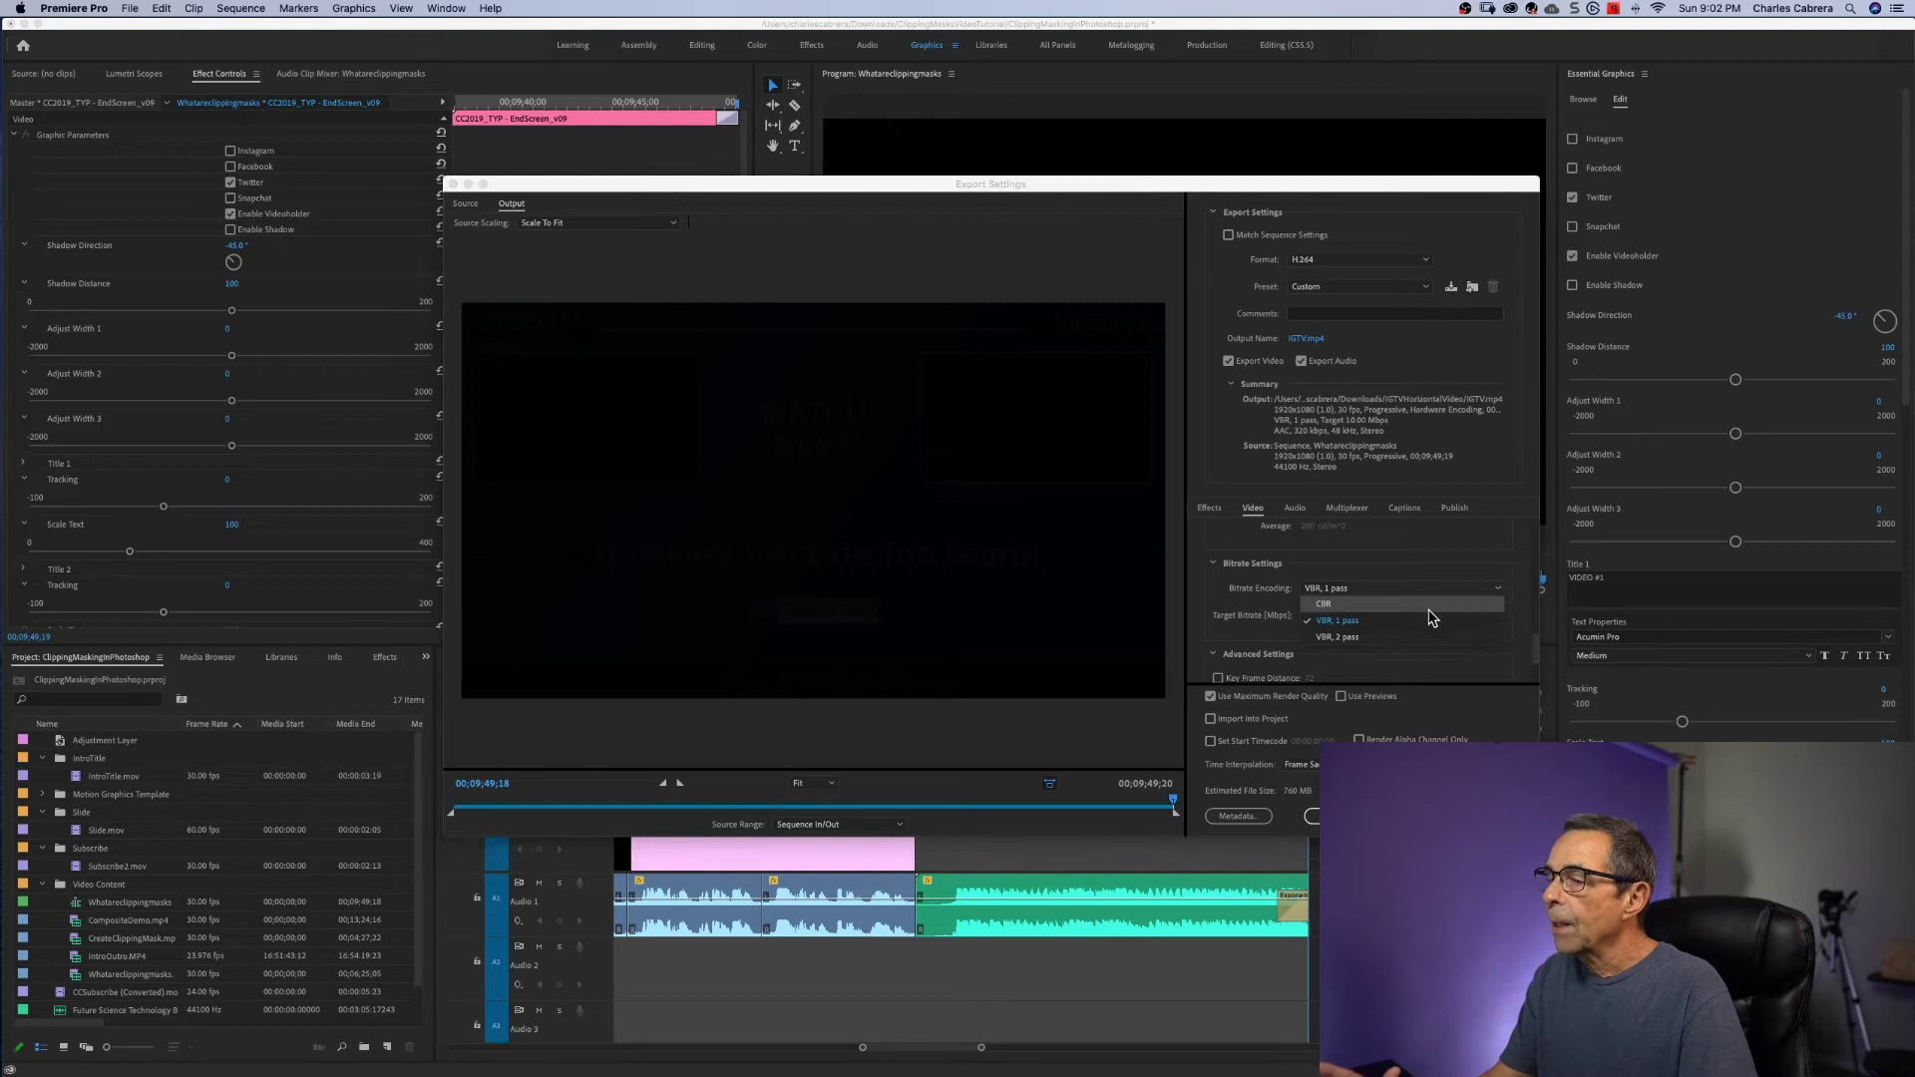
pyautogui.click(1426, 617)
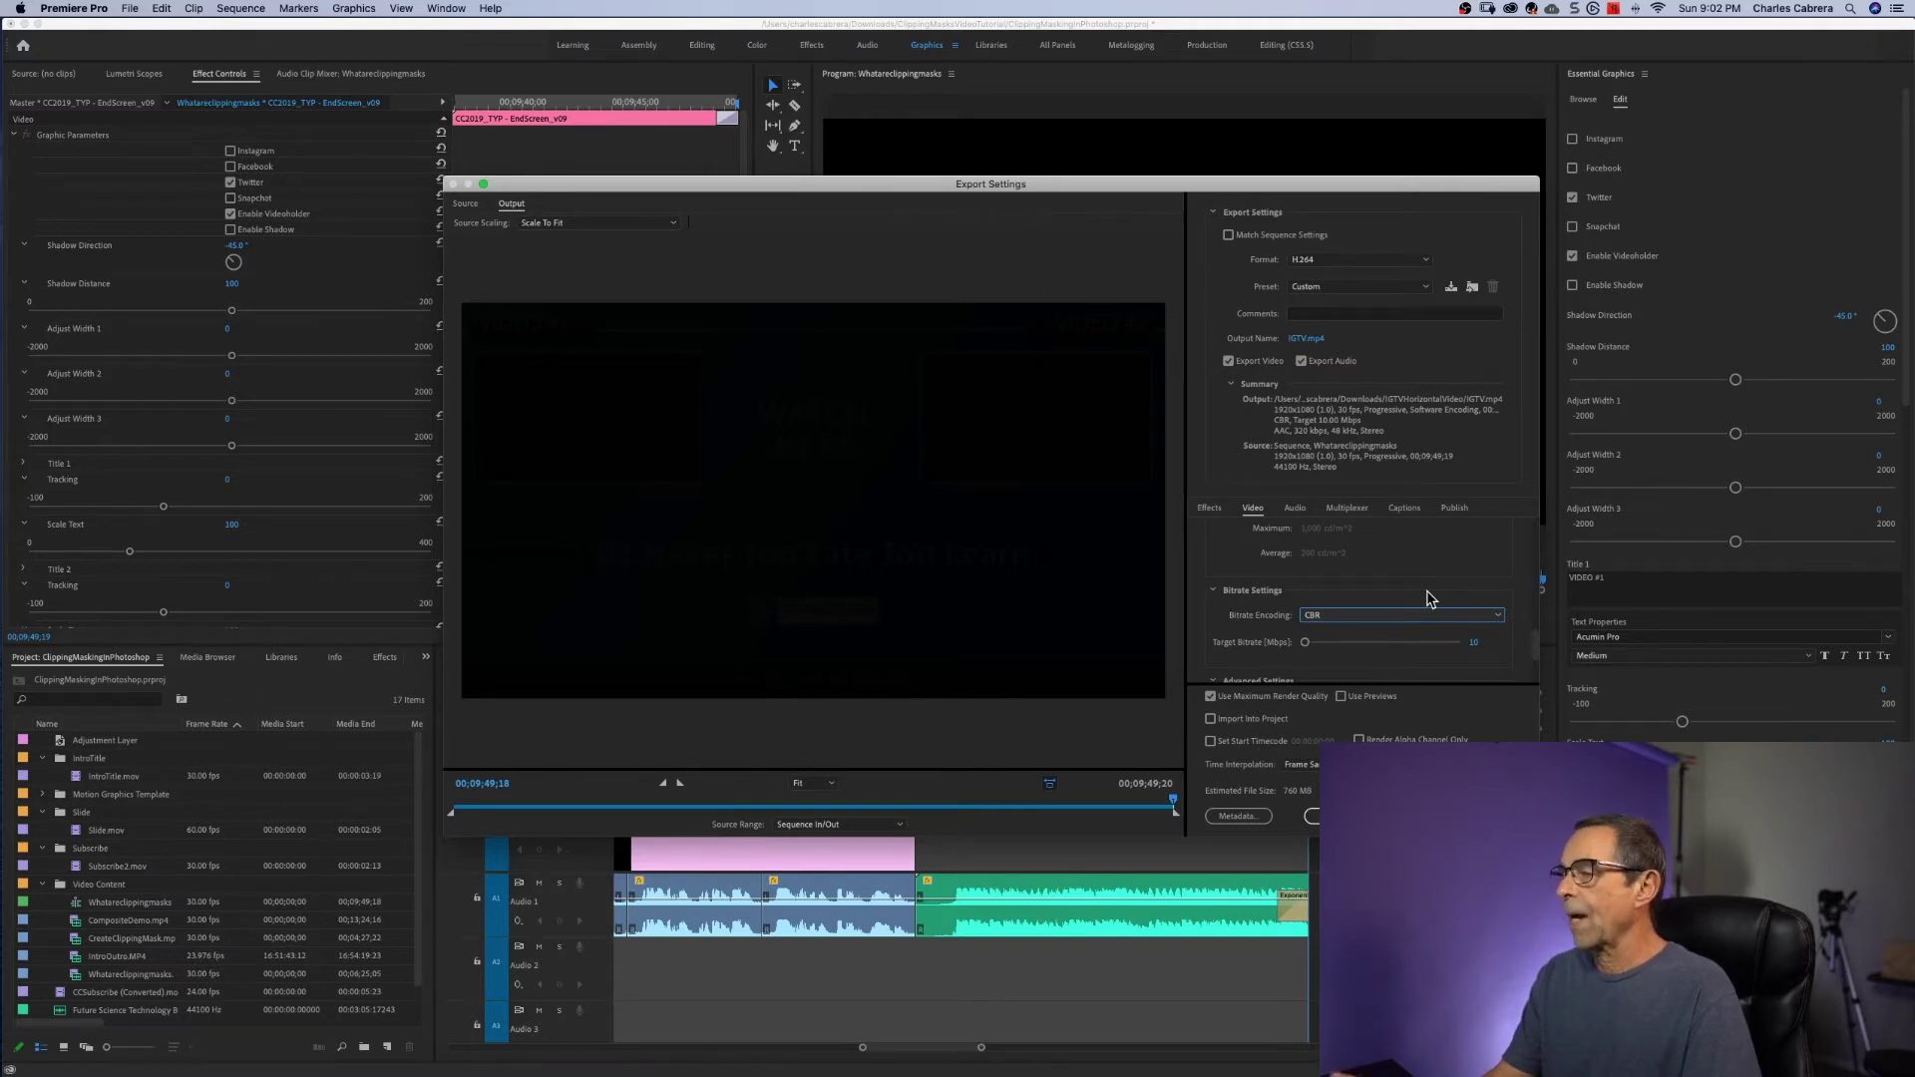
pyautogui.click(1304, 644)
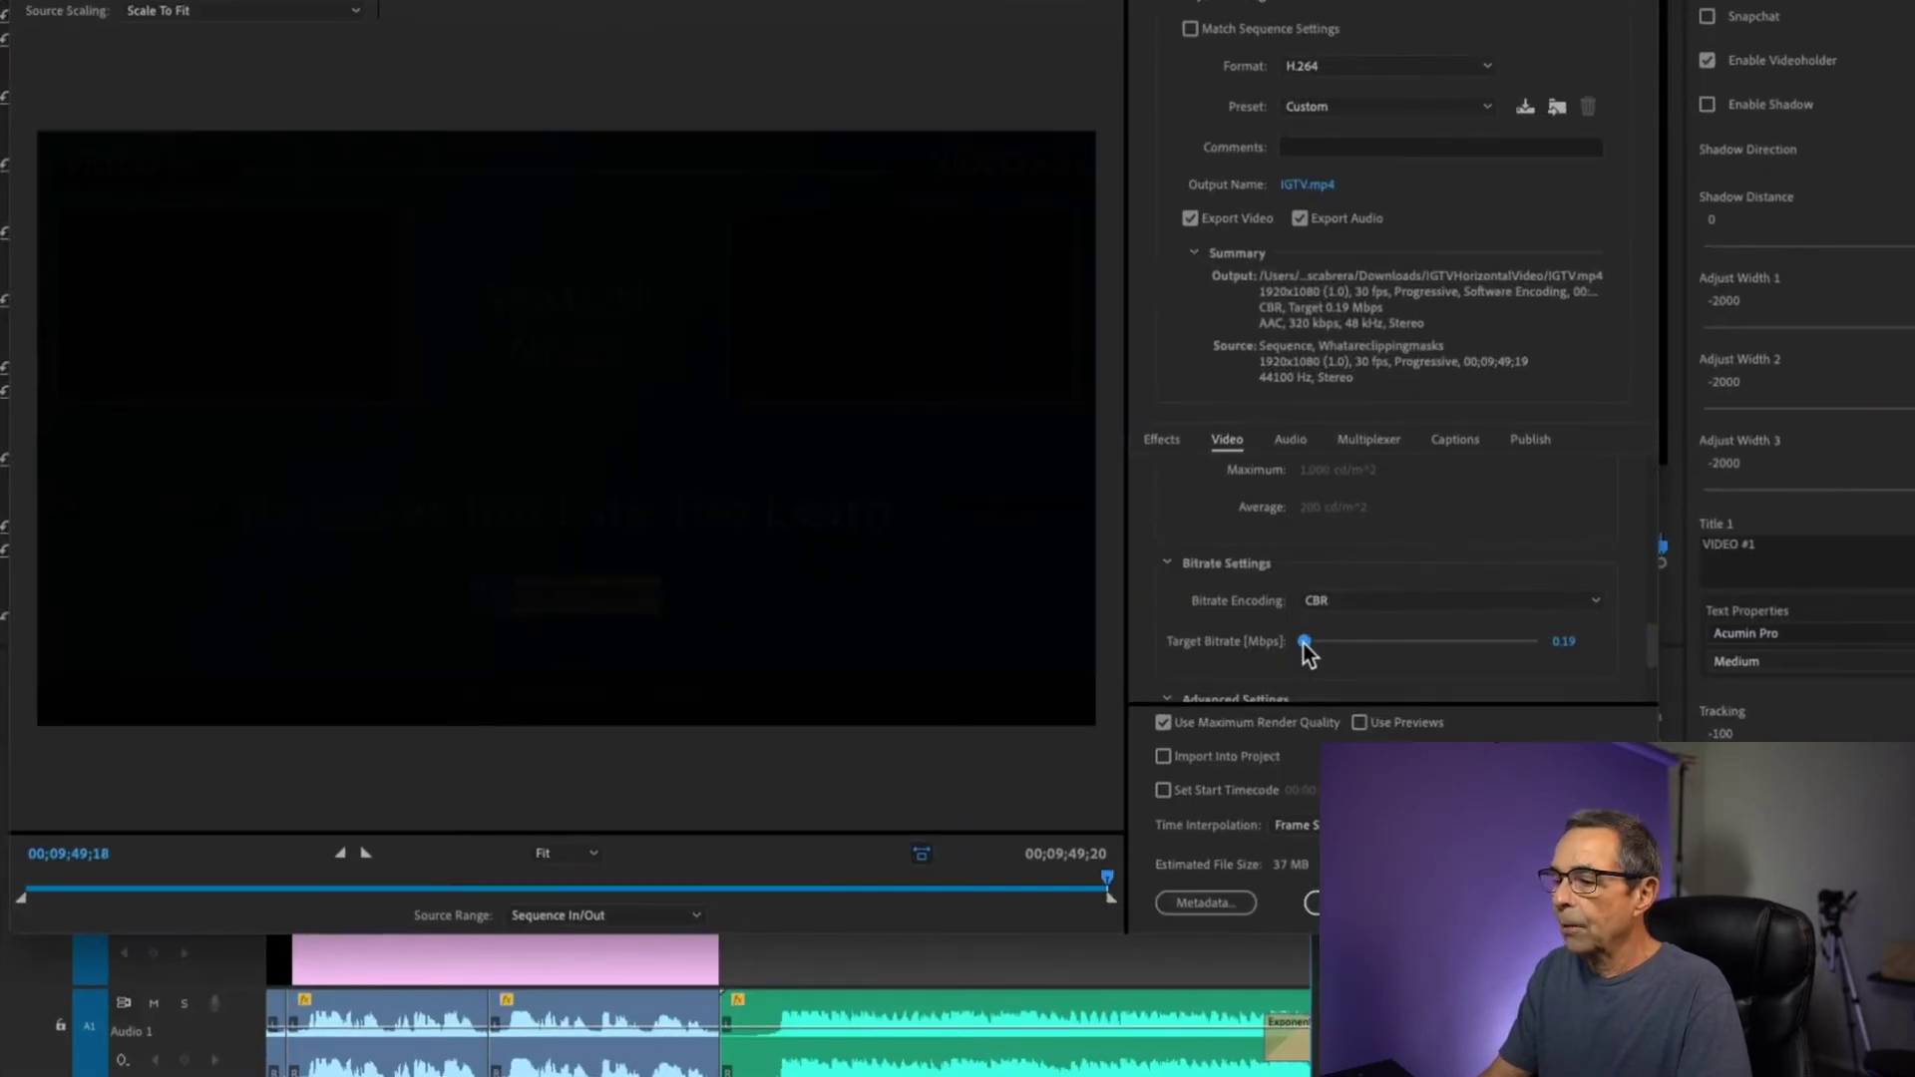
pyautogui.moveTo(1302, 642); pyautogui.dragTo(1307, 644)
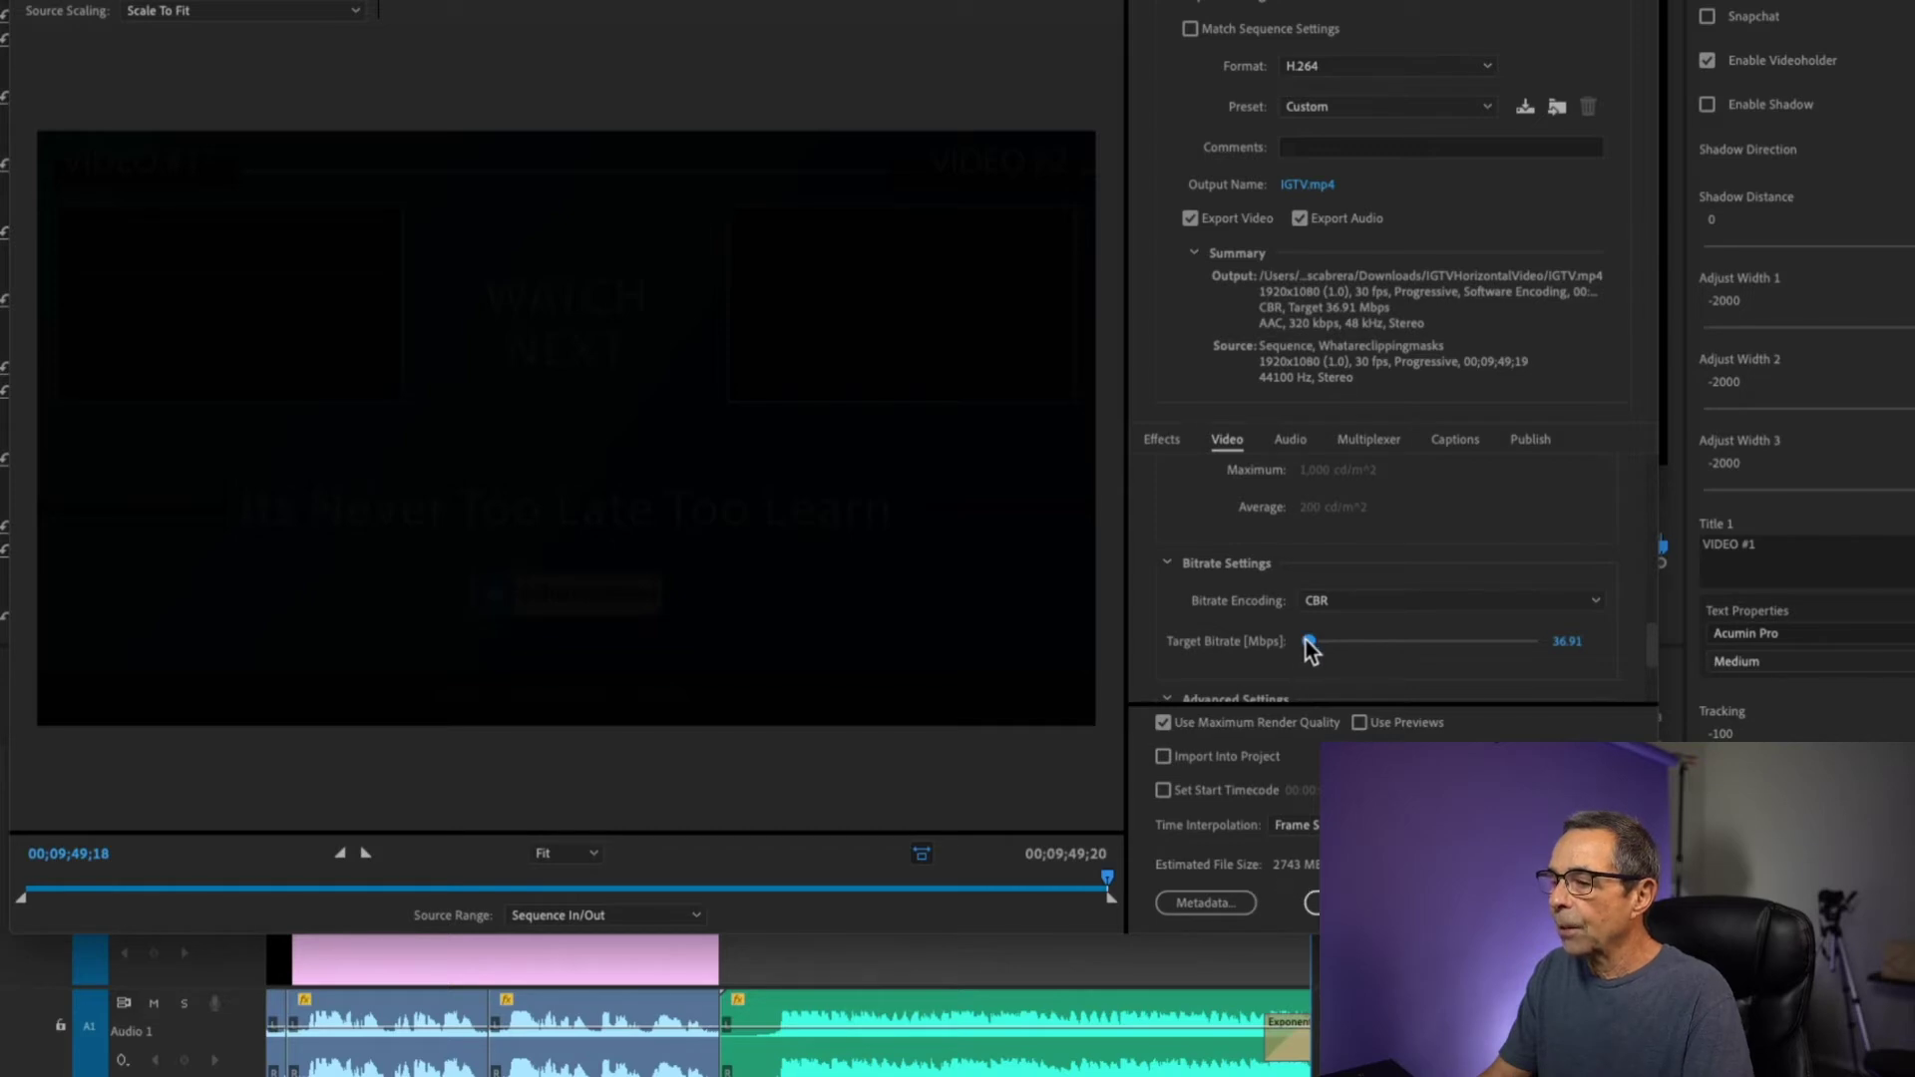
pyautogui.moveTo(1566, 641); pyautogui.dragTo(1229, 644)
pyautogui.click(1566, 641)
pyautogui.write('7')
pyautogui.press('Return')
pyautogui.scroll(-1, 1387, 579)
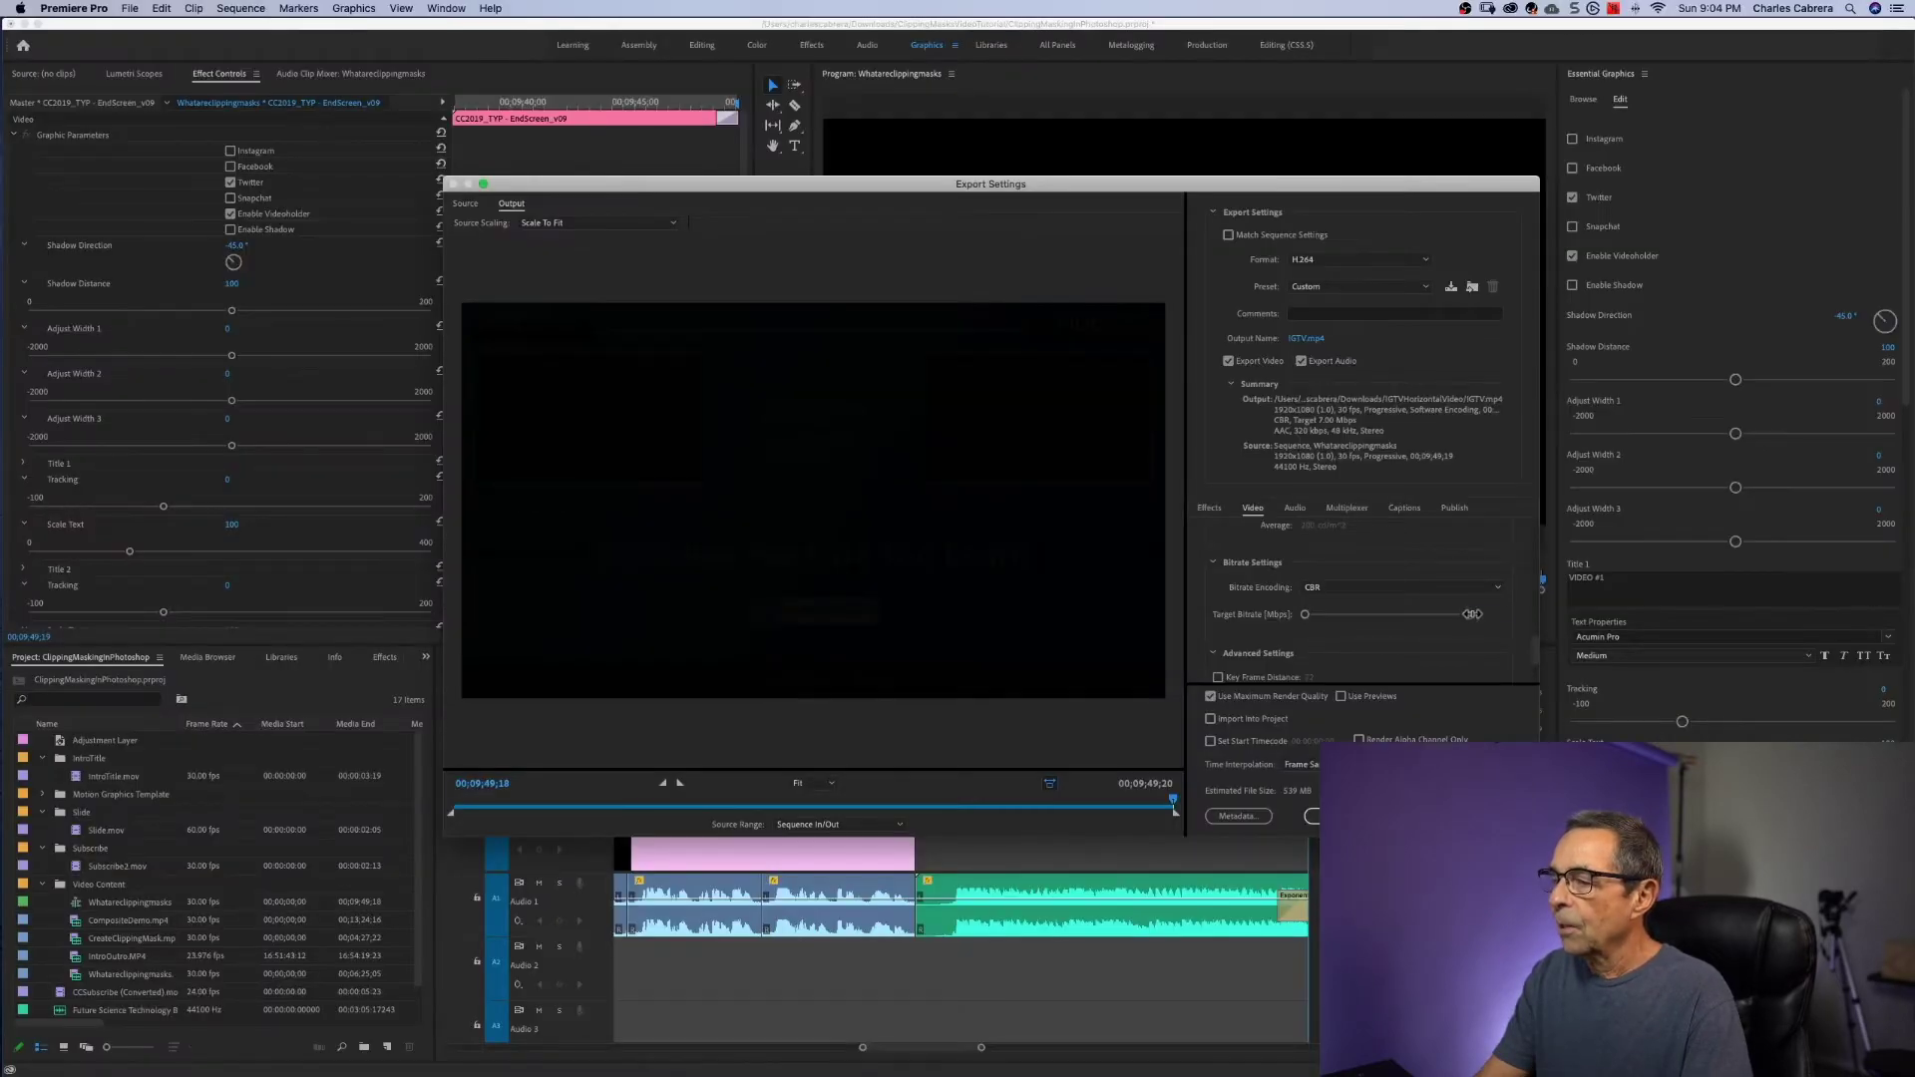
pyautogui.click(1596, 600)
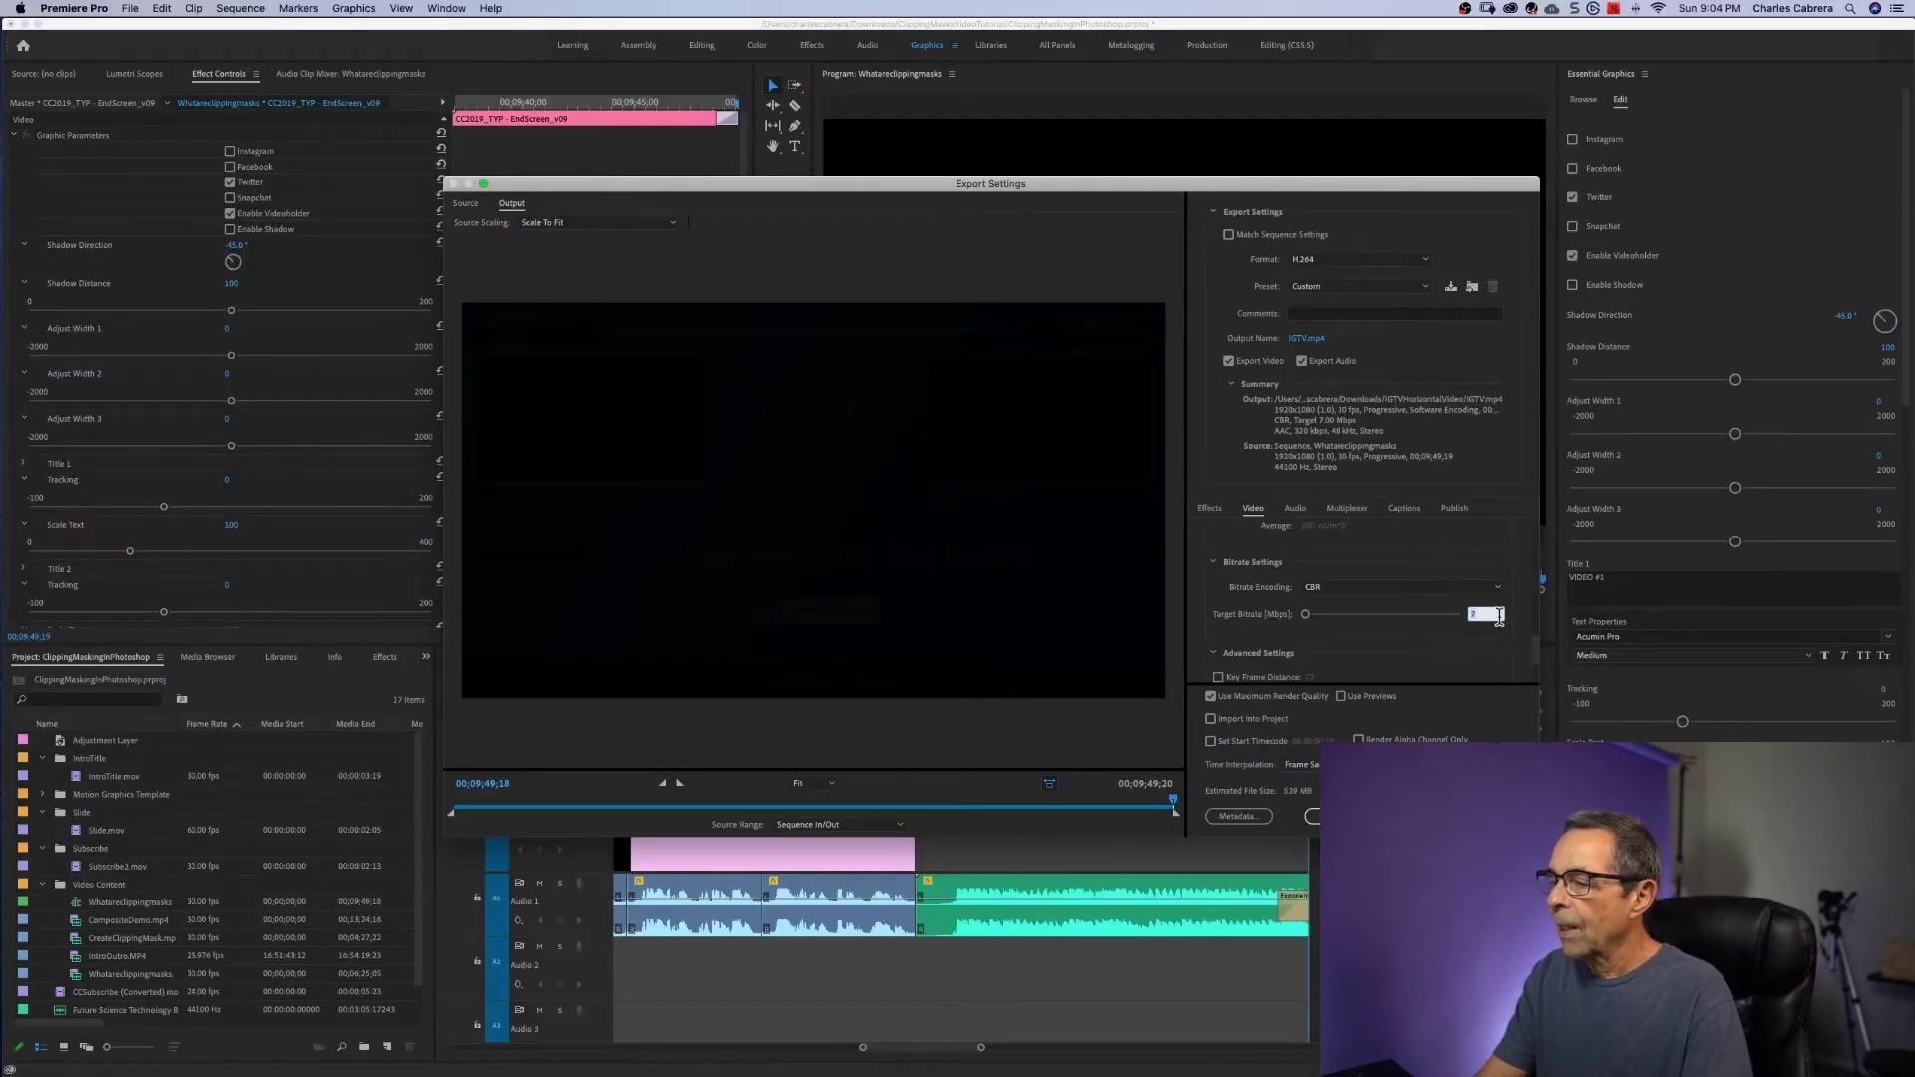
# - Change the target bitrate to 8 Mbps and begin saving a custom export preset
pyautogui.write('8')
pyautogui.press('Return')
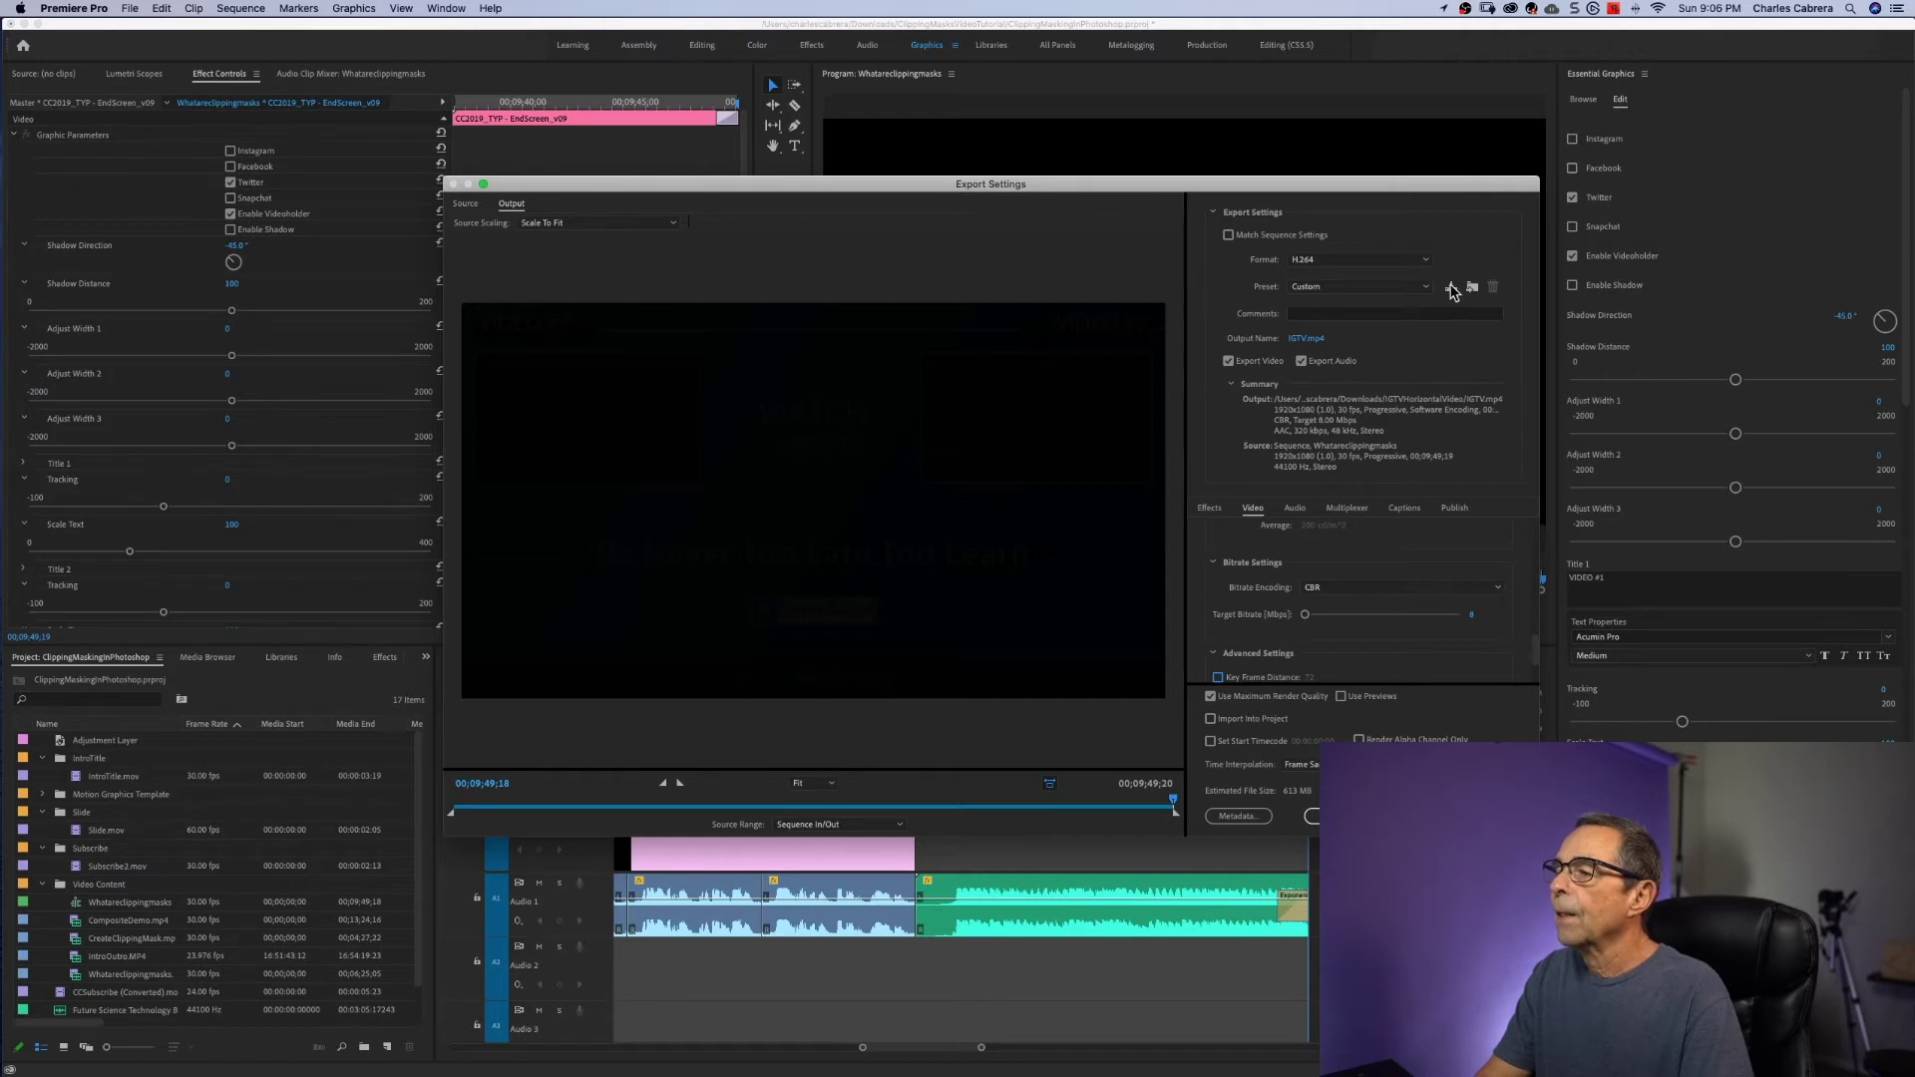
pyautogui.click(1452, 290)
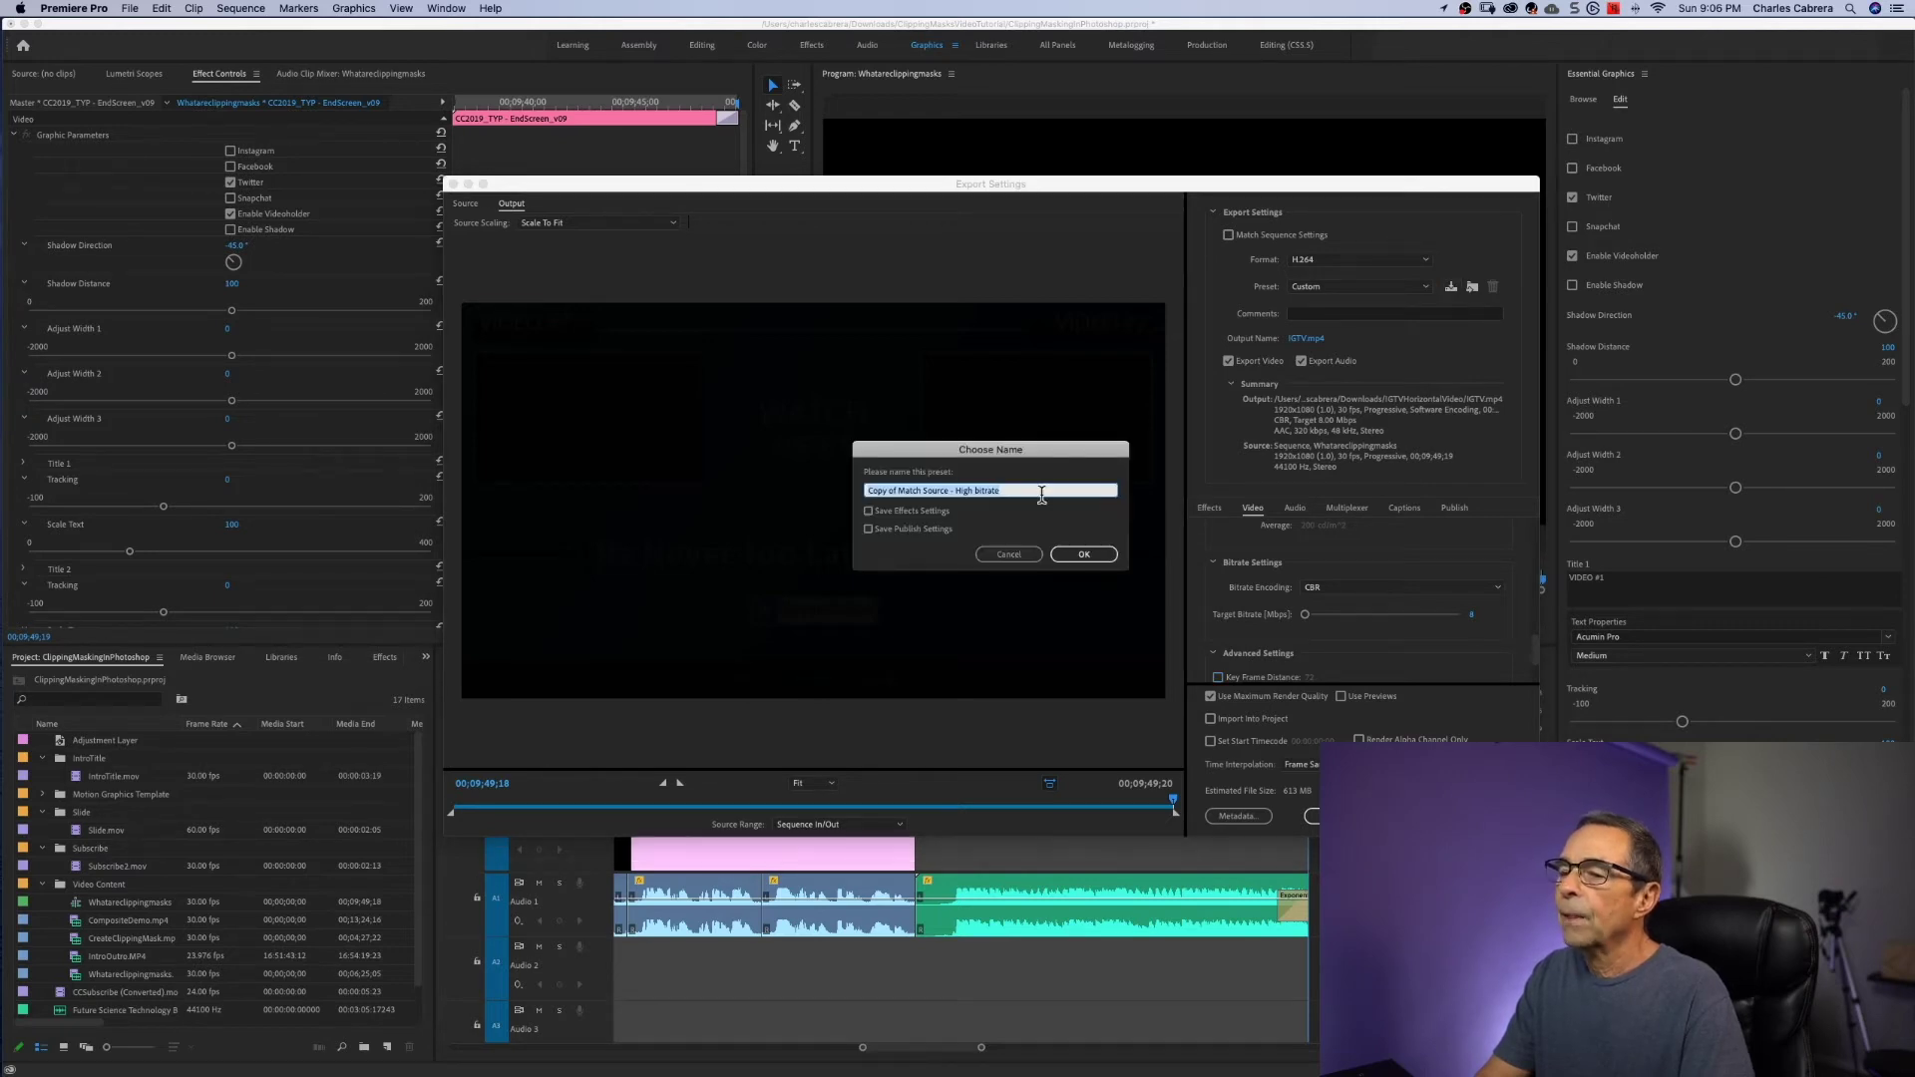
# - Save the preset as 'IGTV', review the Audio settings, and start encoding IGTV.mp4
pyautogui.write('IGTV')
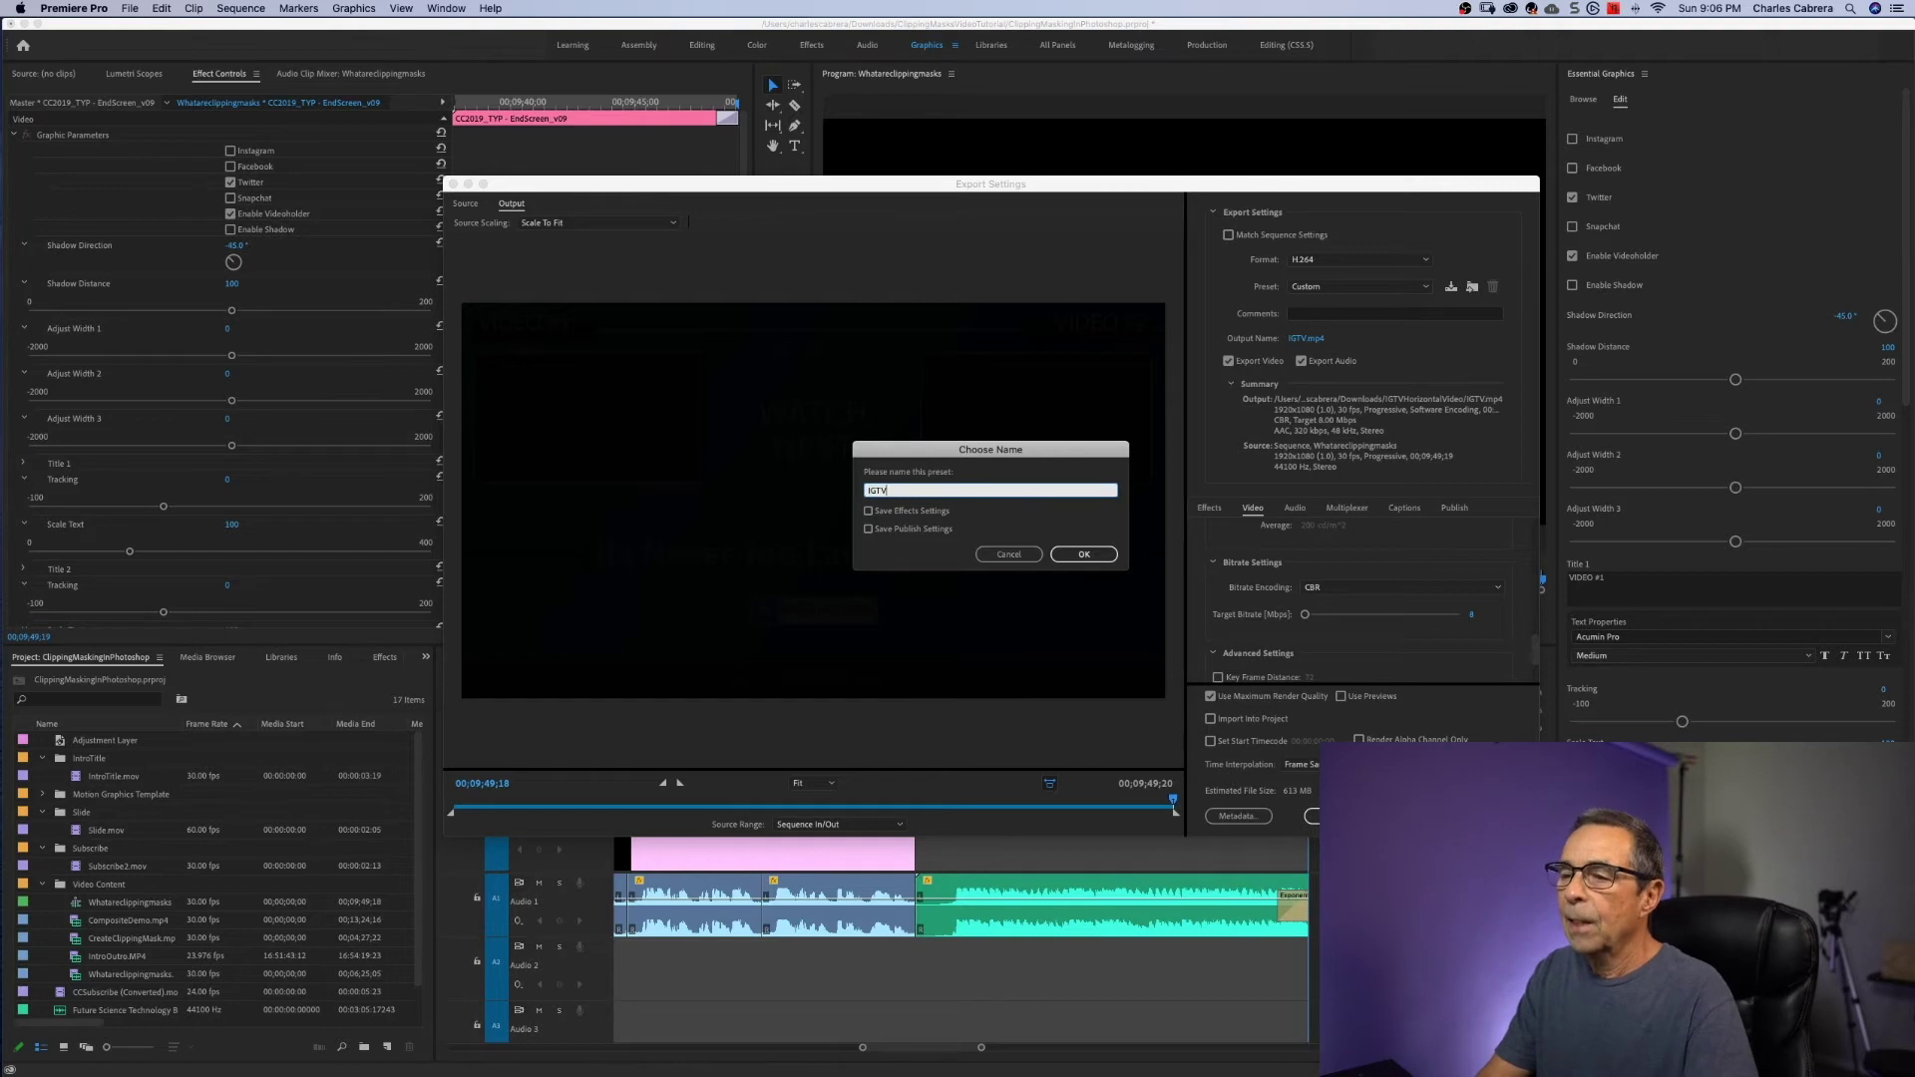
pyautogui.click(1081, 555)
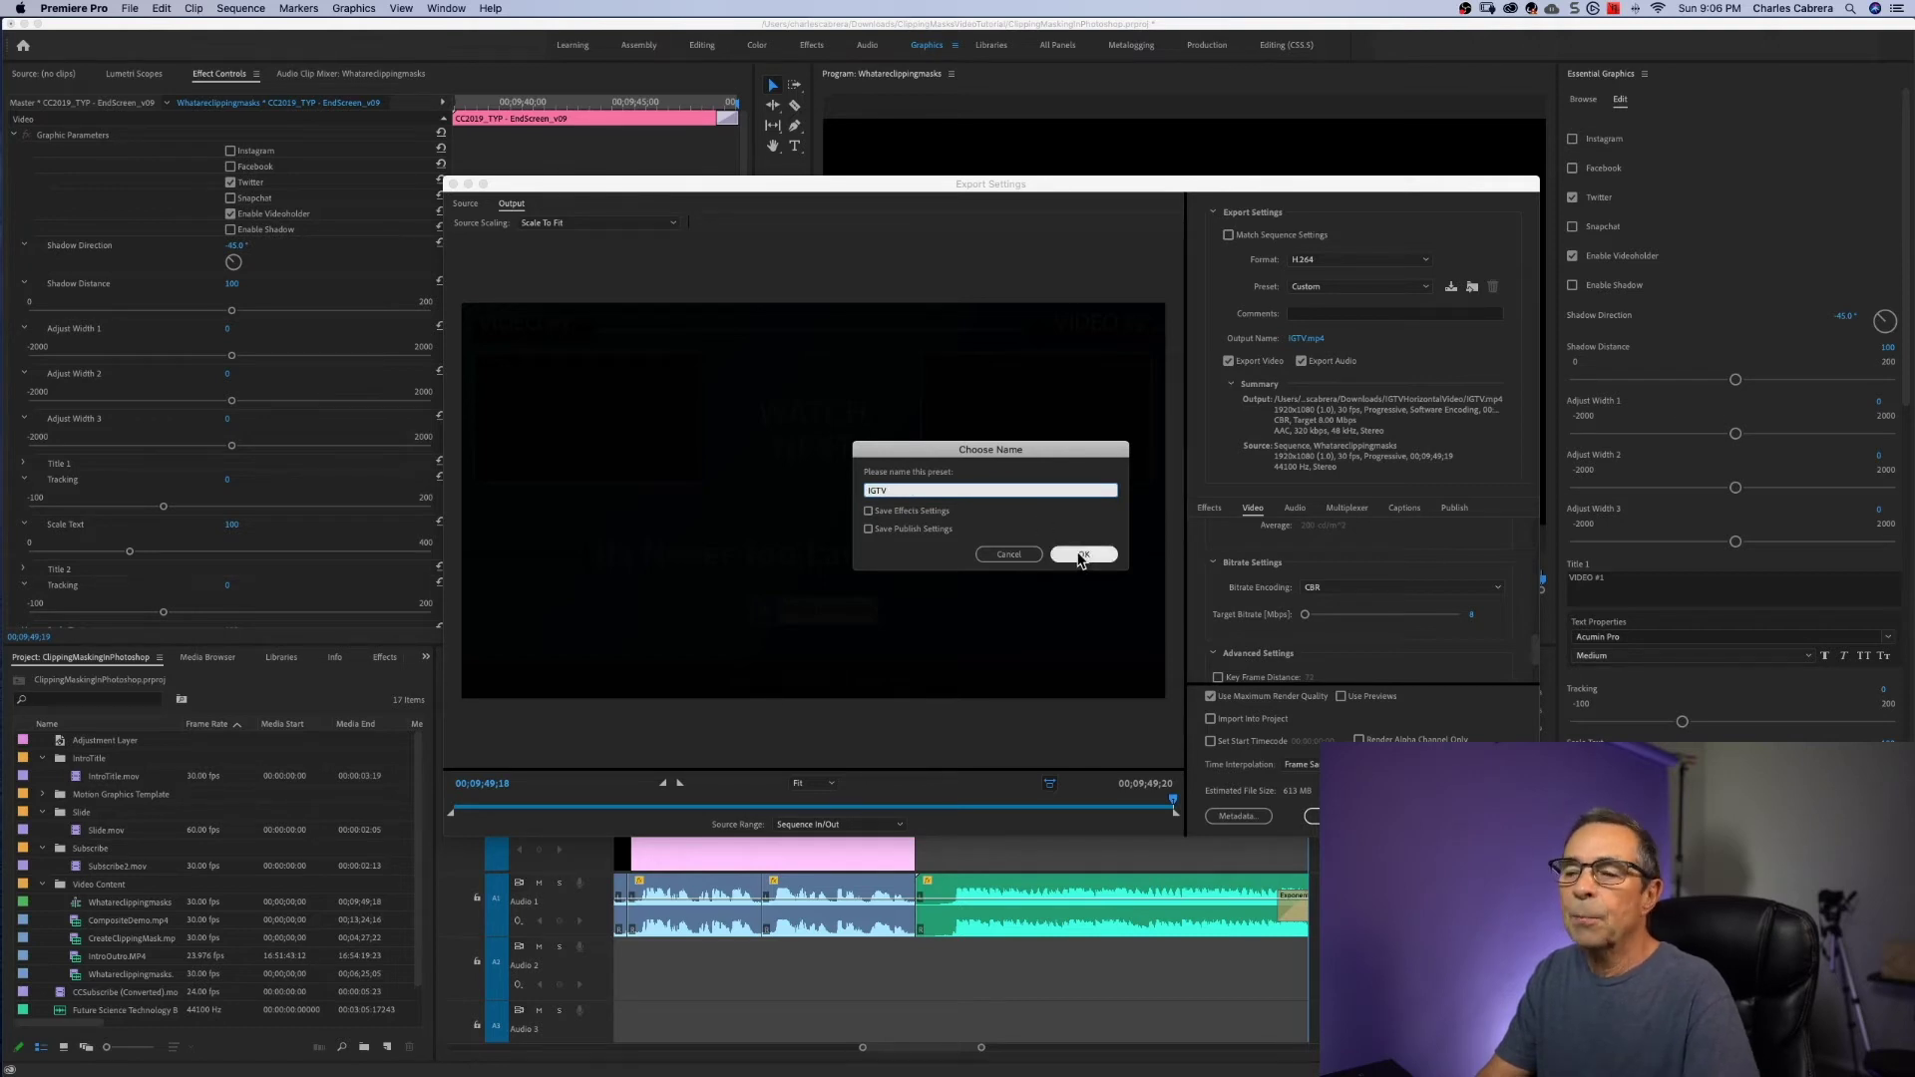
pyautogui.click(1081, 555)
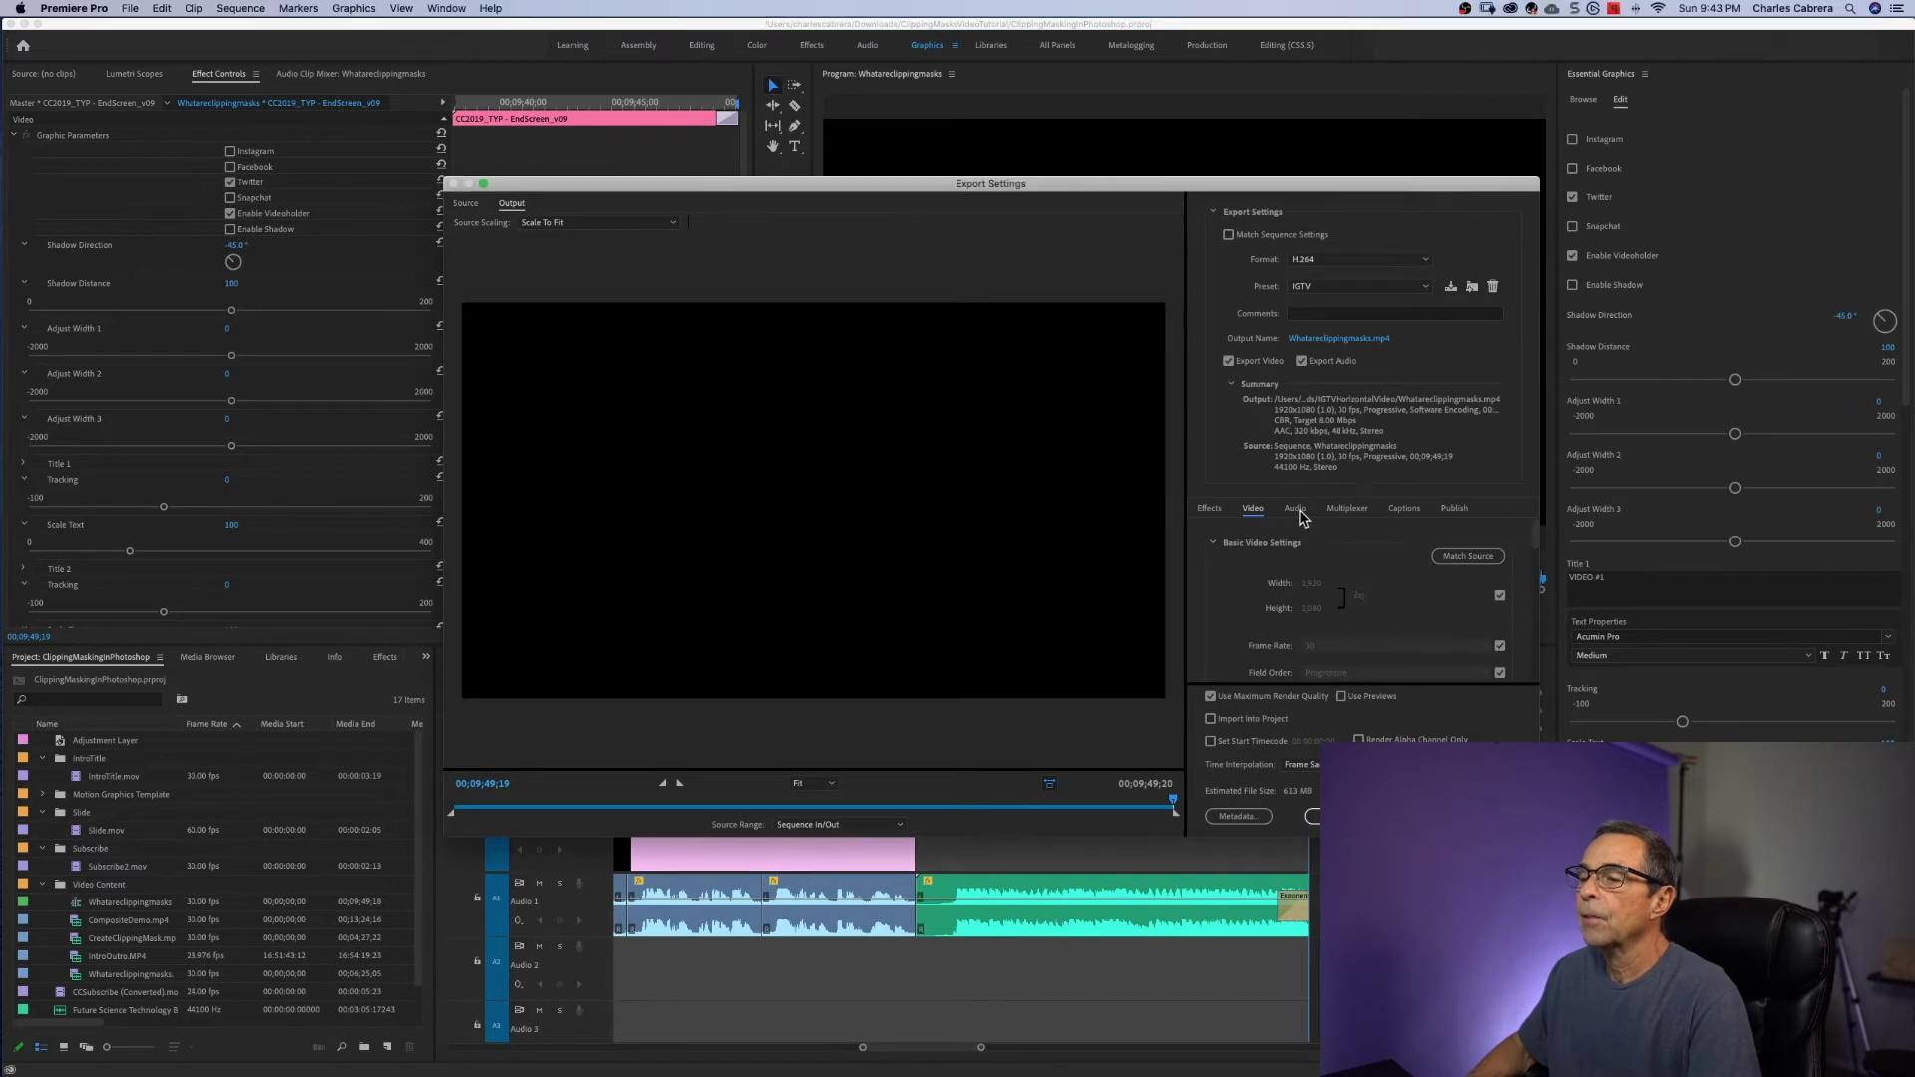
pyautogui.click(1296, 508)
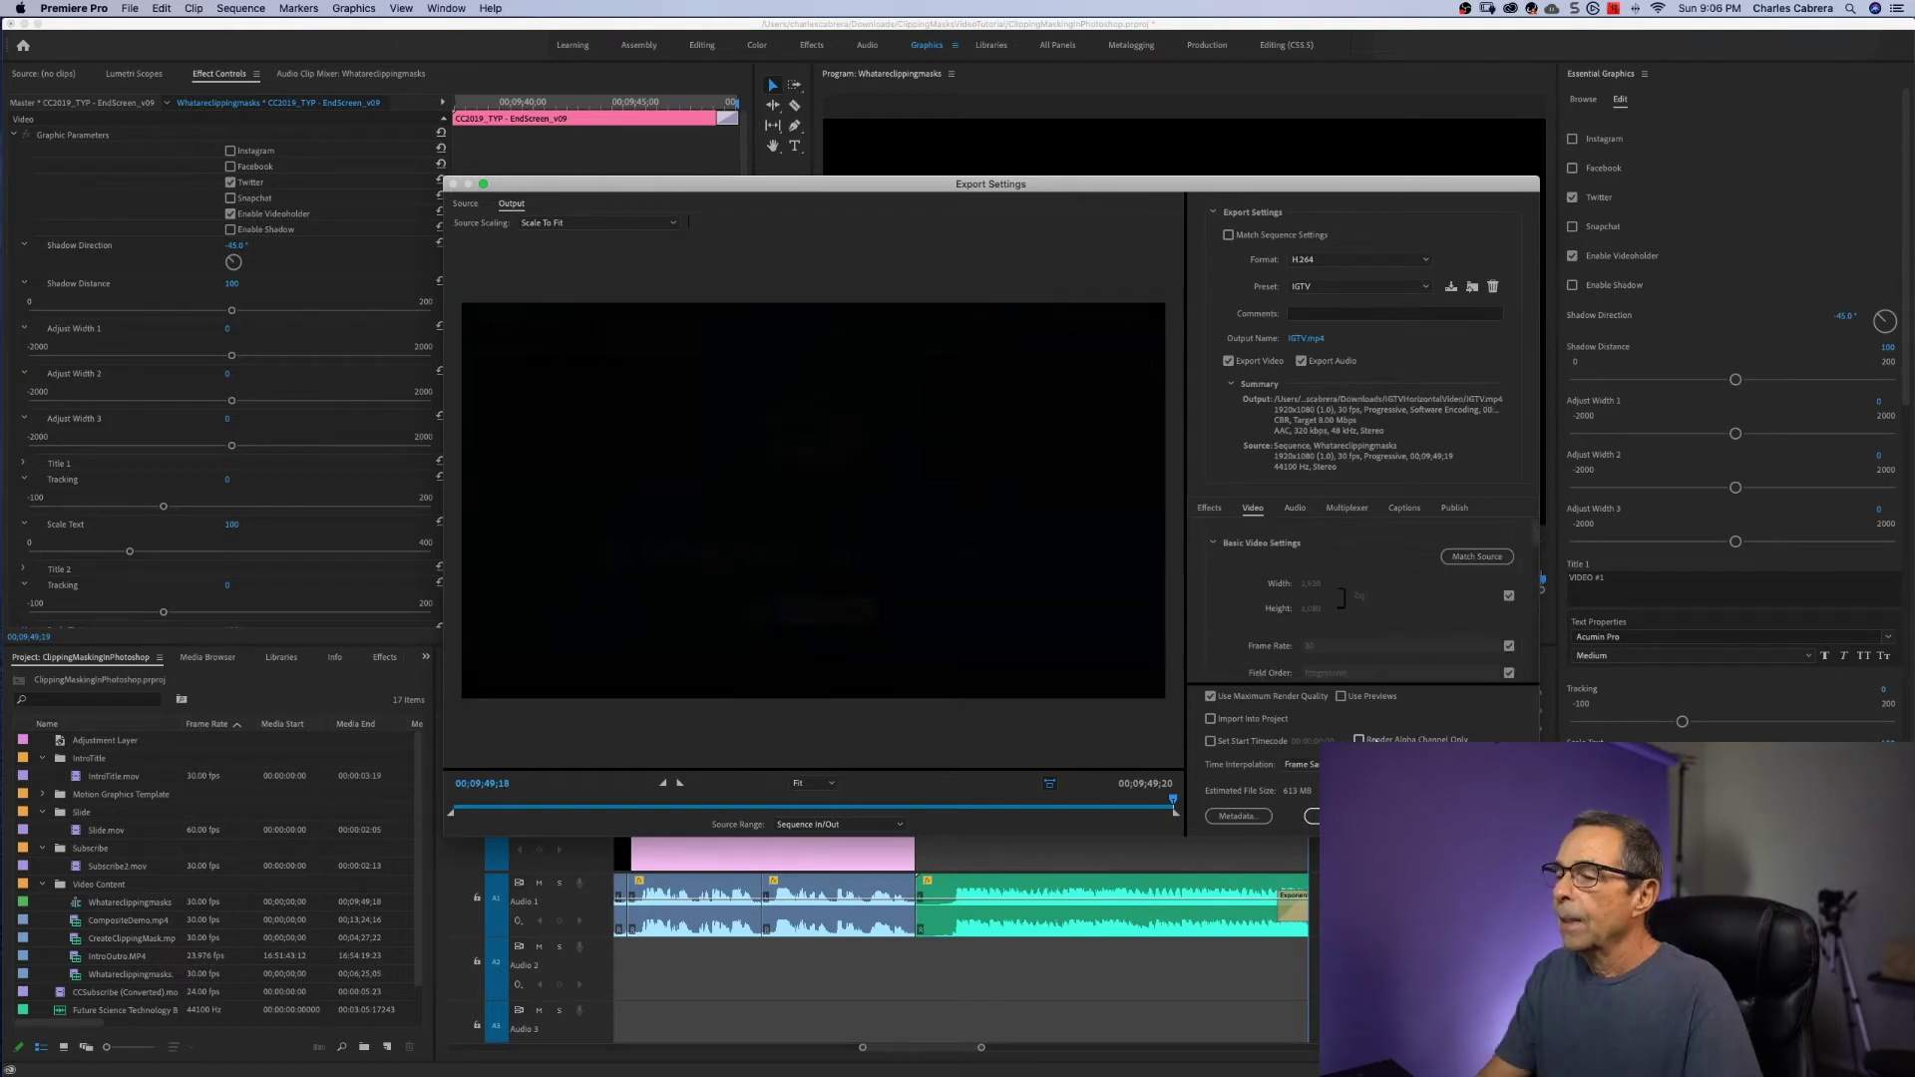
pyautogui.press('Return')
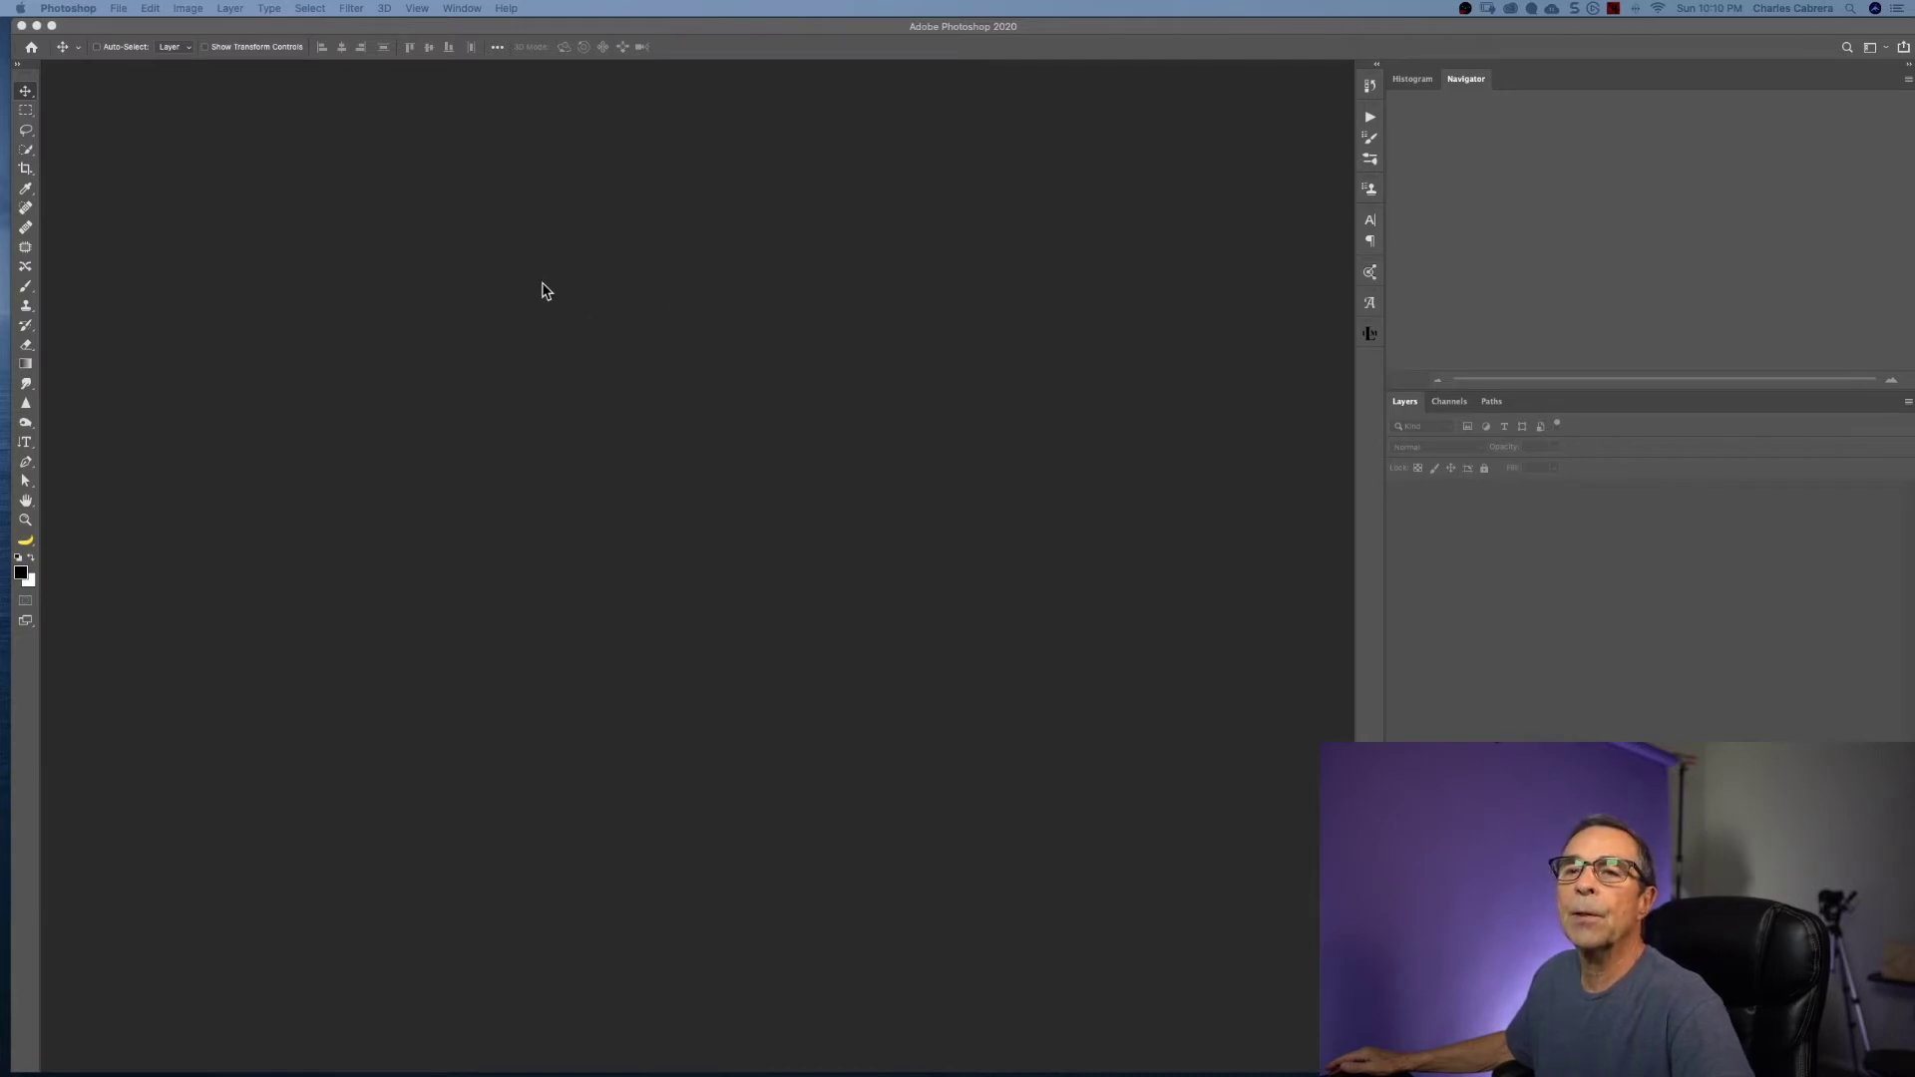
# - Save a 1080×1920 px, 300 ppi 'IGTV Thumbnail' preset and create a document from it
pyautogui.click(117, 8)
pyautogui.click(124, 33)
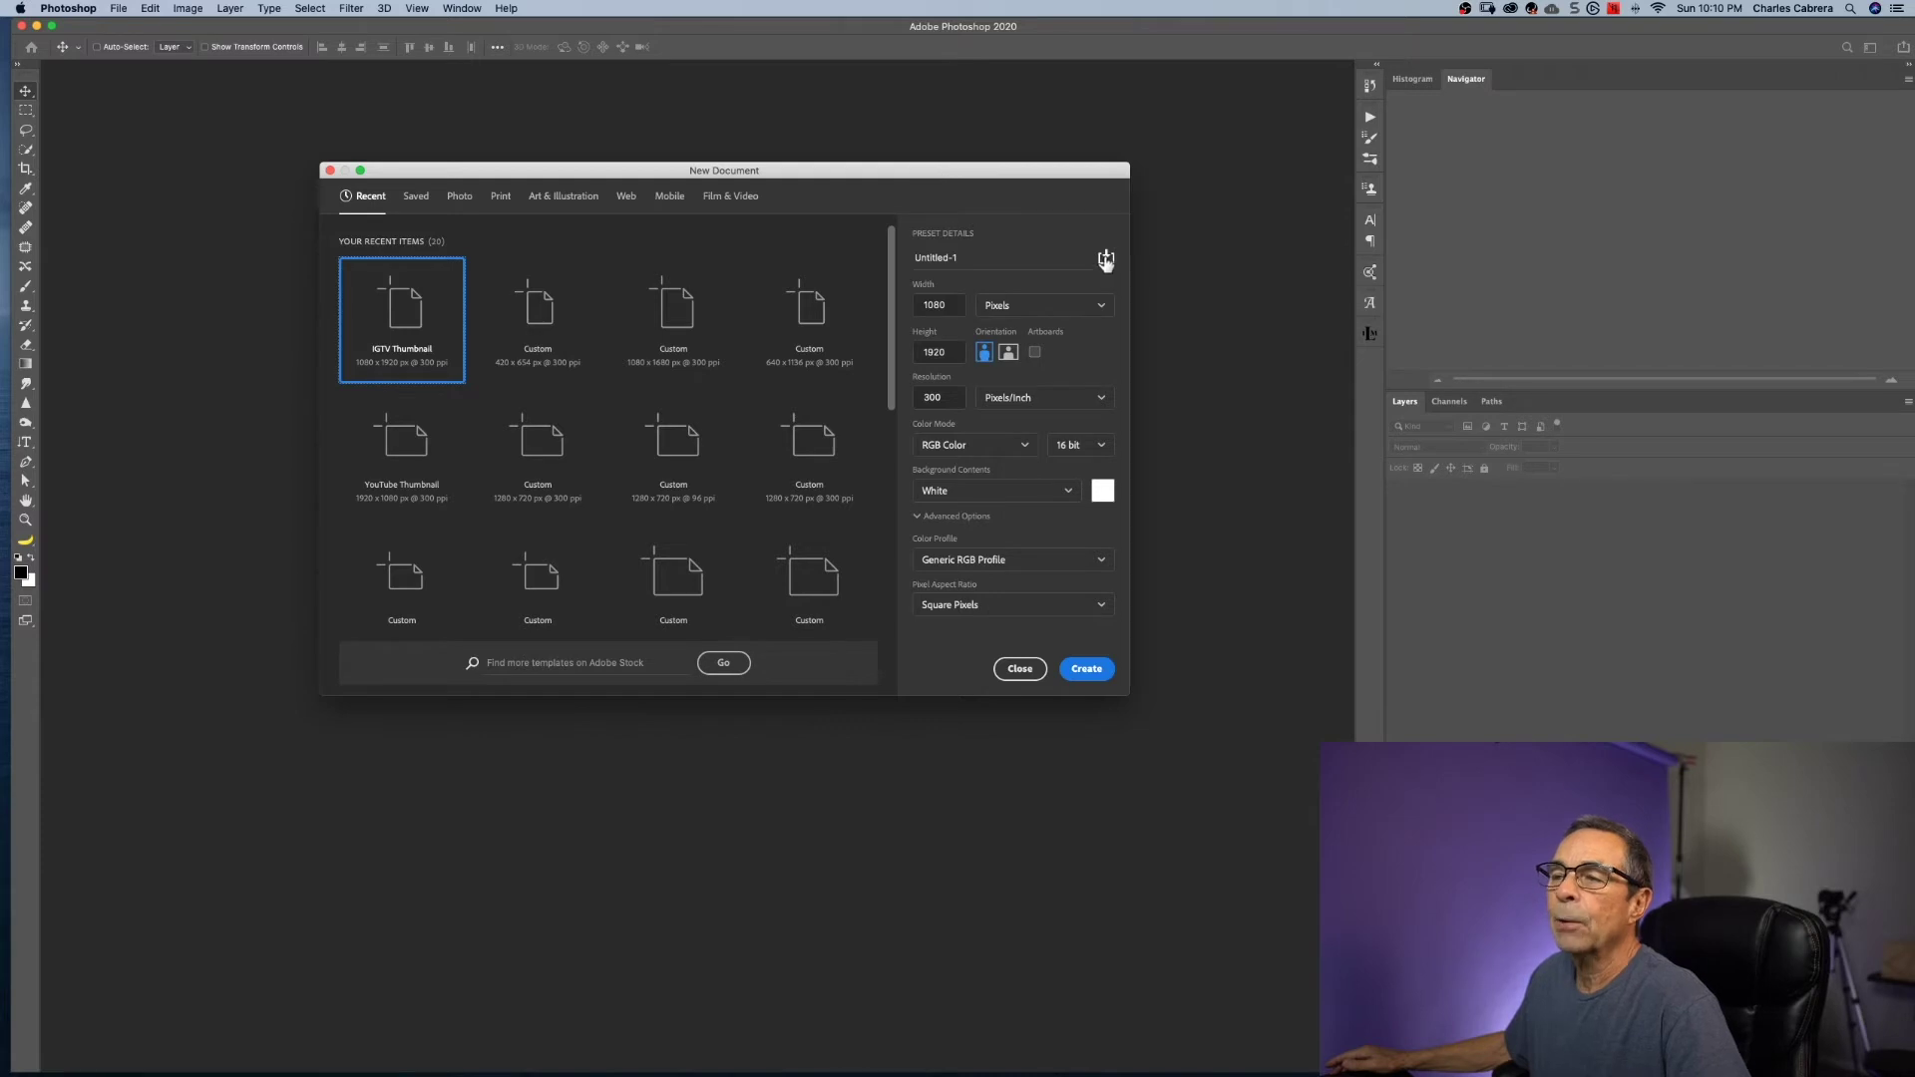
pyautogui.click(1105, 262)
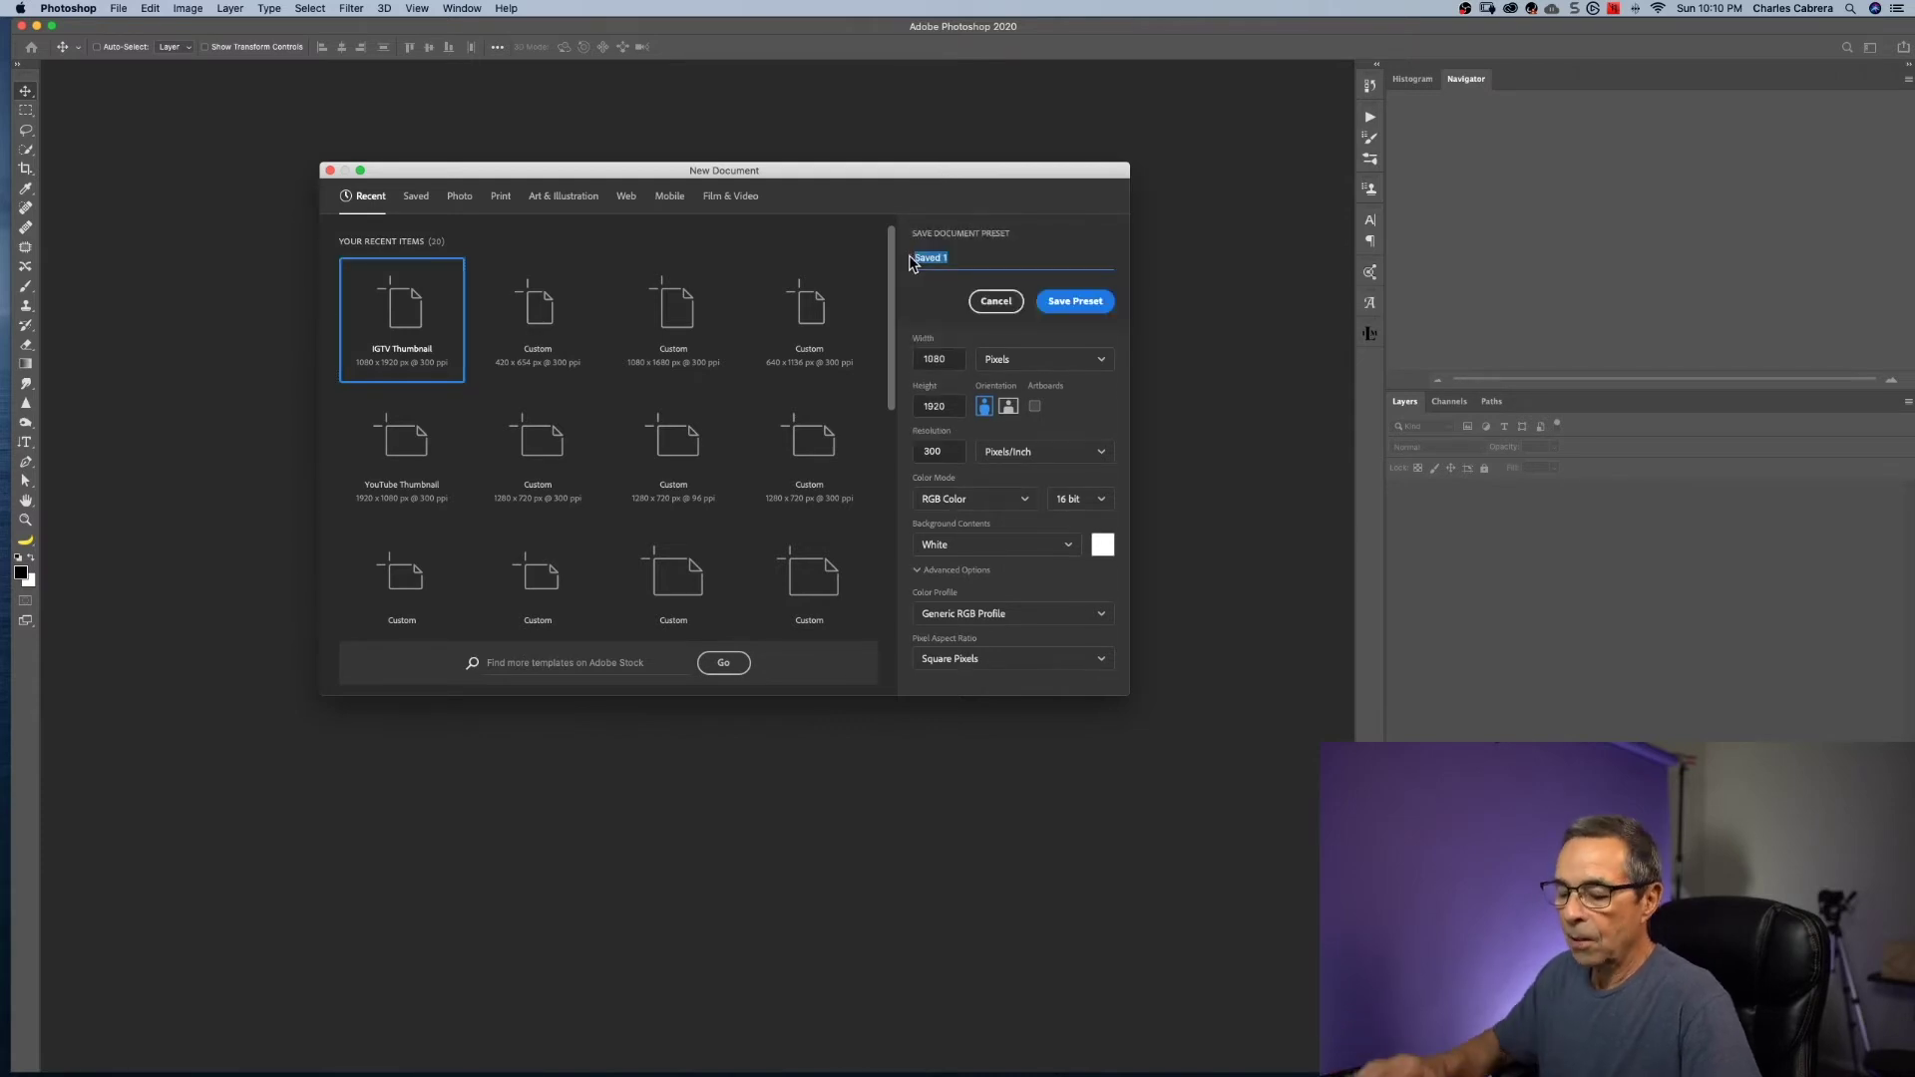
pyautogui.write('IGTV Thumbnail')
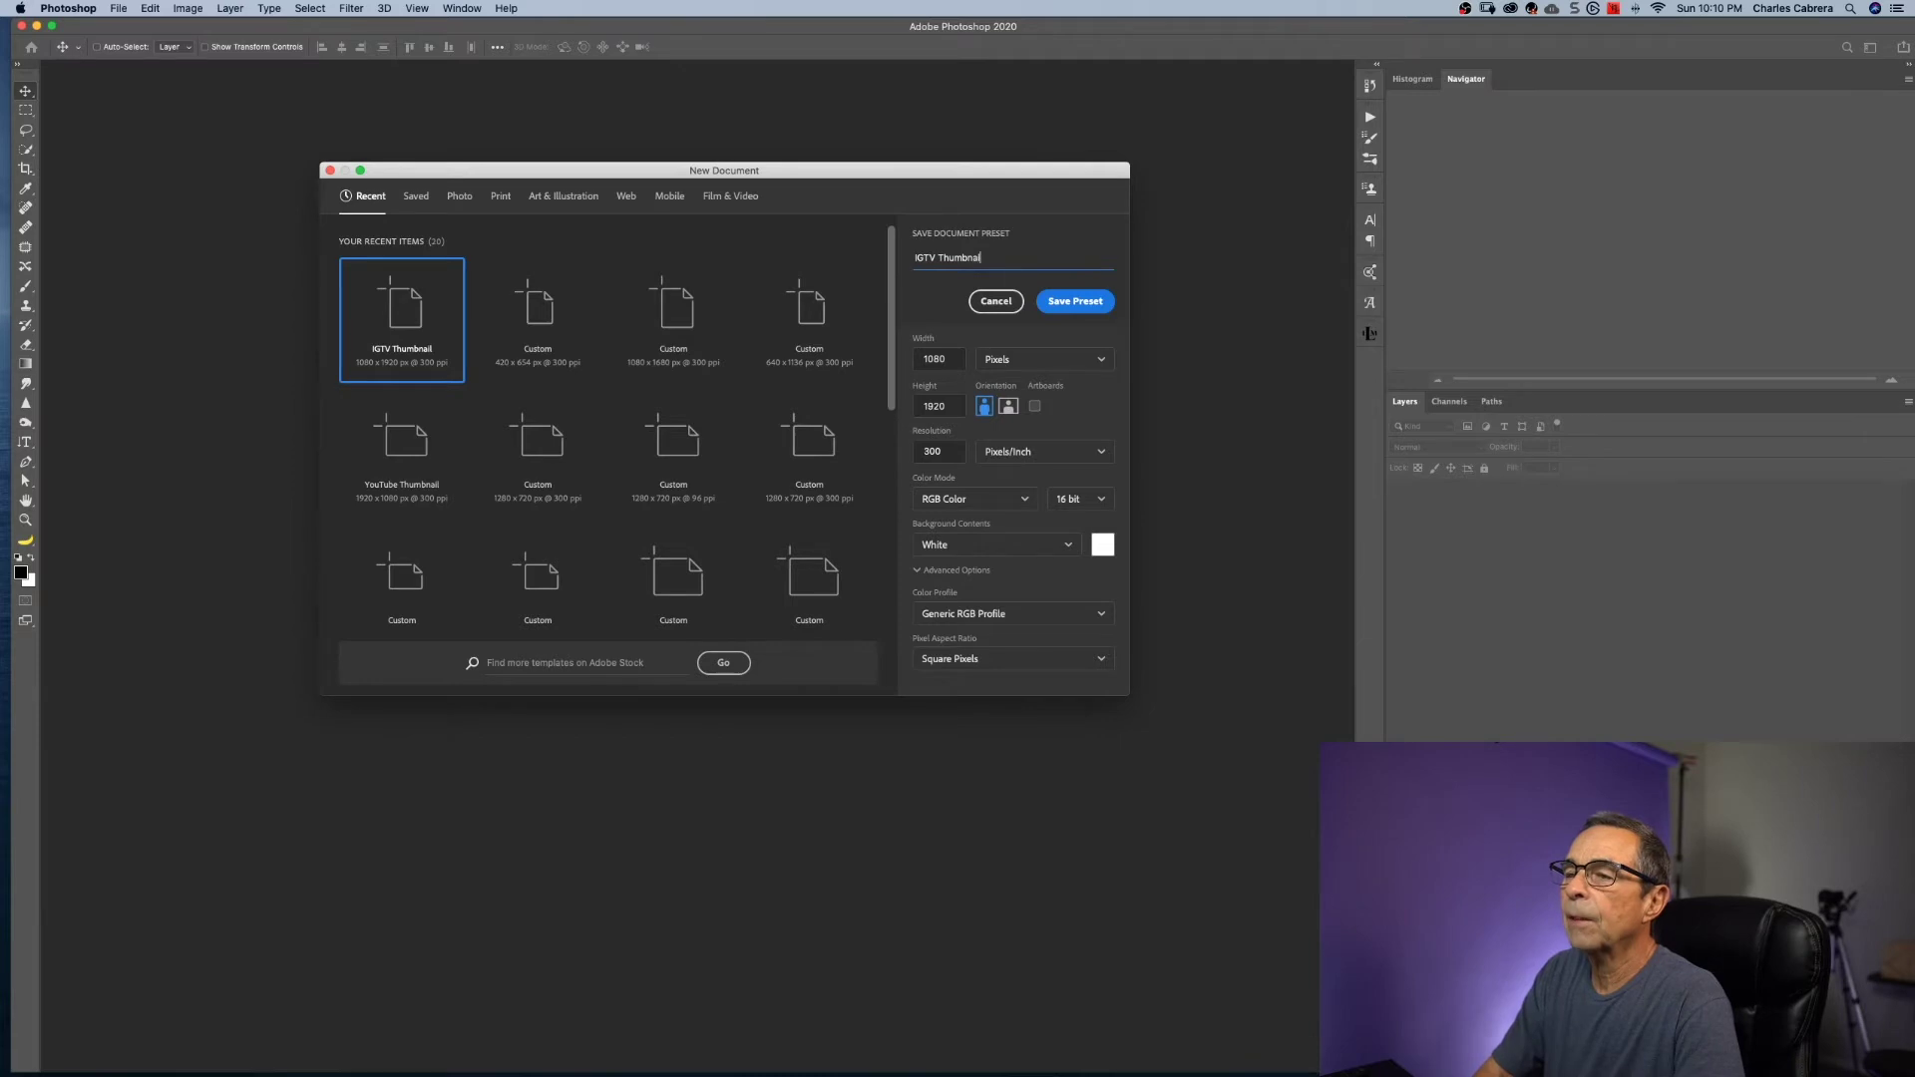
pyautogui.press('Return')
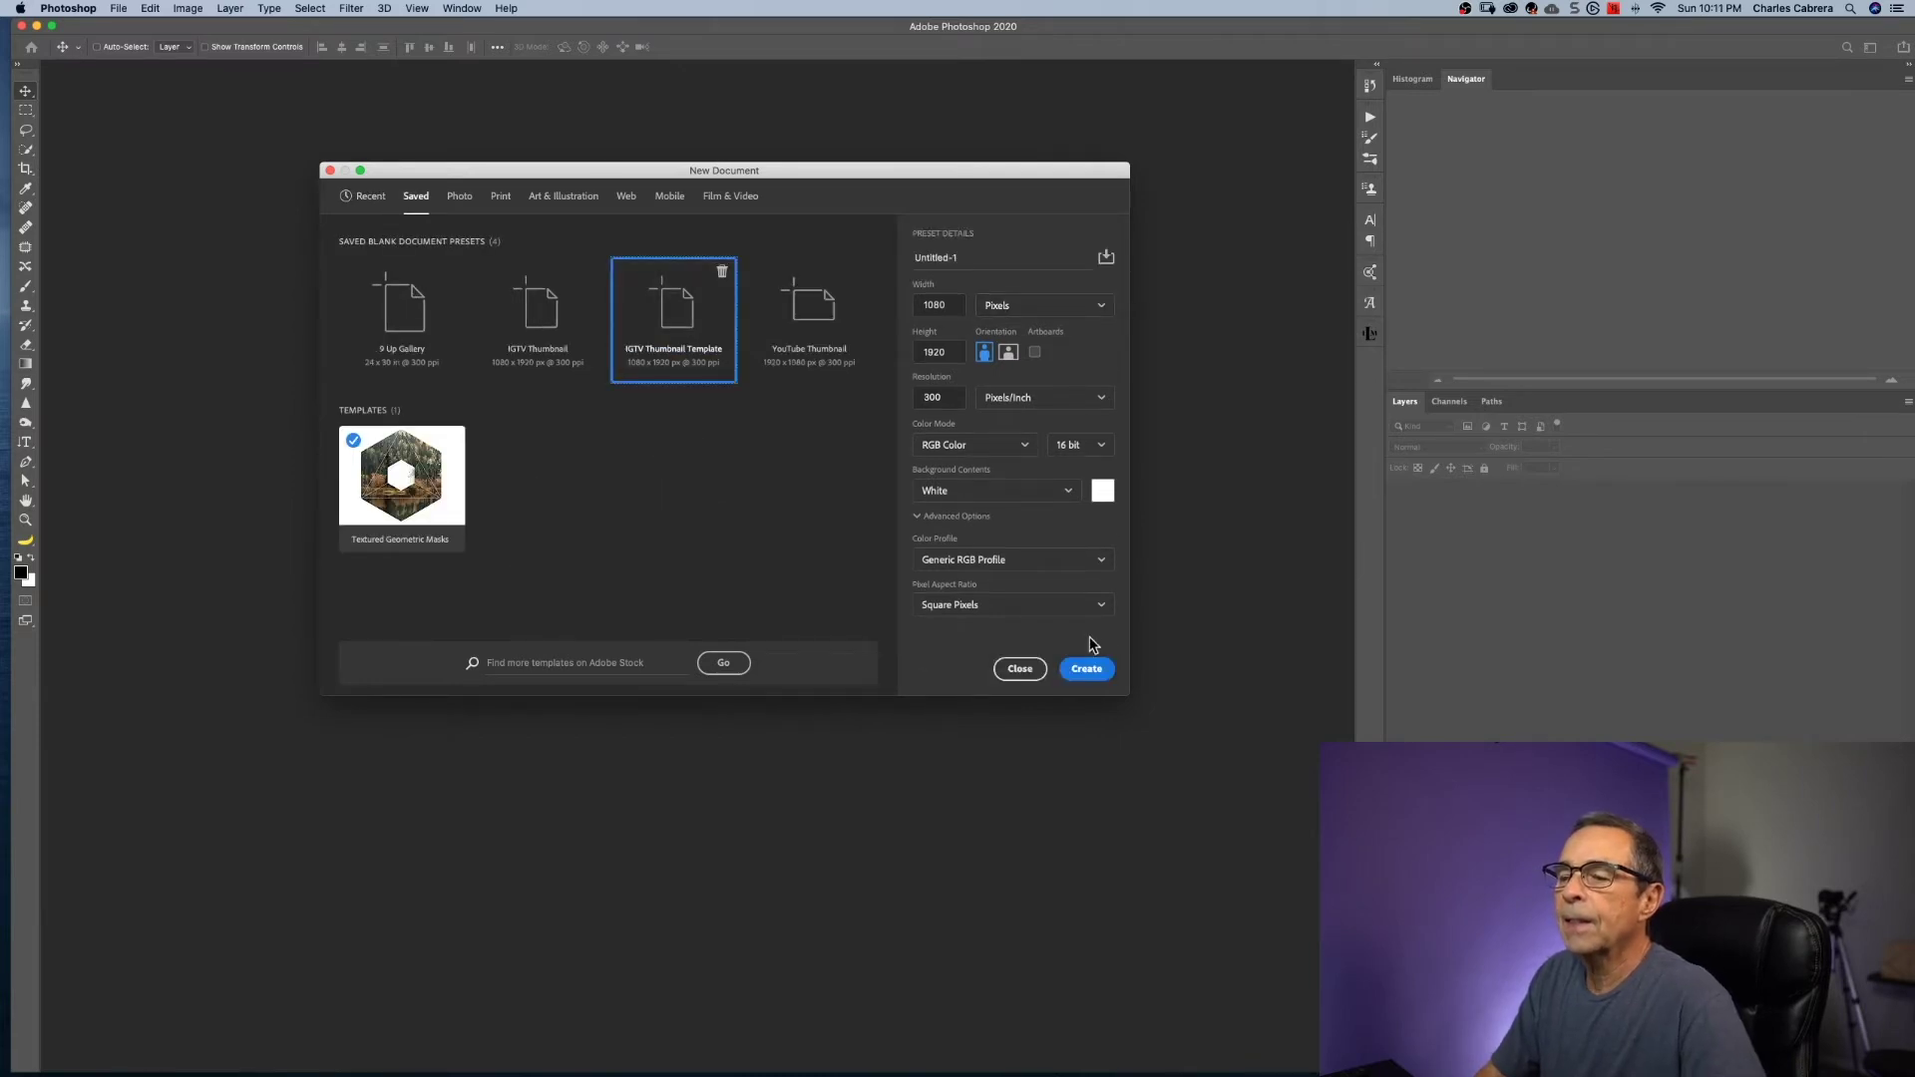
pyautogui.click(1086, 669)
pyautogui.press('super+minus')
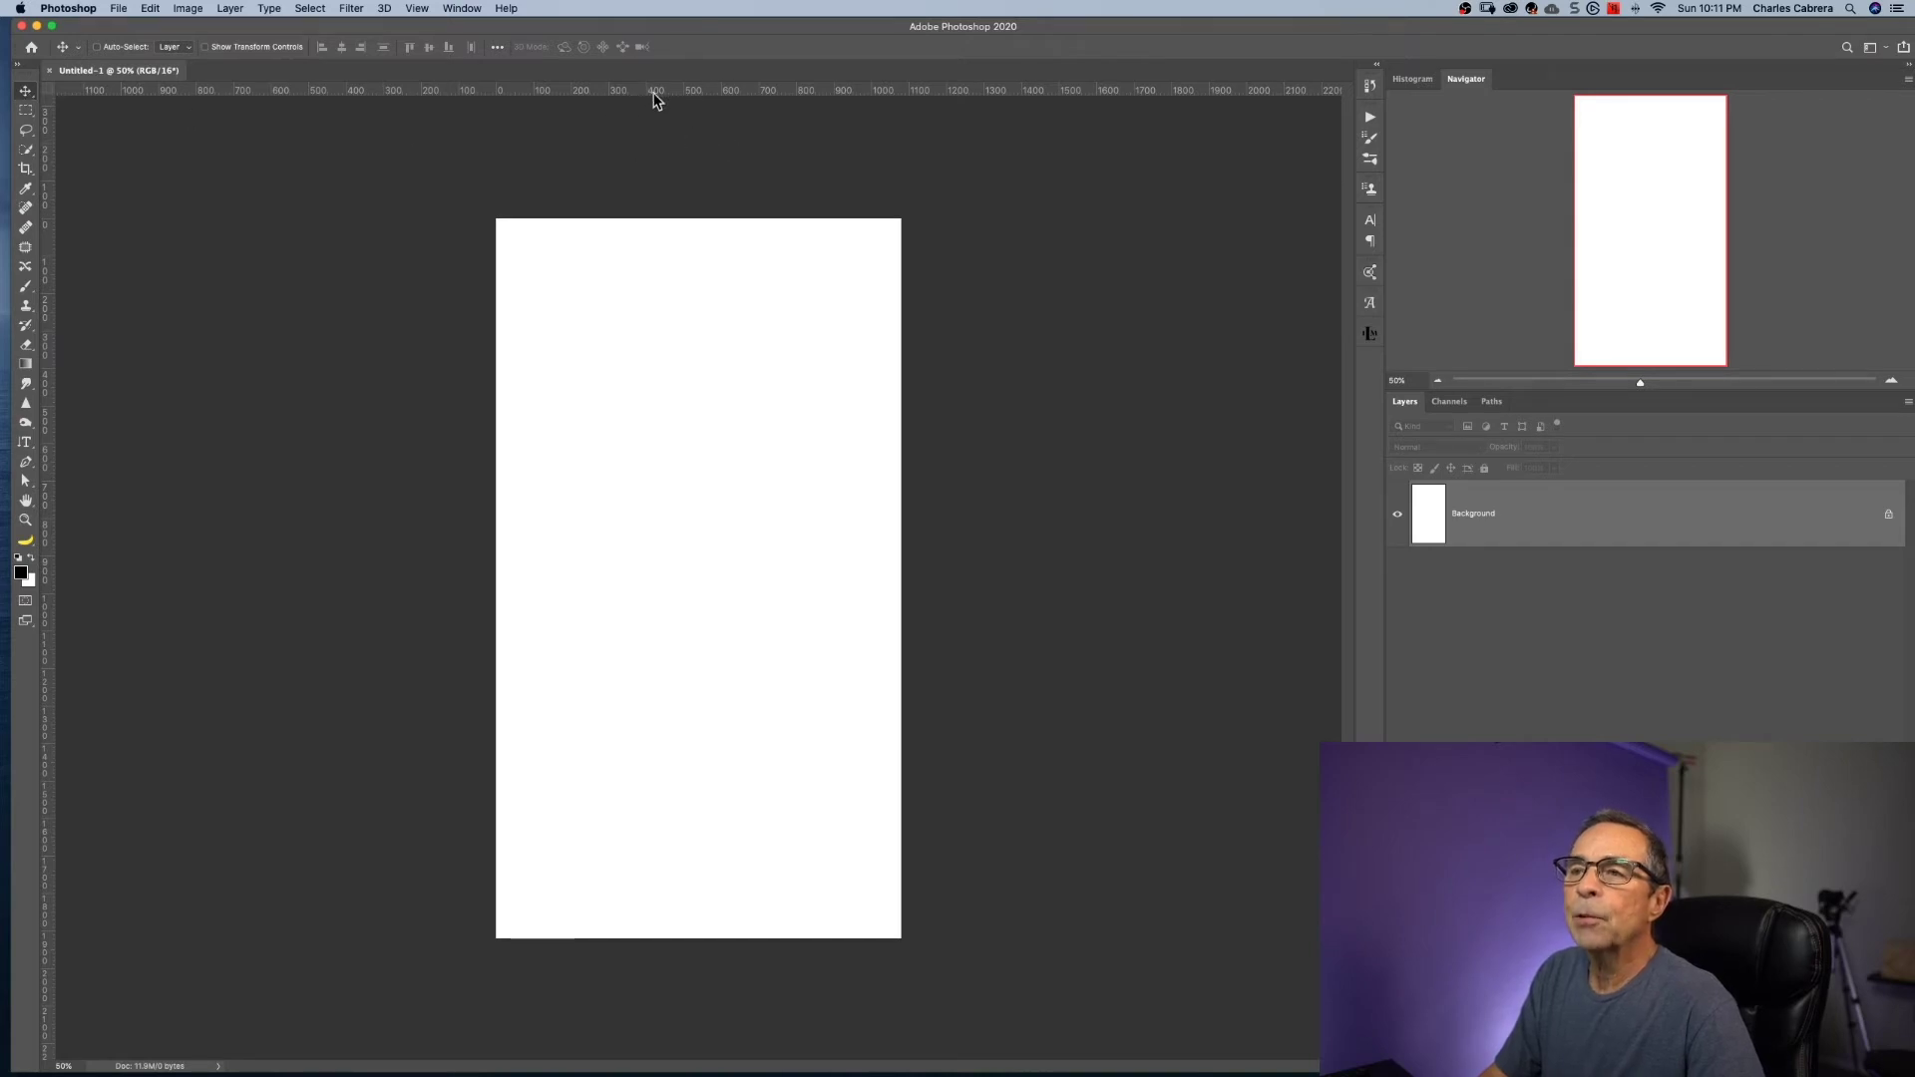
# - Drag one horizontal guide near the canvas top and another near the bottom
pyautogui.moveTo(653, 94); pyautogui.dragTo(687, 375)
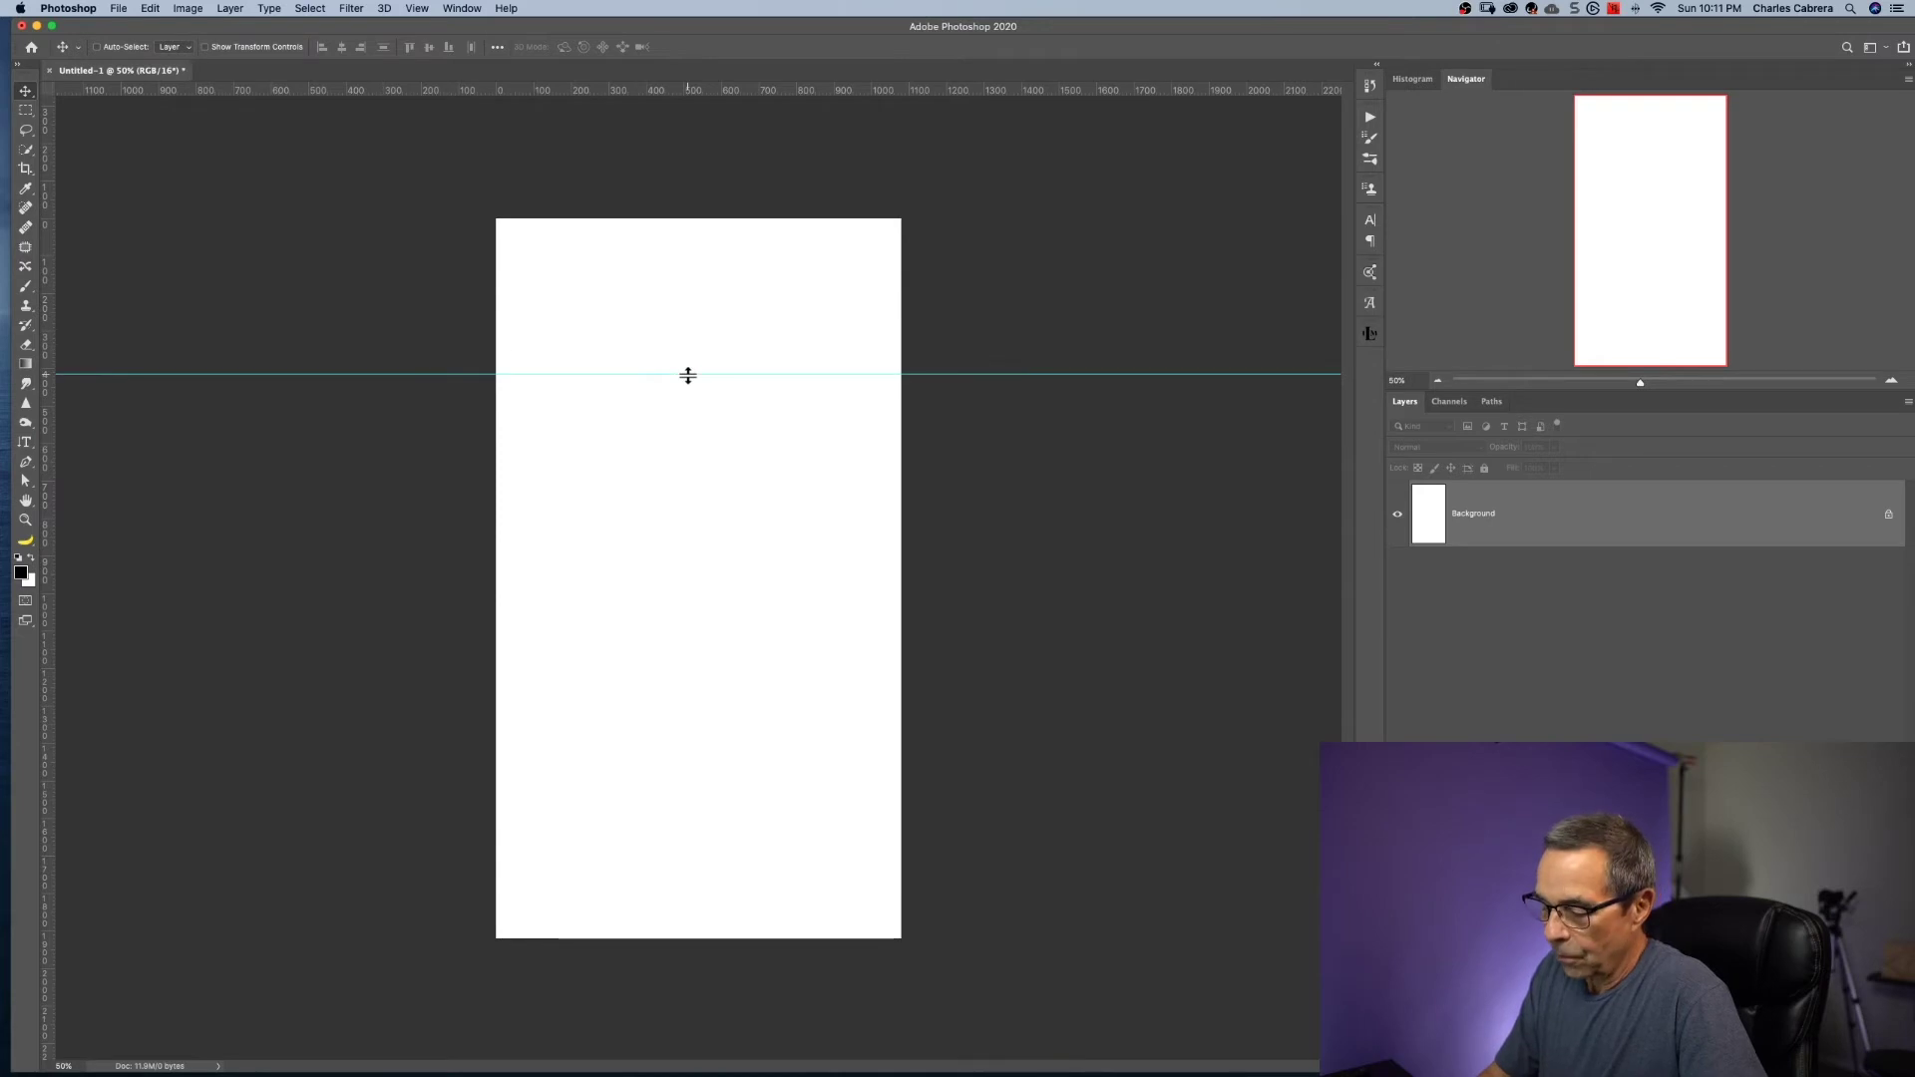
pyautogui.press('super+equal')
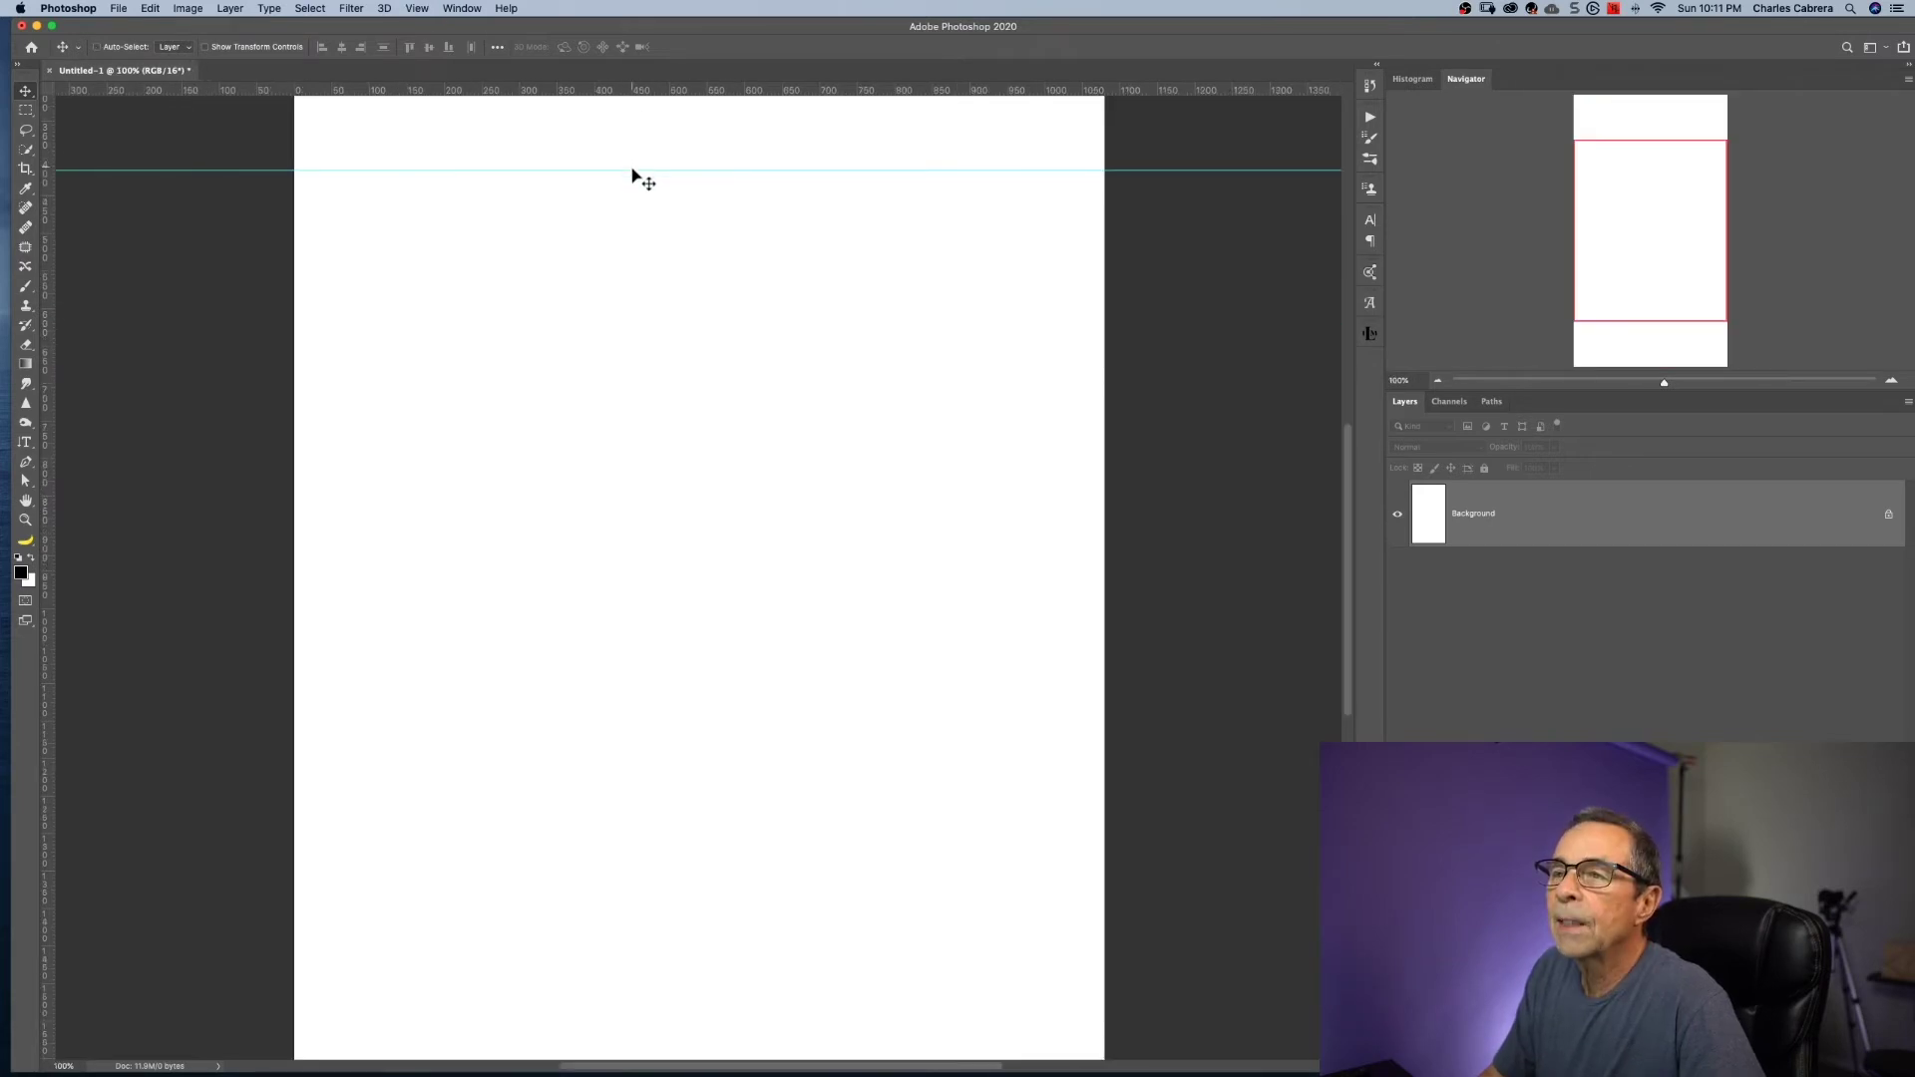
pyautogui.moveTo(632, 170); pyautogui.dragTo(633, 170)
pyautogui.scroll(-5, 983, 342)
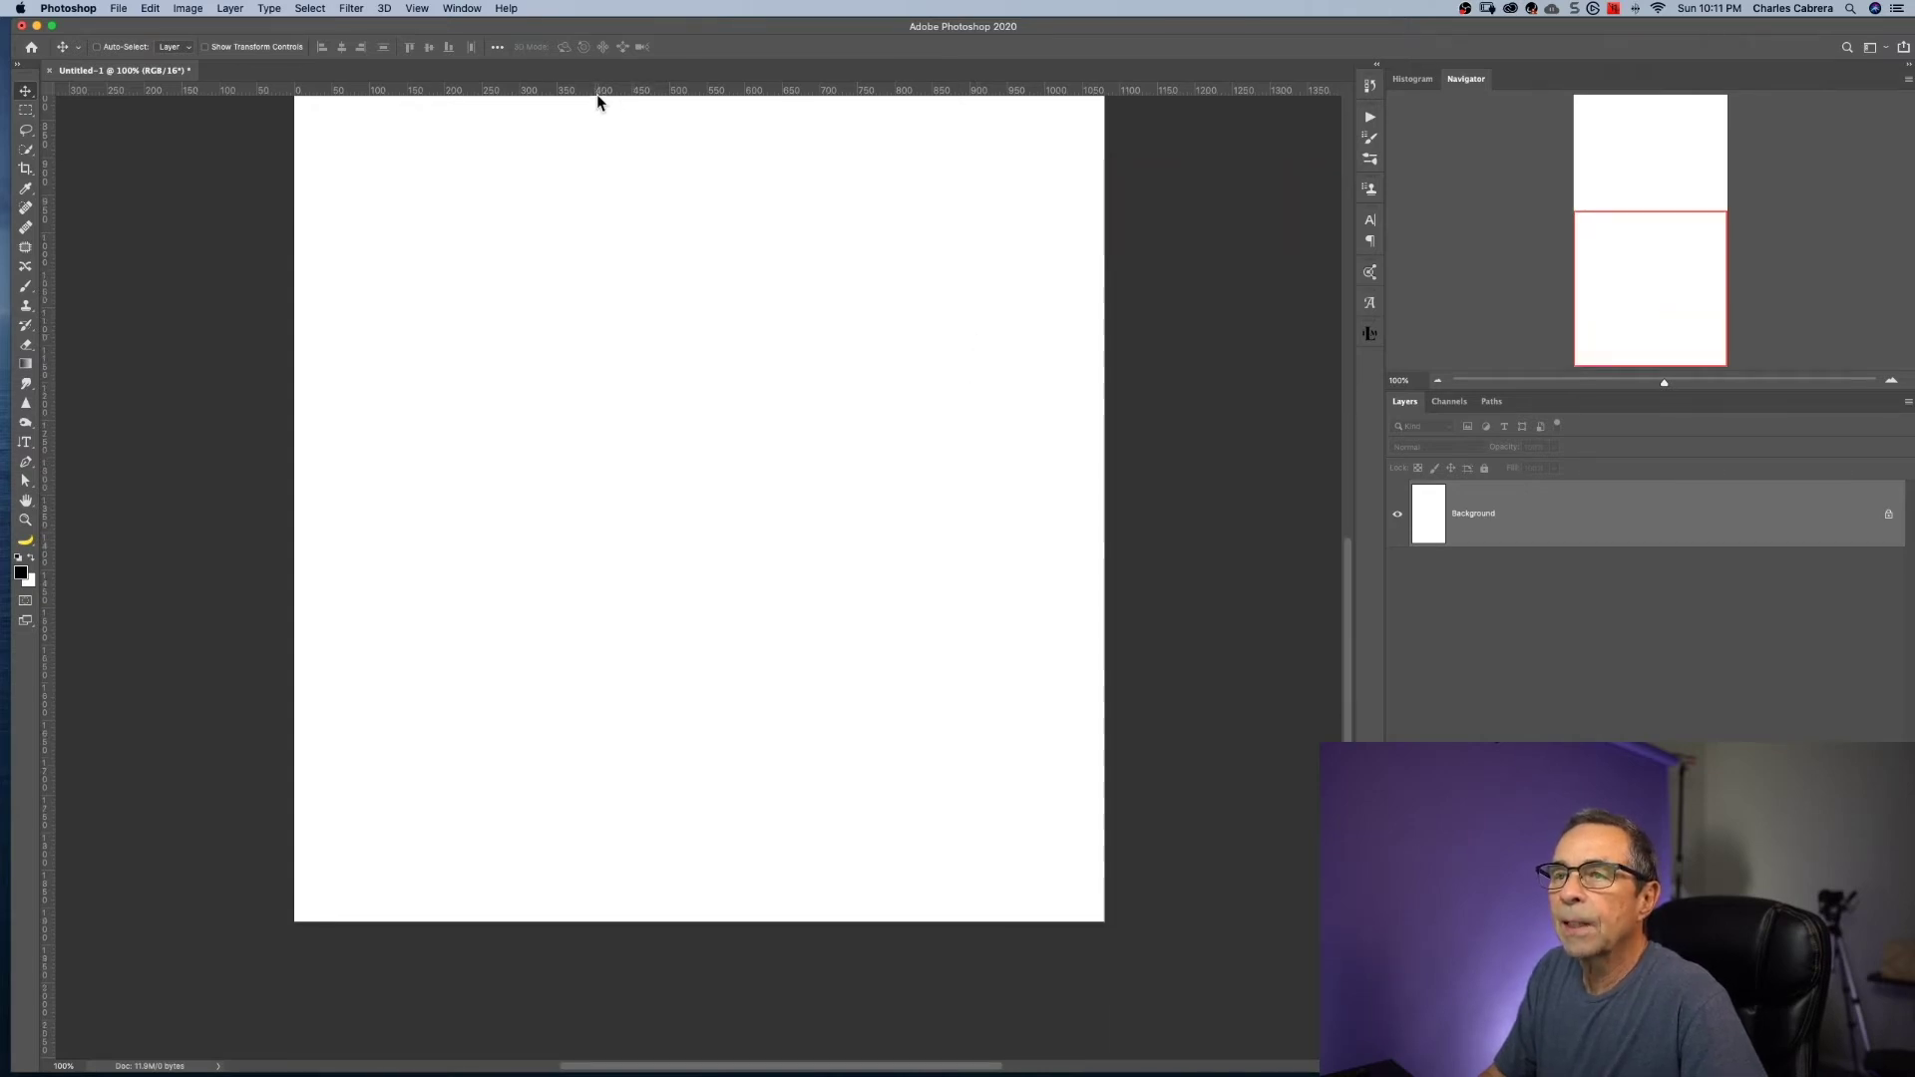
pyautogui.moveTo(598, 92); pyautogui.dragTo(761, 613)
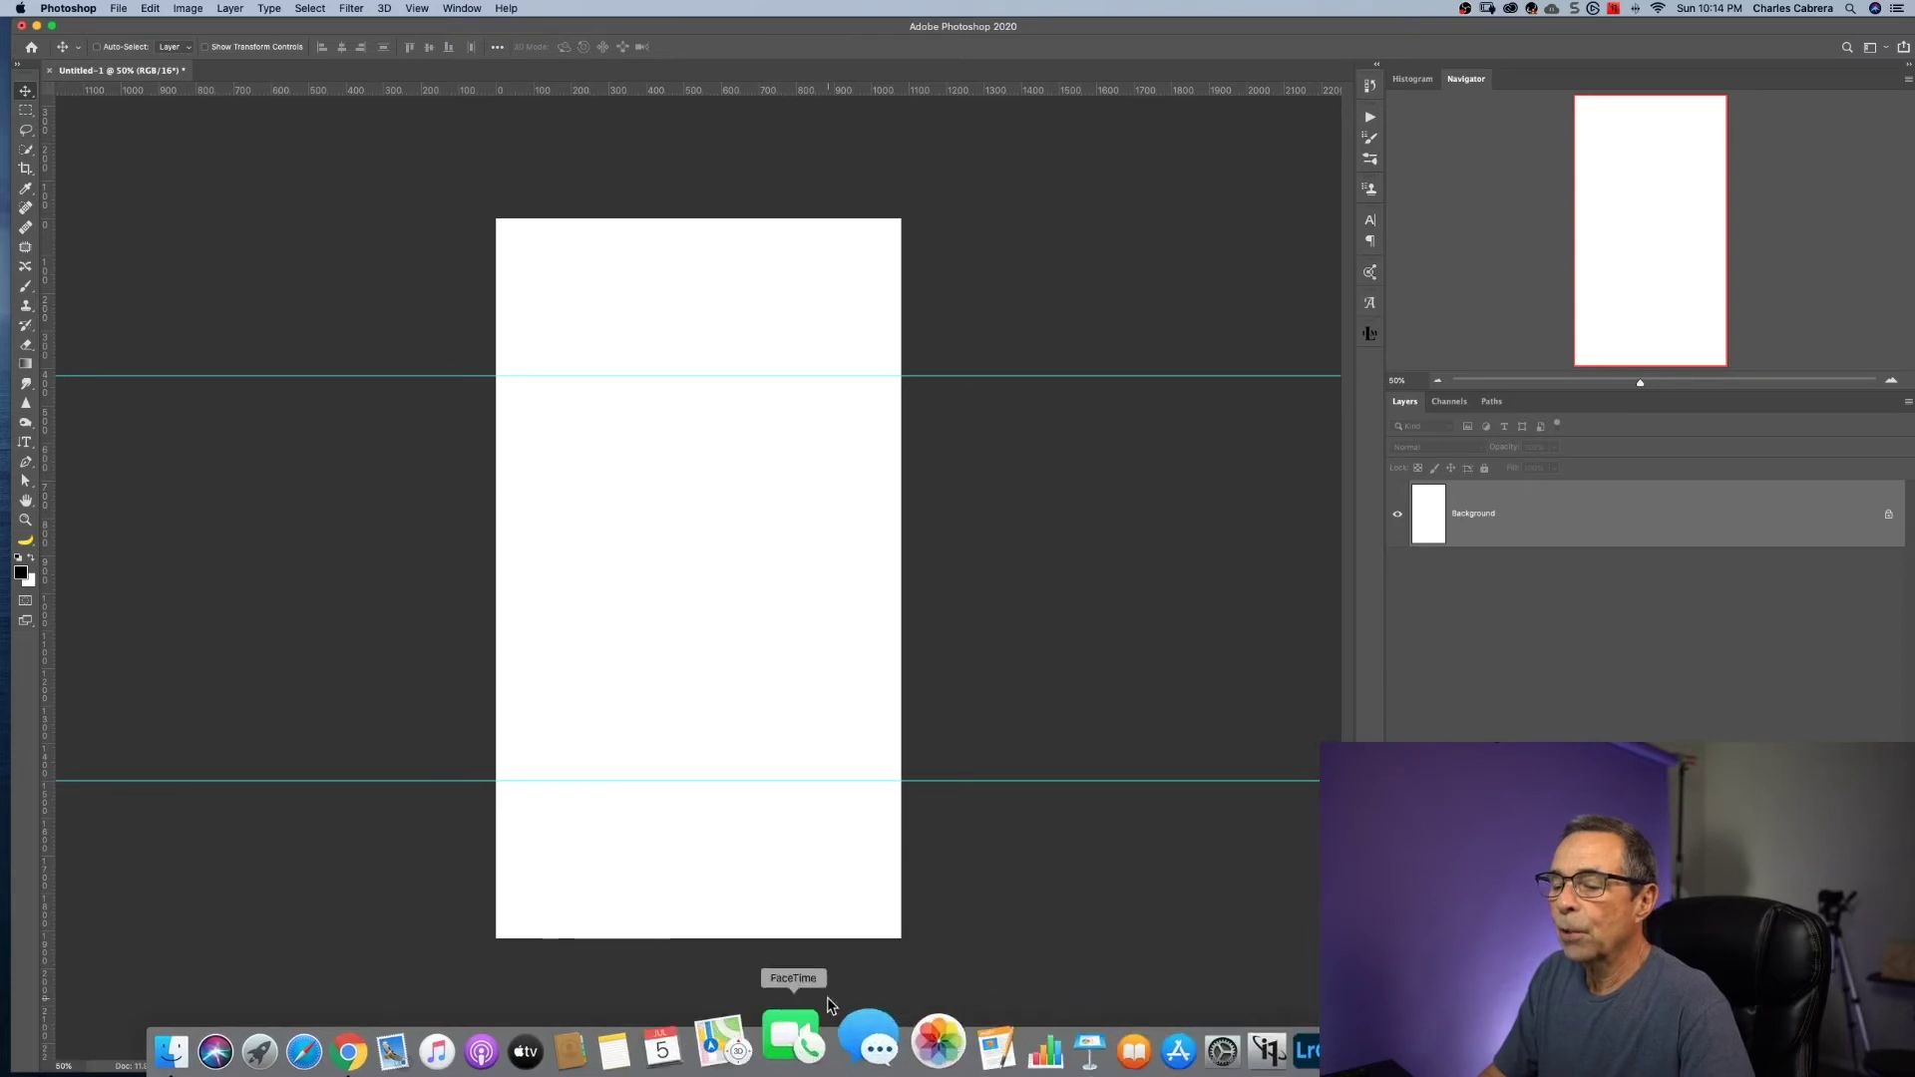
# - Go to the Instagram profile's IGTV section in the browser and start a new upload
pyautogui.press('super+Tab')
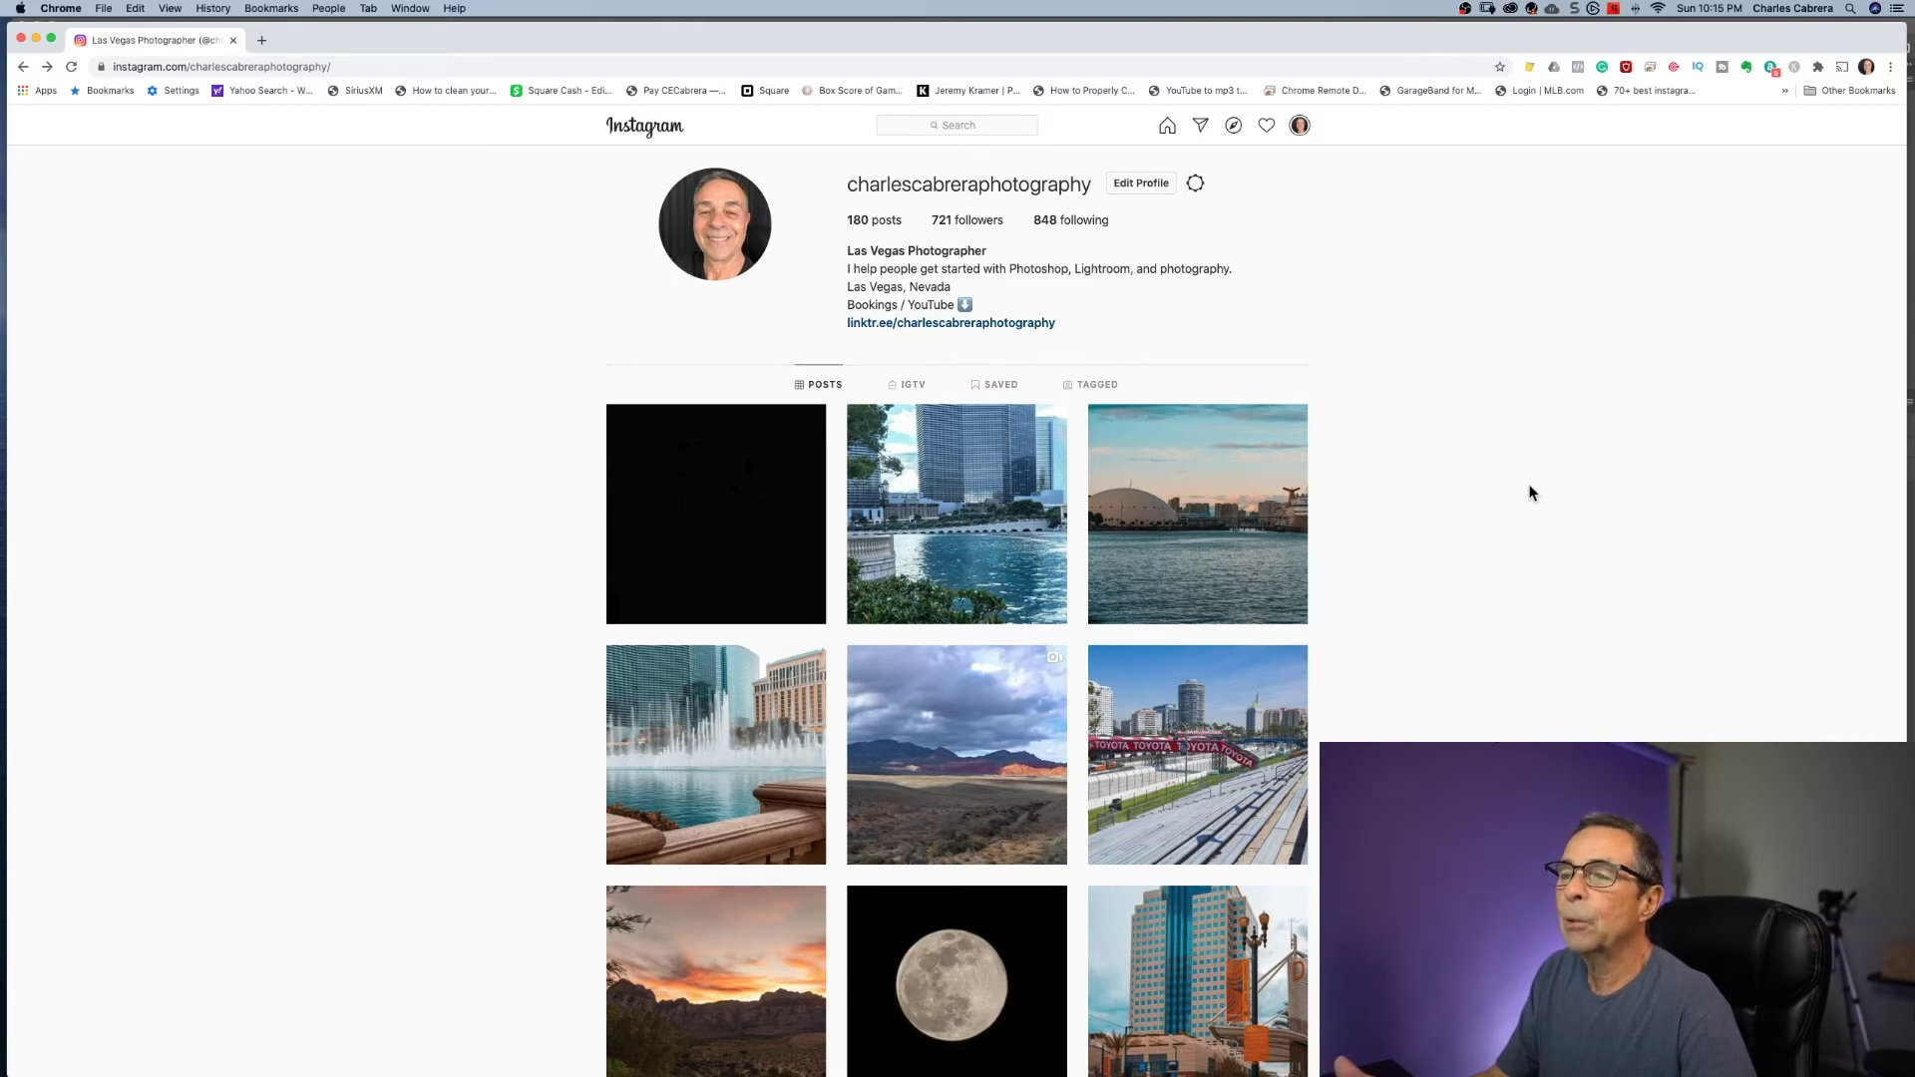
pyautogui.click(909, 388)
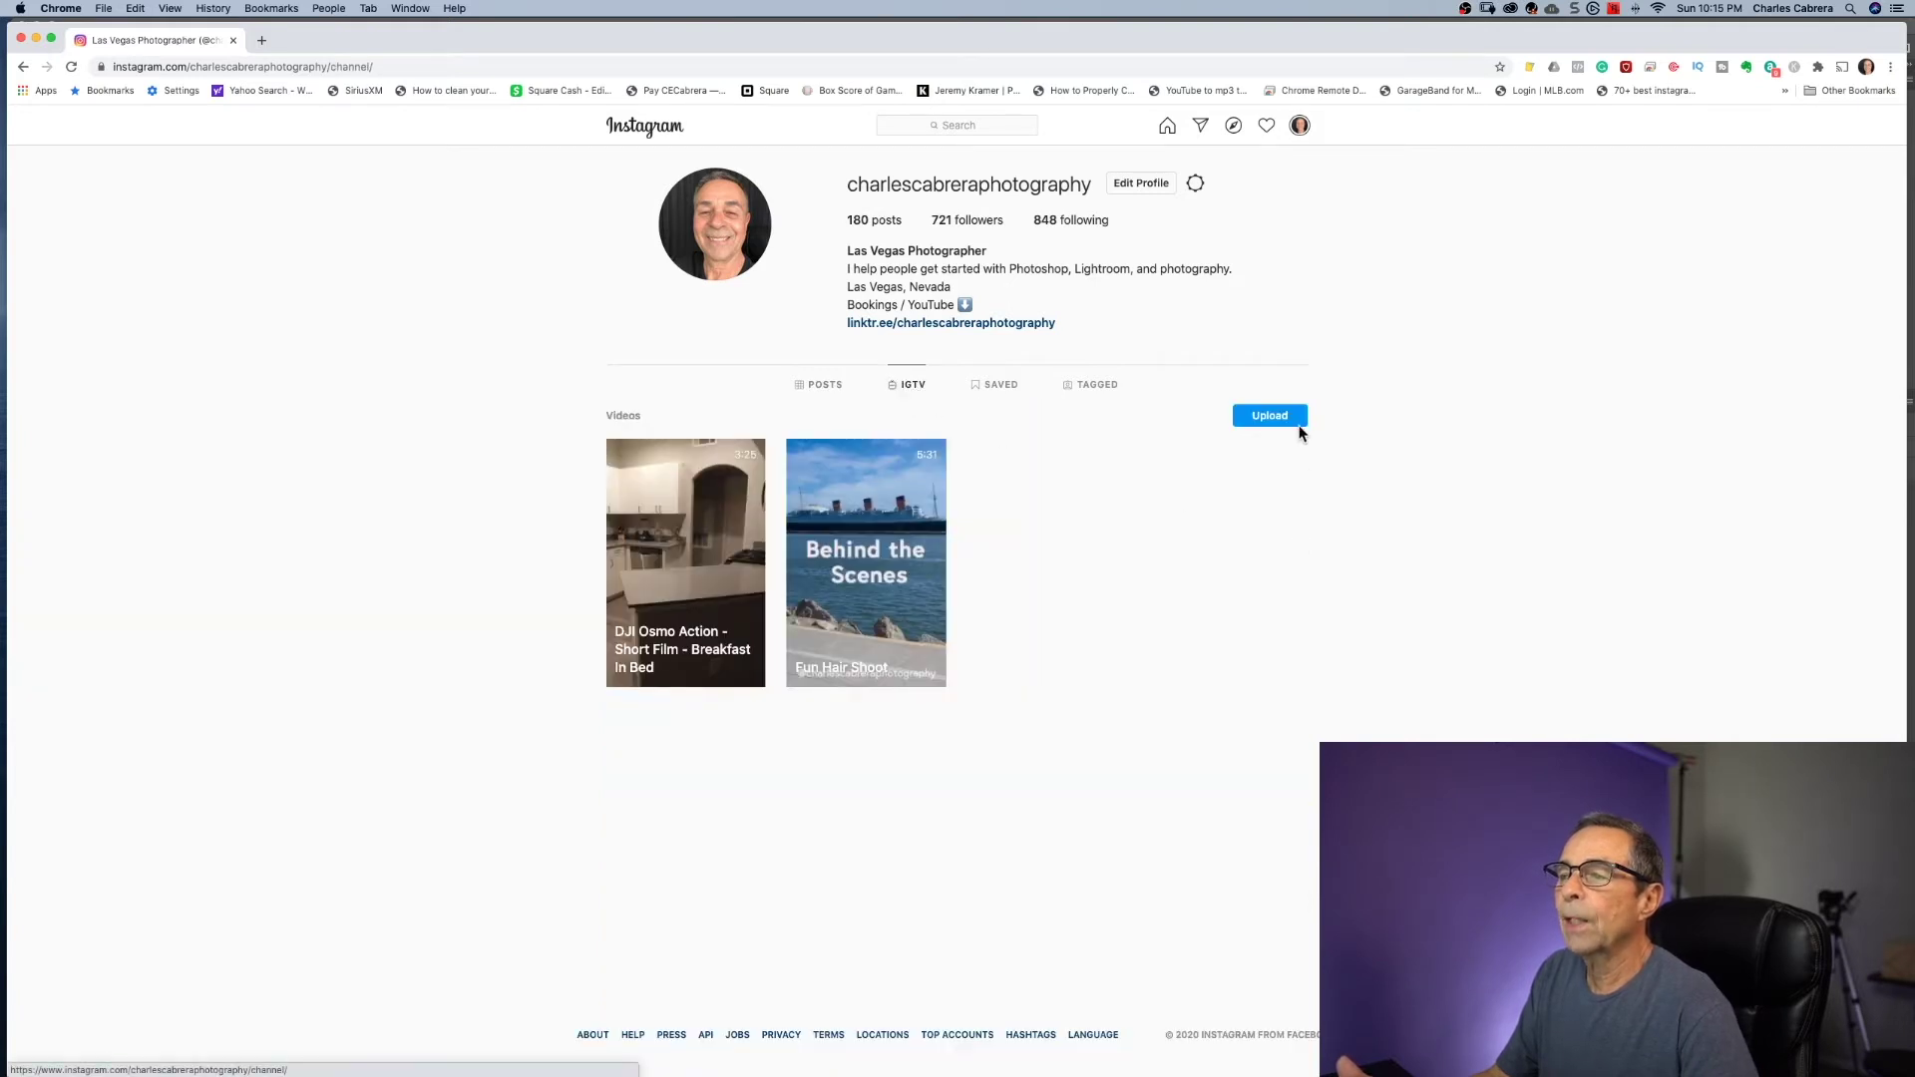
pyautogui.click(1270, 415)
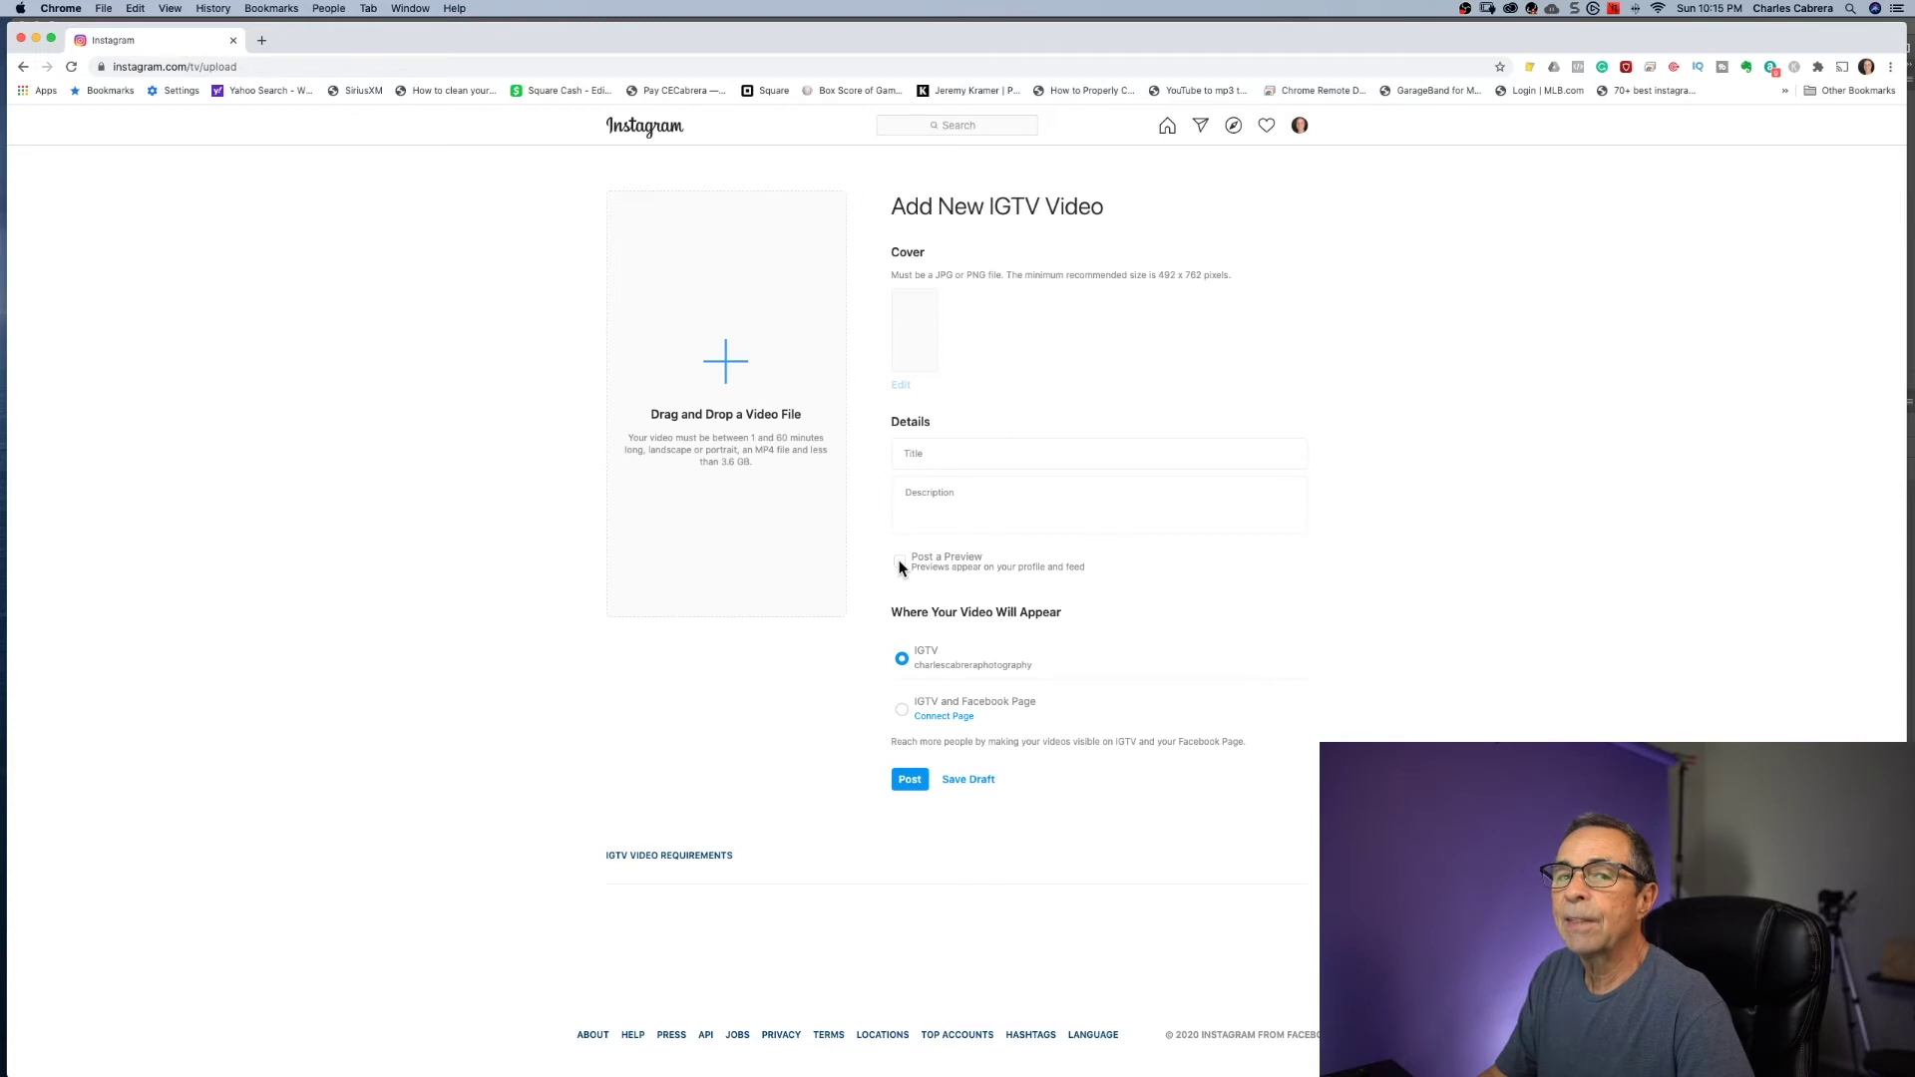
# - Back in Photoshop, open clippingmaskdemodoneIGTV.jpg
pyautogui.moveTo(1175, 1066)
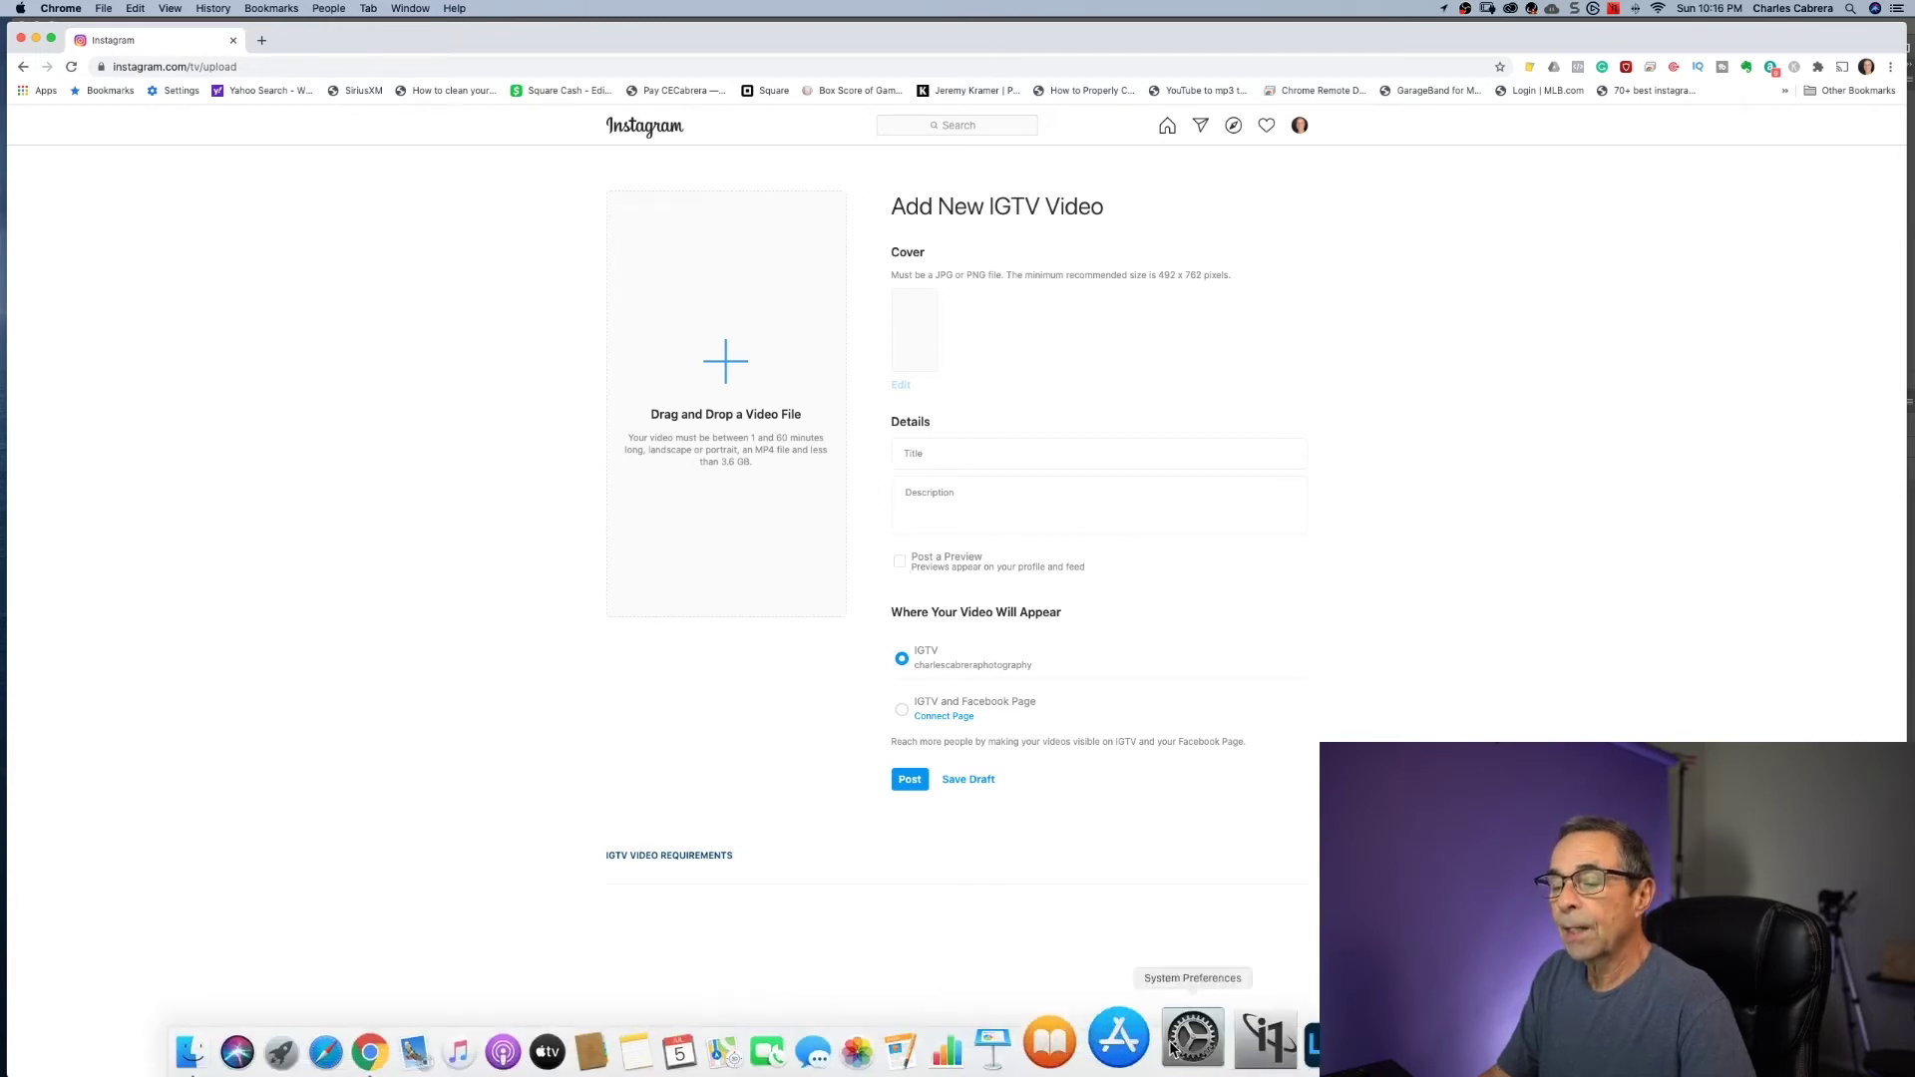
pyautogui.click(1307, 1048)
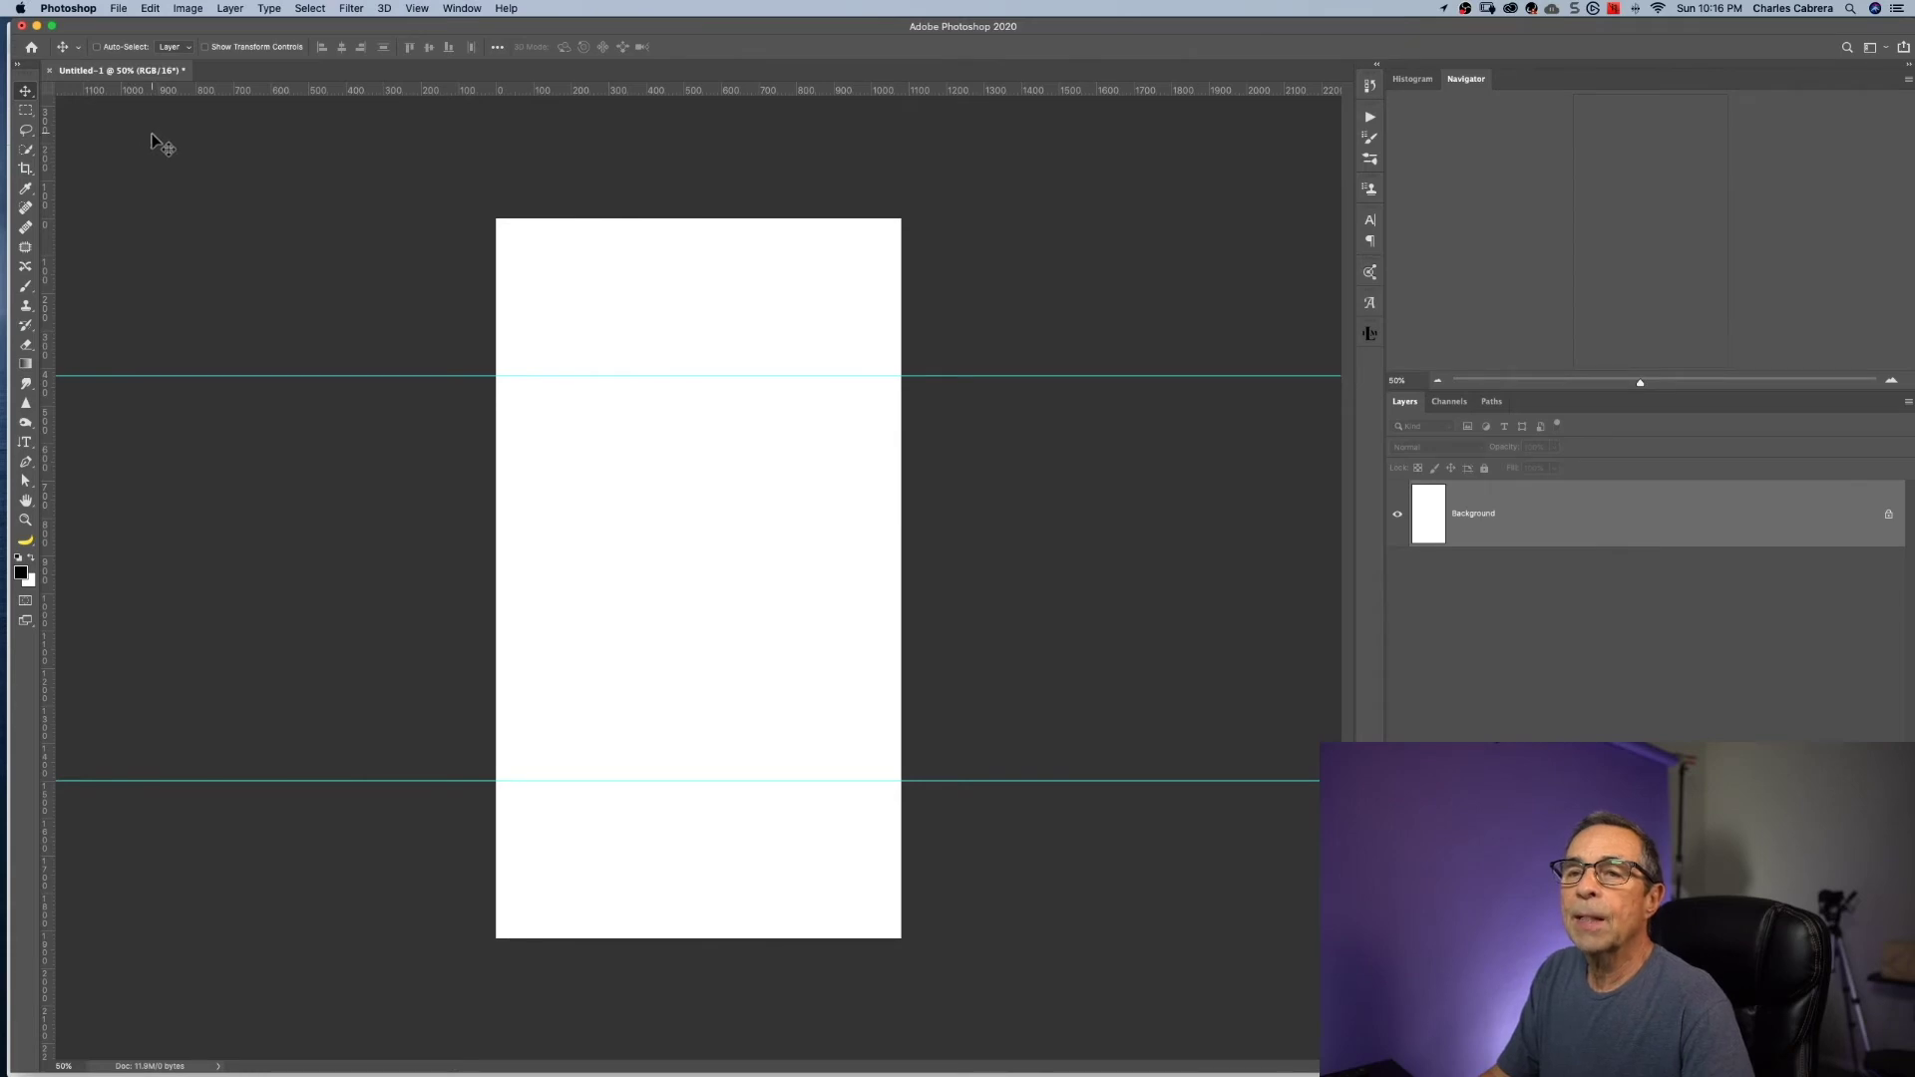
pyautogui.click(118, 8)
pyautogui.click(128, 42)
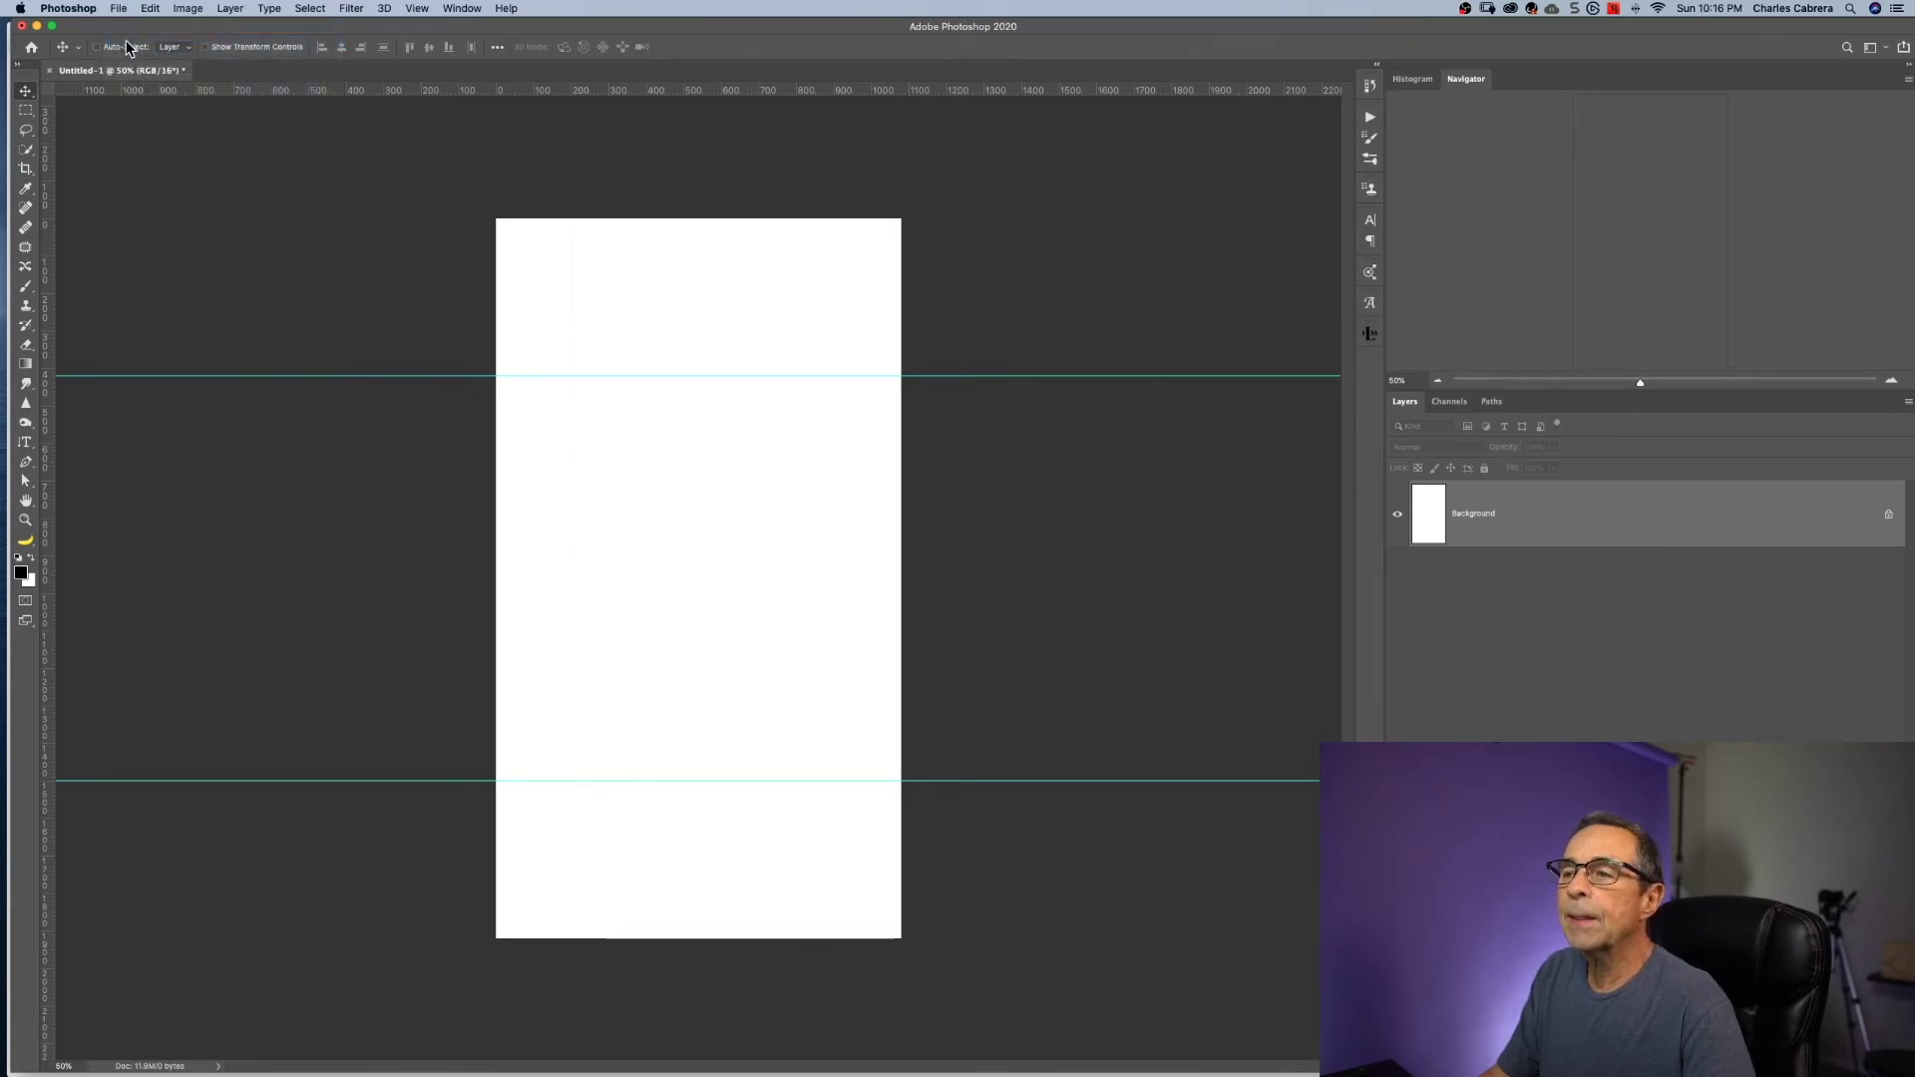
pyautogui.doubleClick(818, 310)
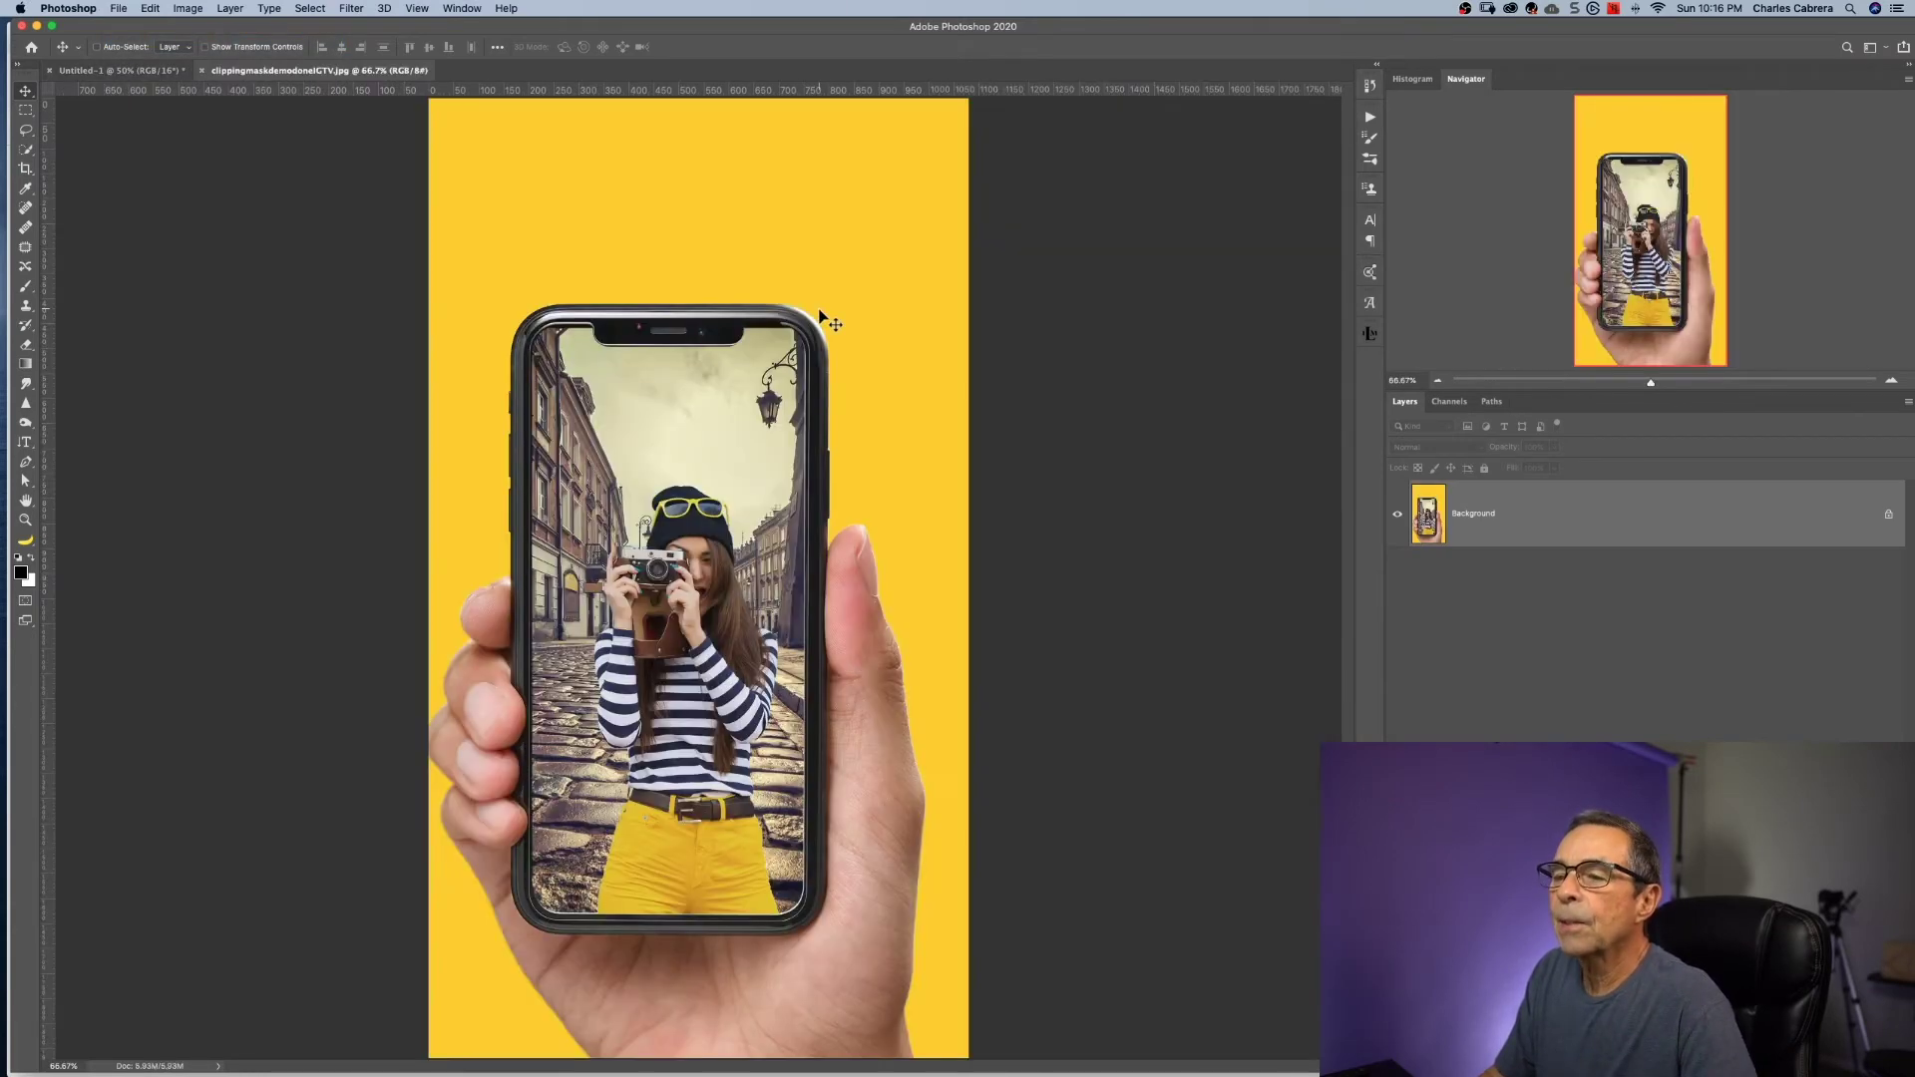
# - Drag the phone image into Untitled-1 as a new layer, accepting the bit-depth alert
pyautogui.moveTo(620, 235); pyautogui.dragTo(159, 95)
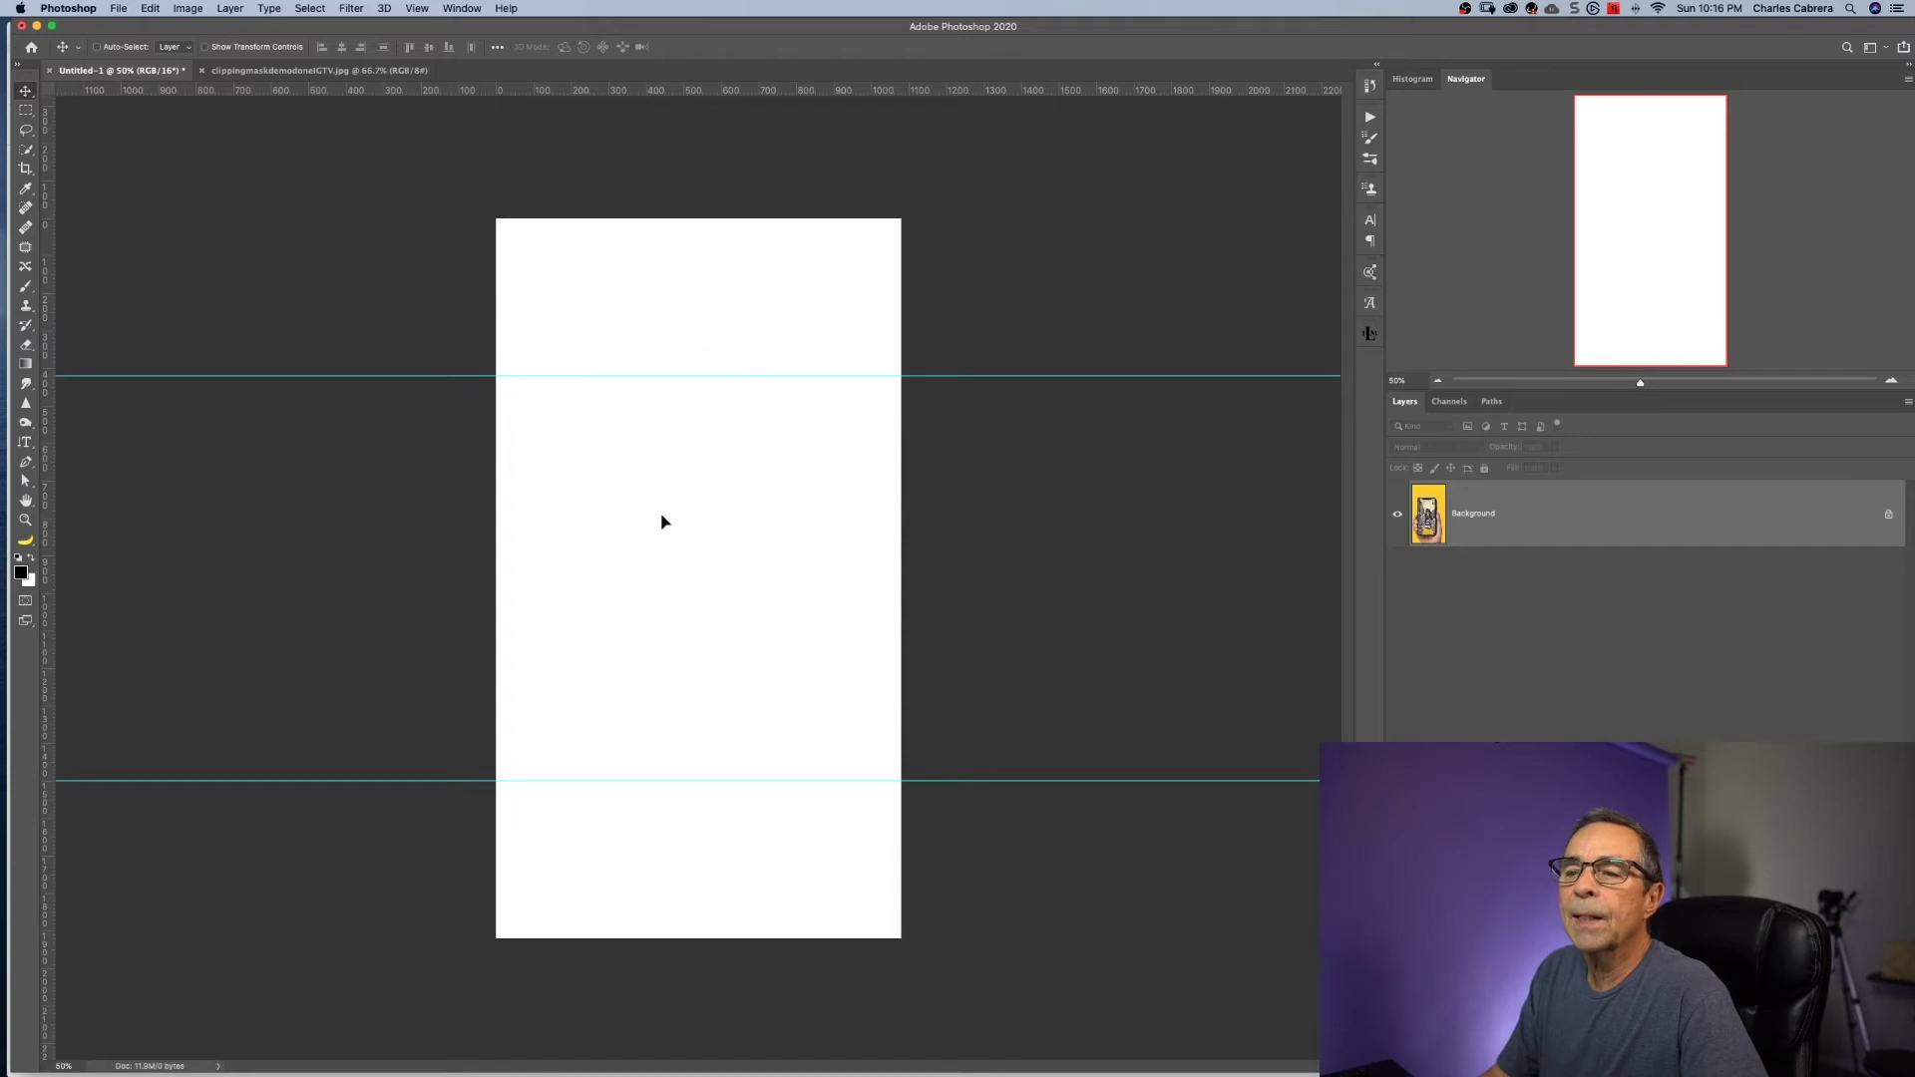
pyautogui.moveTo(664, 521); pyautogui.dragTo(664, 522)
pyautogui.click(1021, 368)
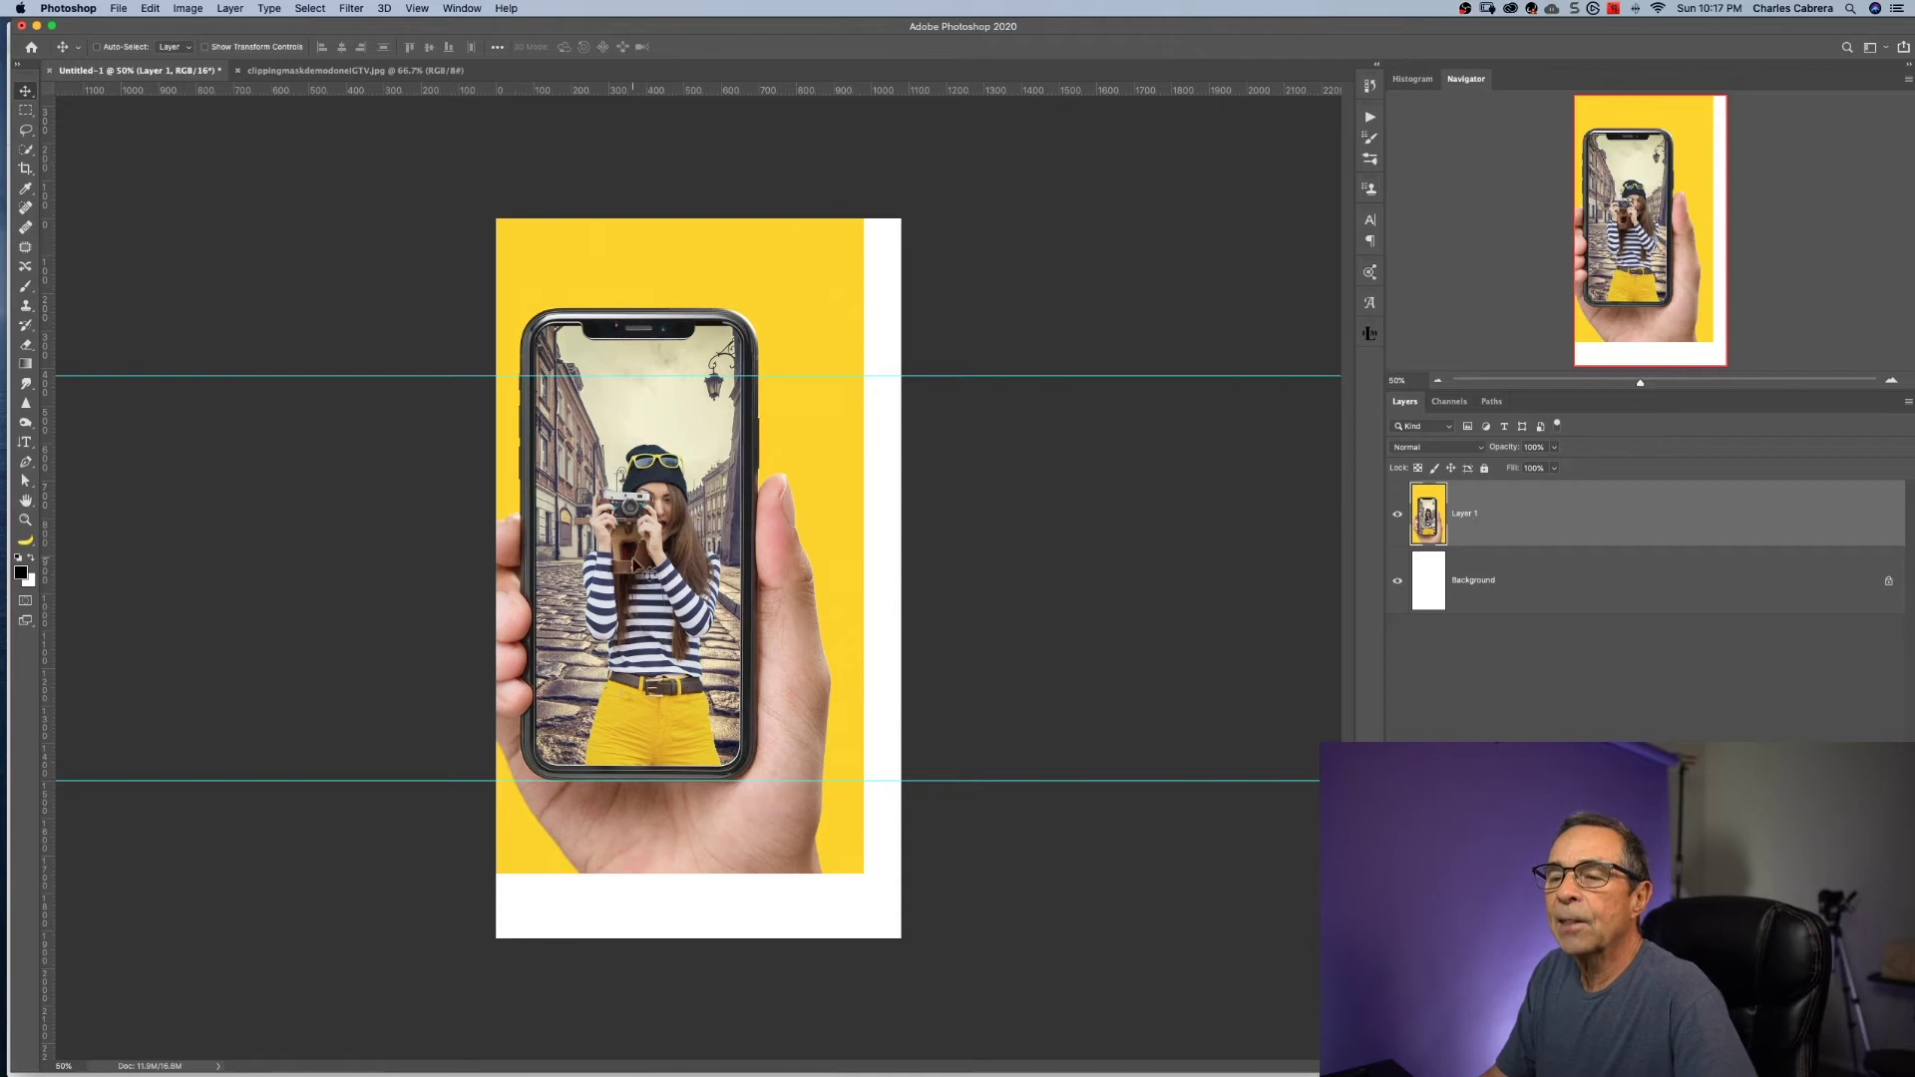
# - Scale Layer 1 proportionally to about 115% and reposition it so yellow covers every edge
pyautogui.moveTo(663, 477); pyautogui.dragTo(701, 518)
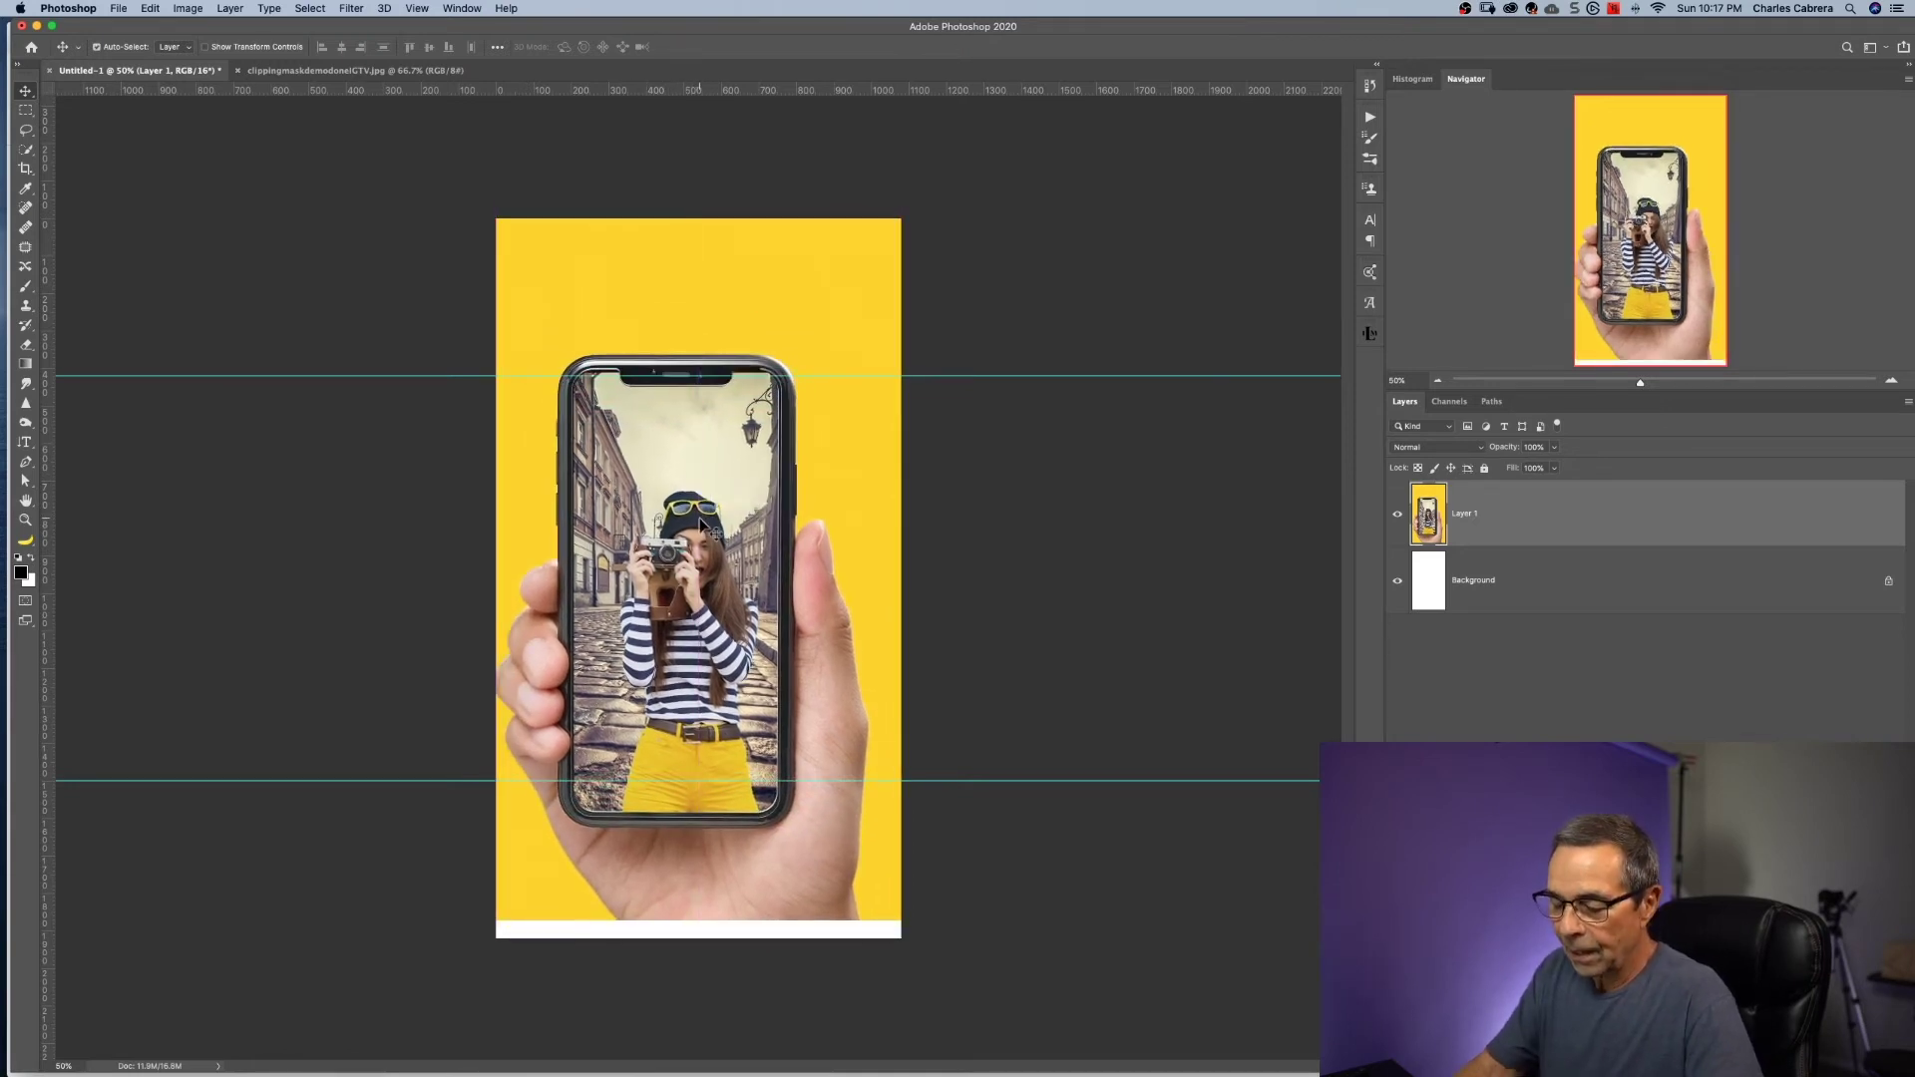
pyautogui.press('super+t')
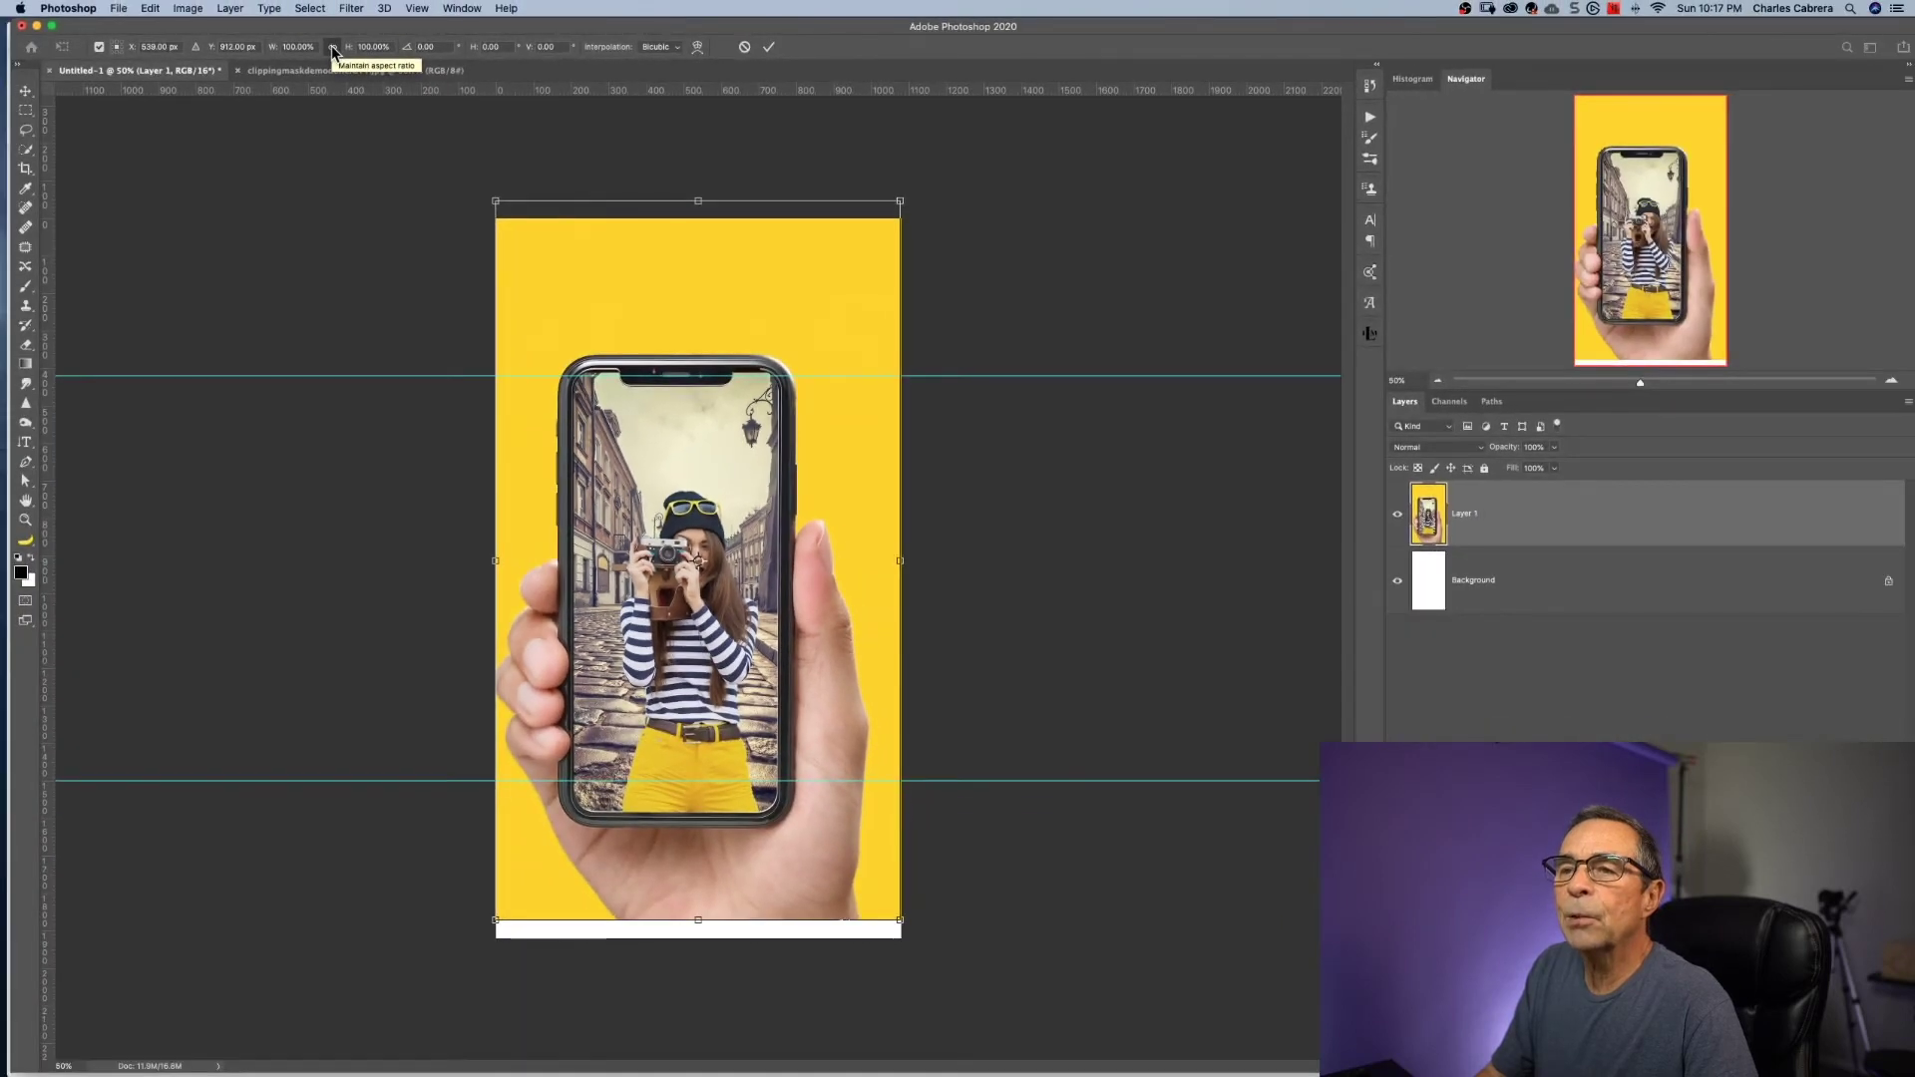
pyautogui.click(332, 47)
pyautogui.moveTo(492, 199)
pyautogui.mouseDown()
pyautogui.moveTo(454, 160)
pyautogui.moveTo(462, 188)
pyautogui.mouseUp()
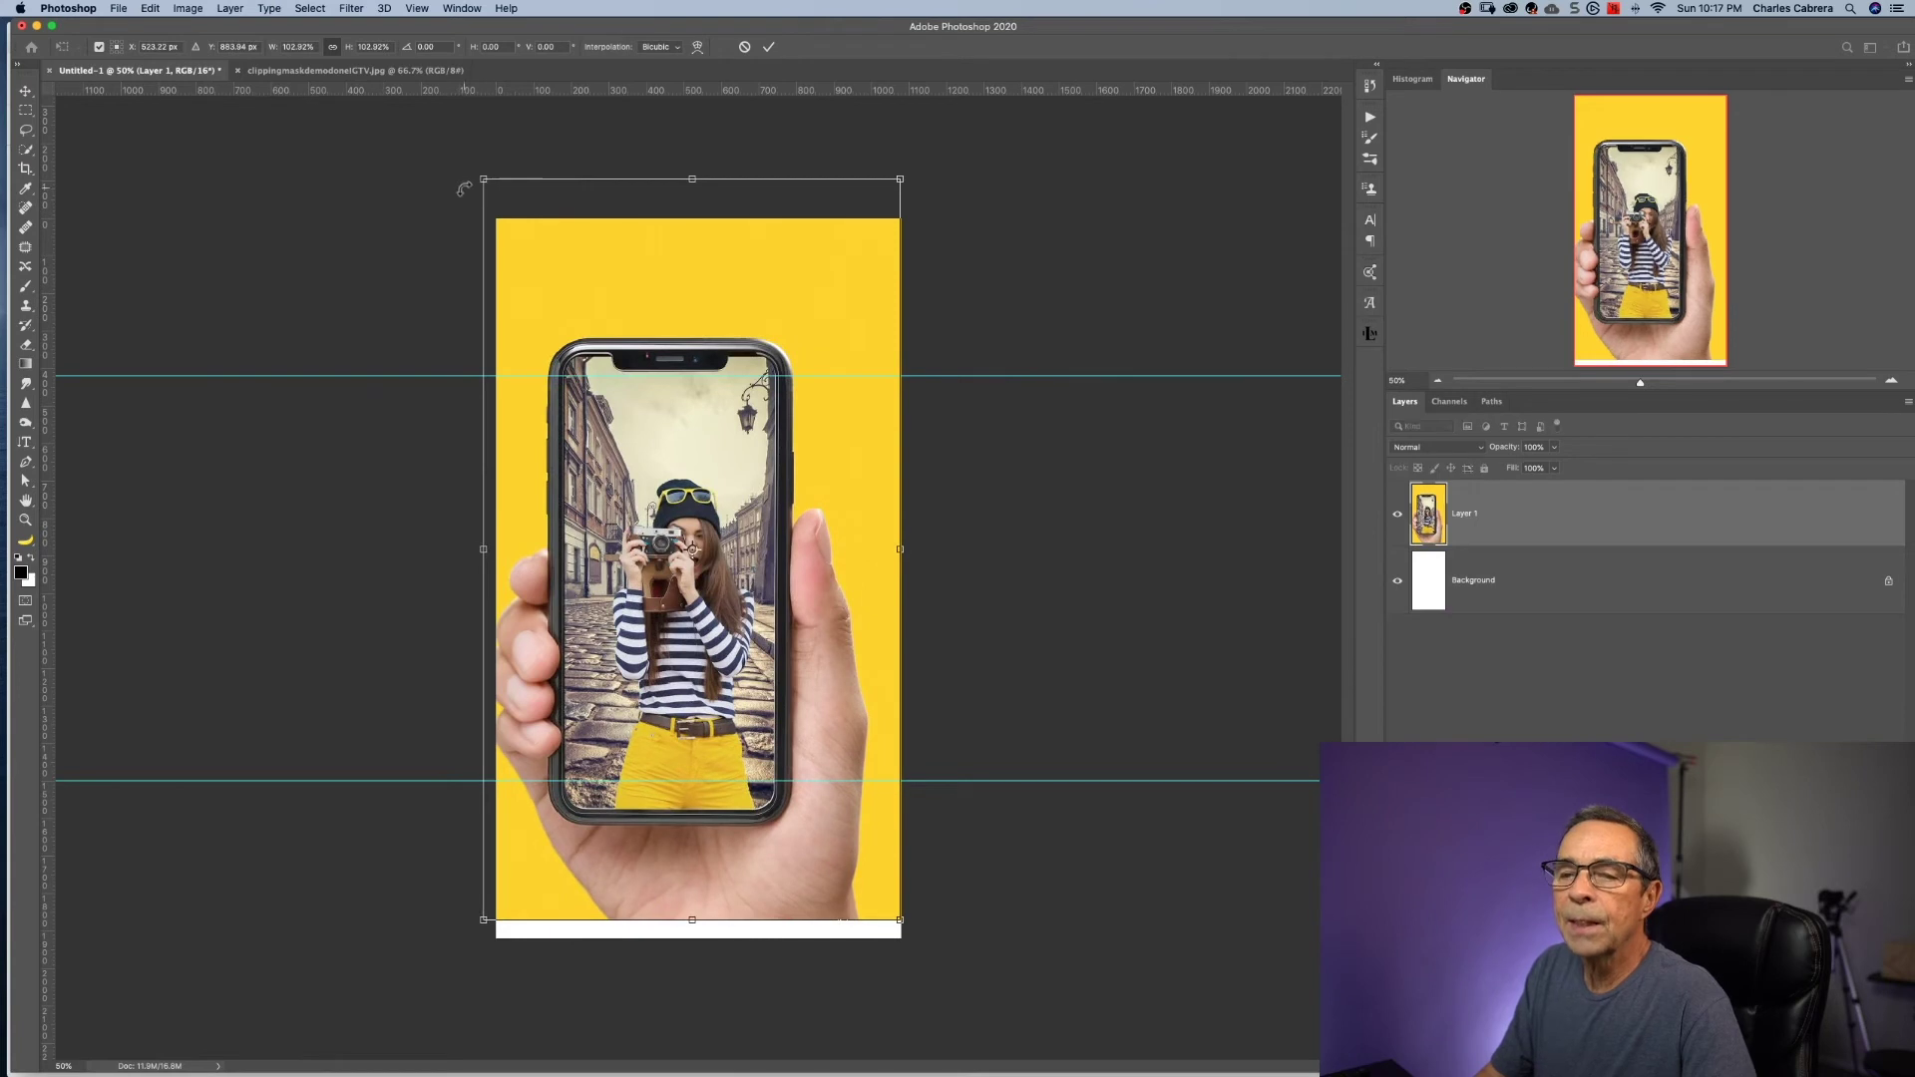
pyautogui.moveTo(900, 920); pyautogui.dragTo(923, 959)
pyautogui.moveTo(480, 180); pyautogui.dragTo(471, 159)
pyautogui.moveTo(675, 479); pyautogui.dragTo(696, 477)
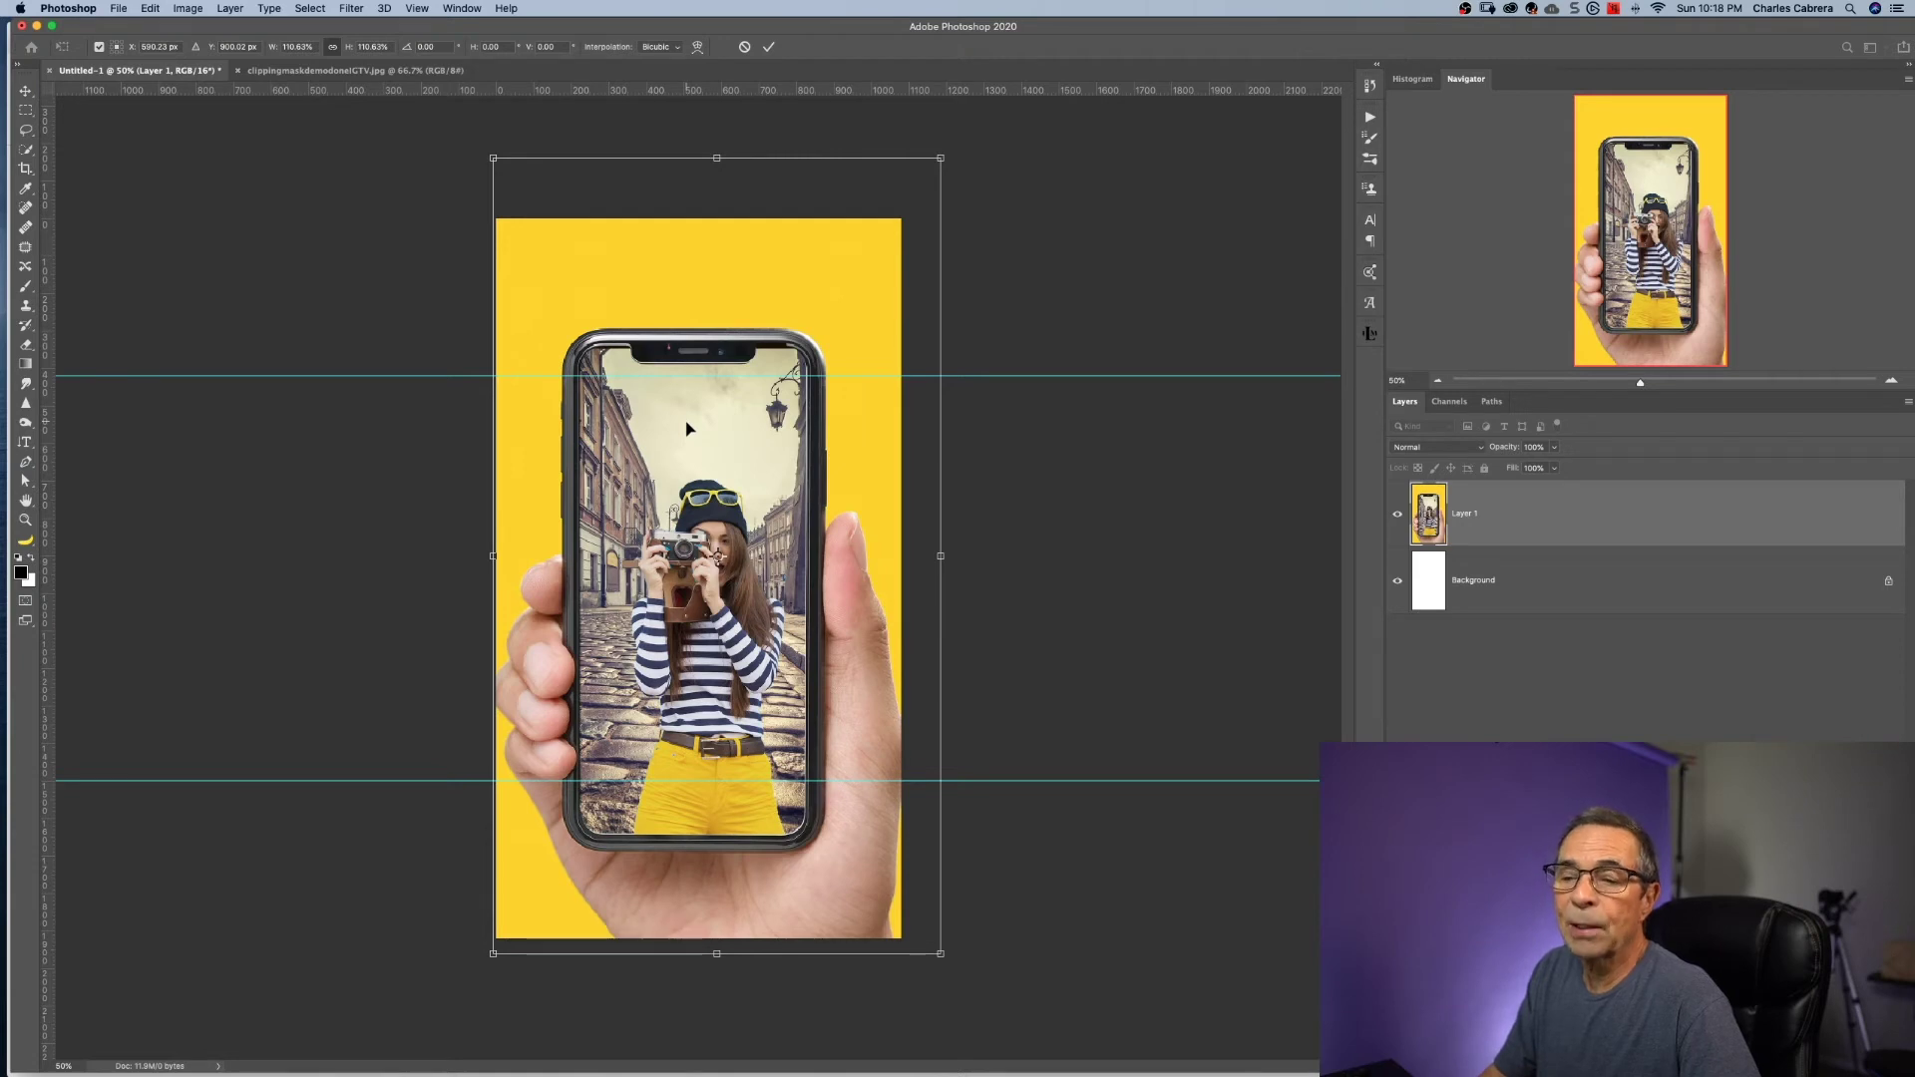
pyautogui.moveTo(939, 556); pyautogui.dragTo(949, 556)
pyautogui.moveTo(706, 532); pyautogui.dragTo(713, 541)
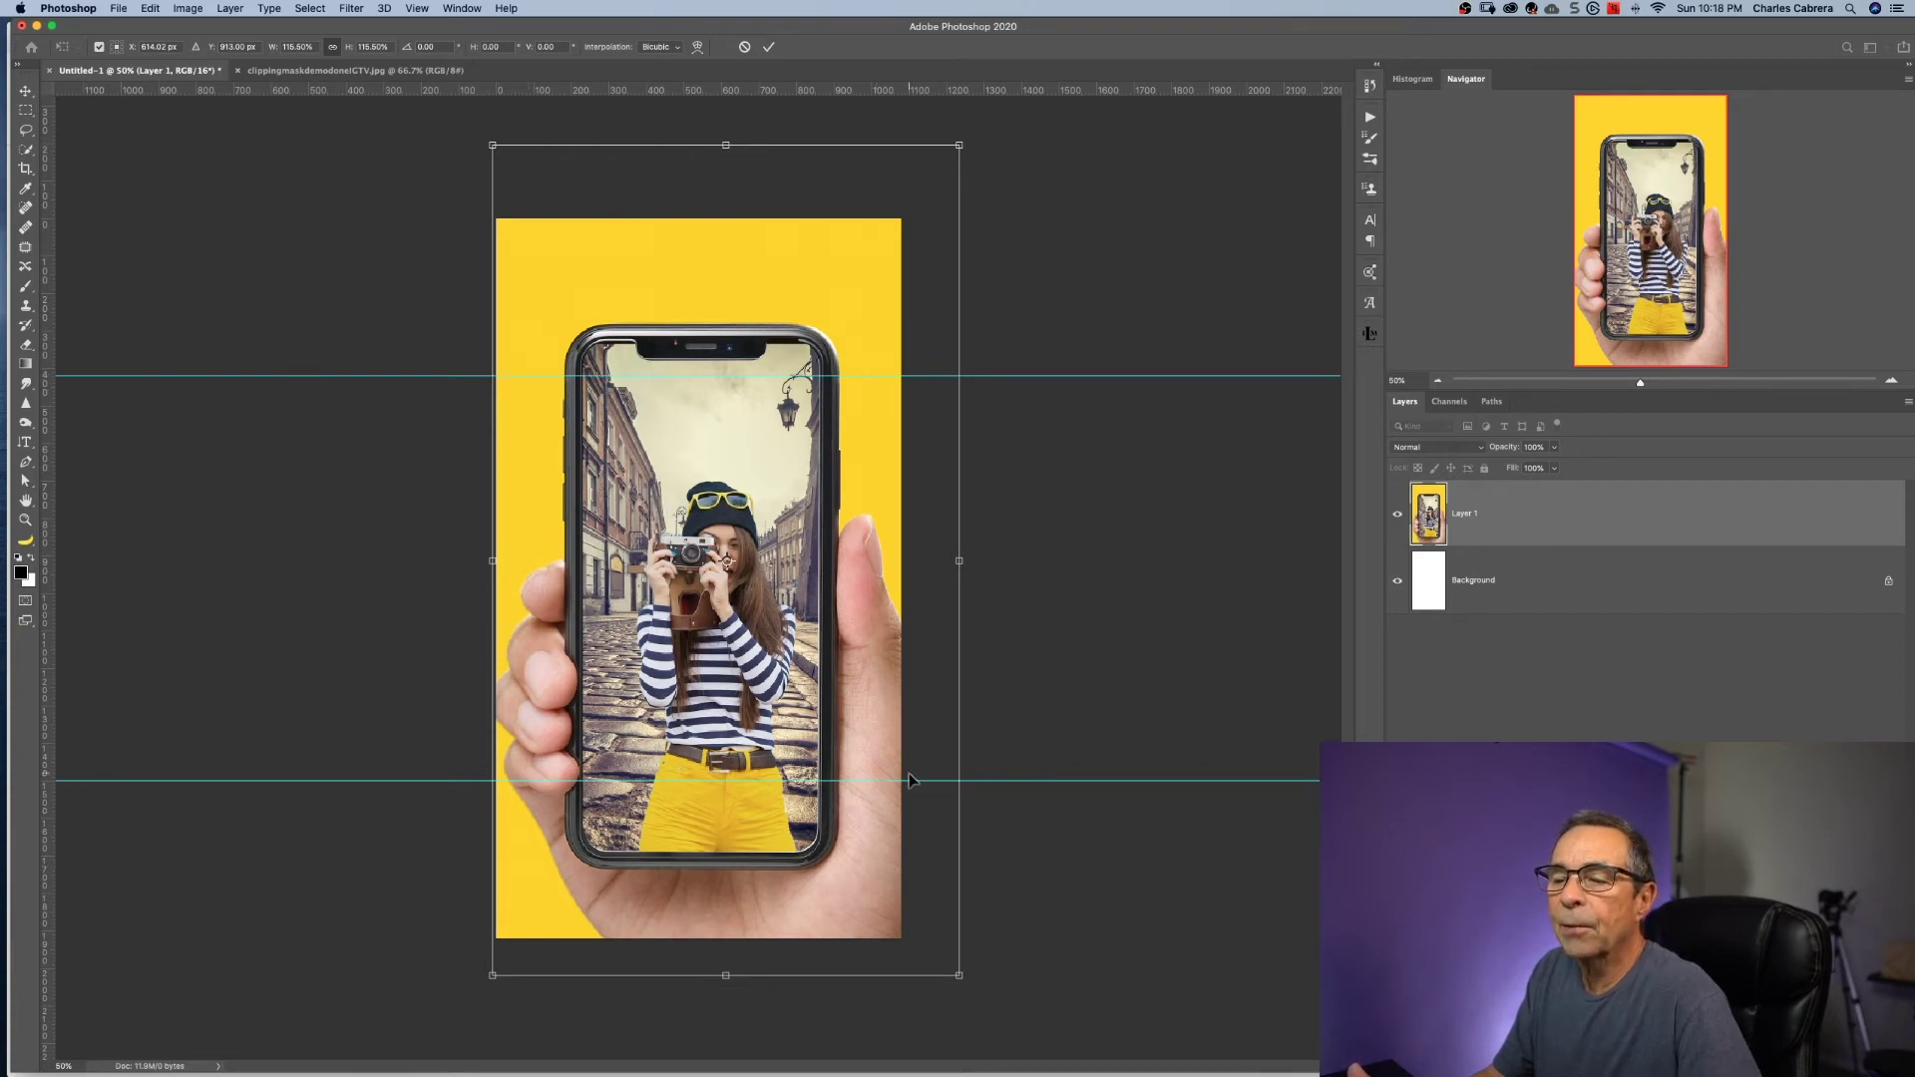
# - Commit the resize and export the cover as a JPG at 81% quality into Downloads
pyautogui.click(768, 47)
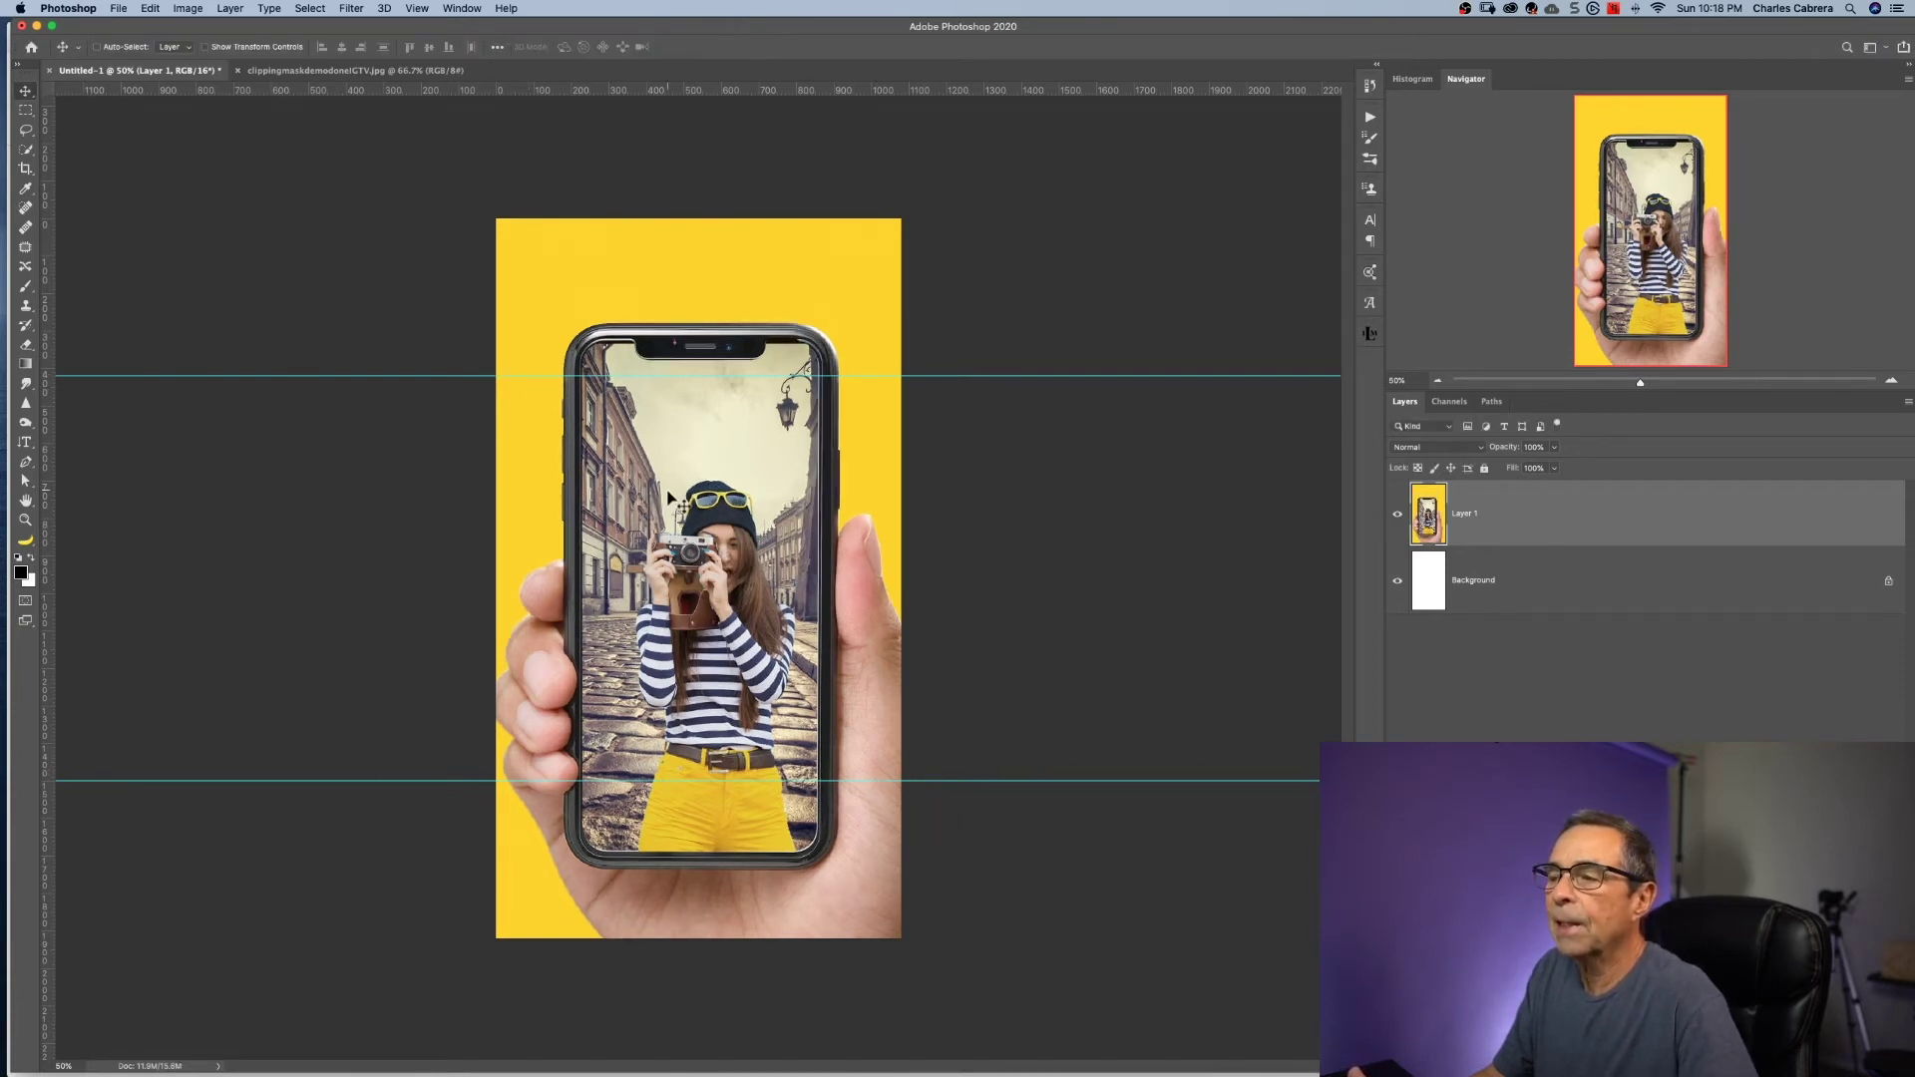
pyautogui.click(118, 8)
pyautogui.moveTo(148, 220)
pyautogui.click(385, 229)
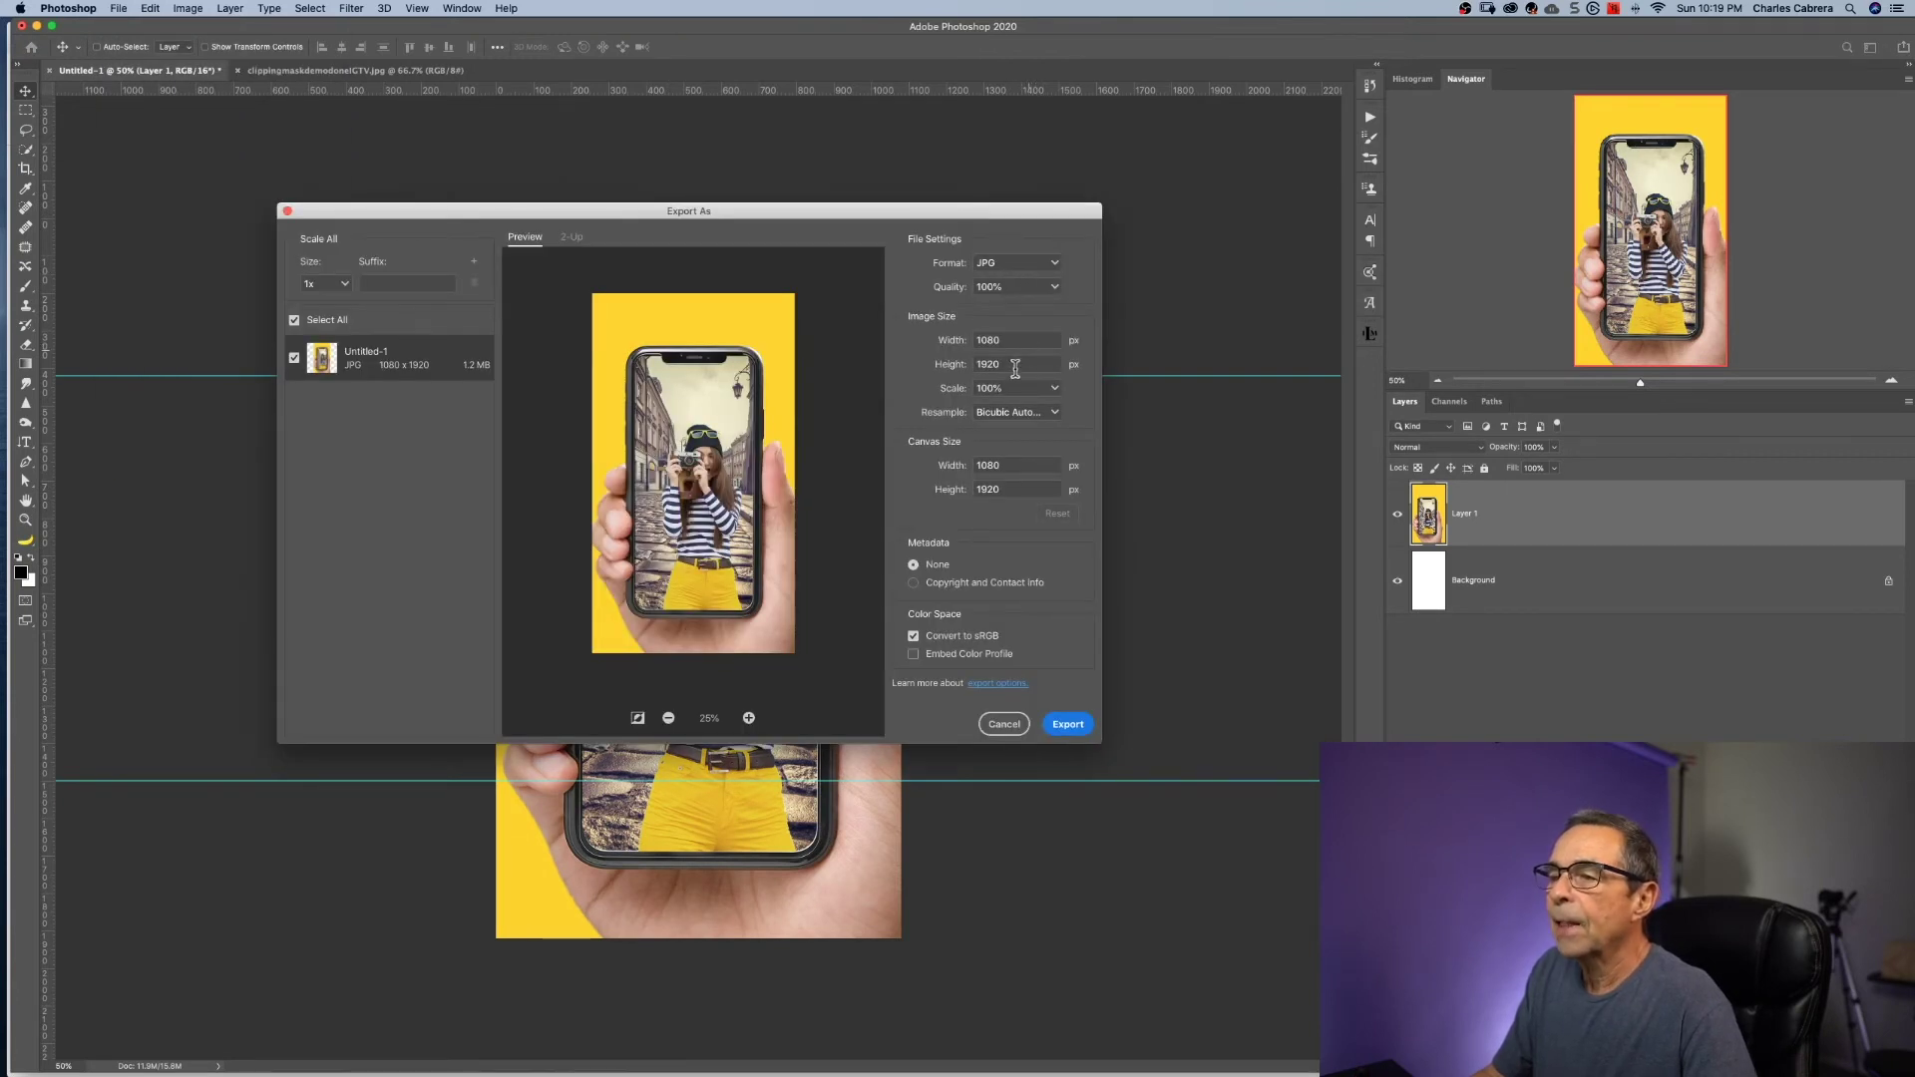
pyautogui.click(1054, 288)
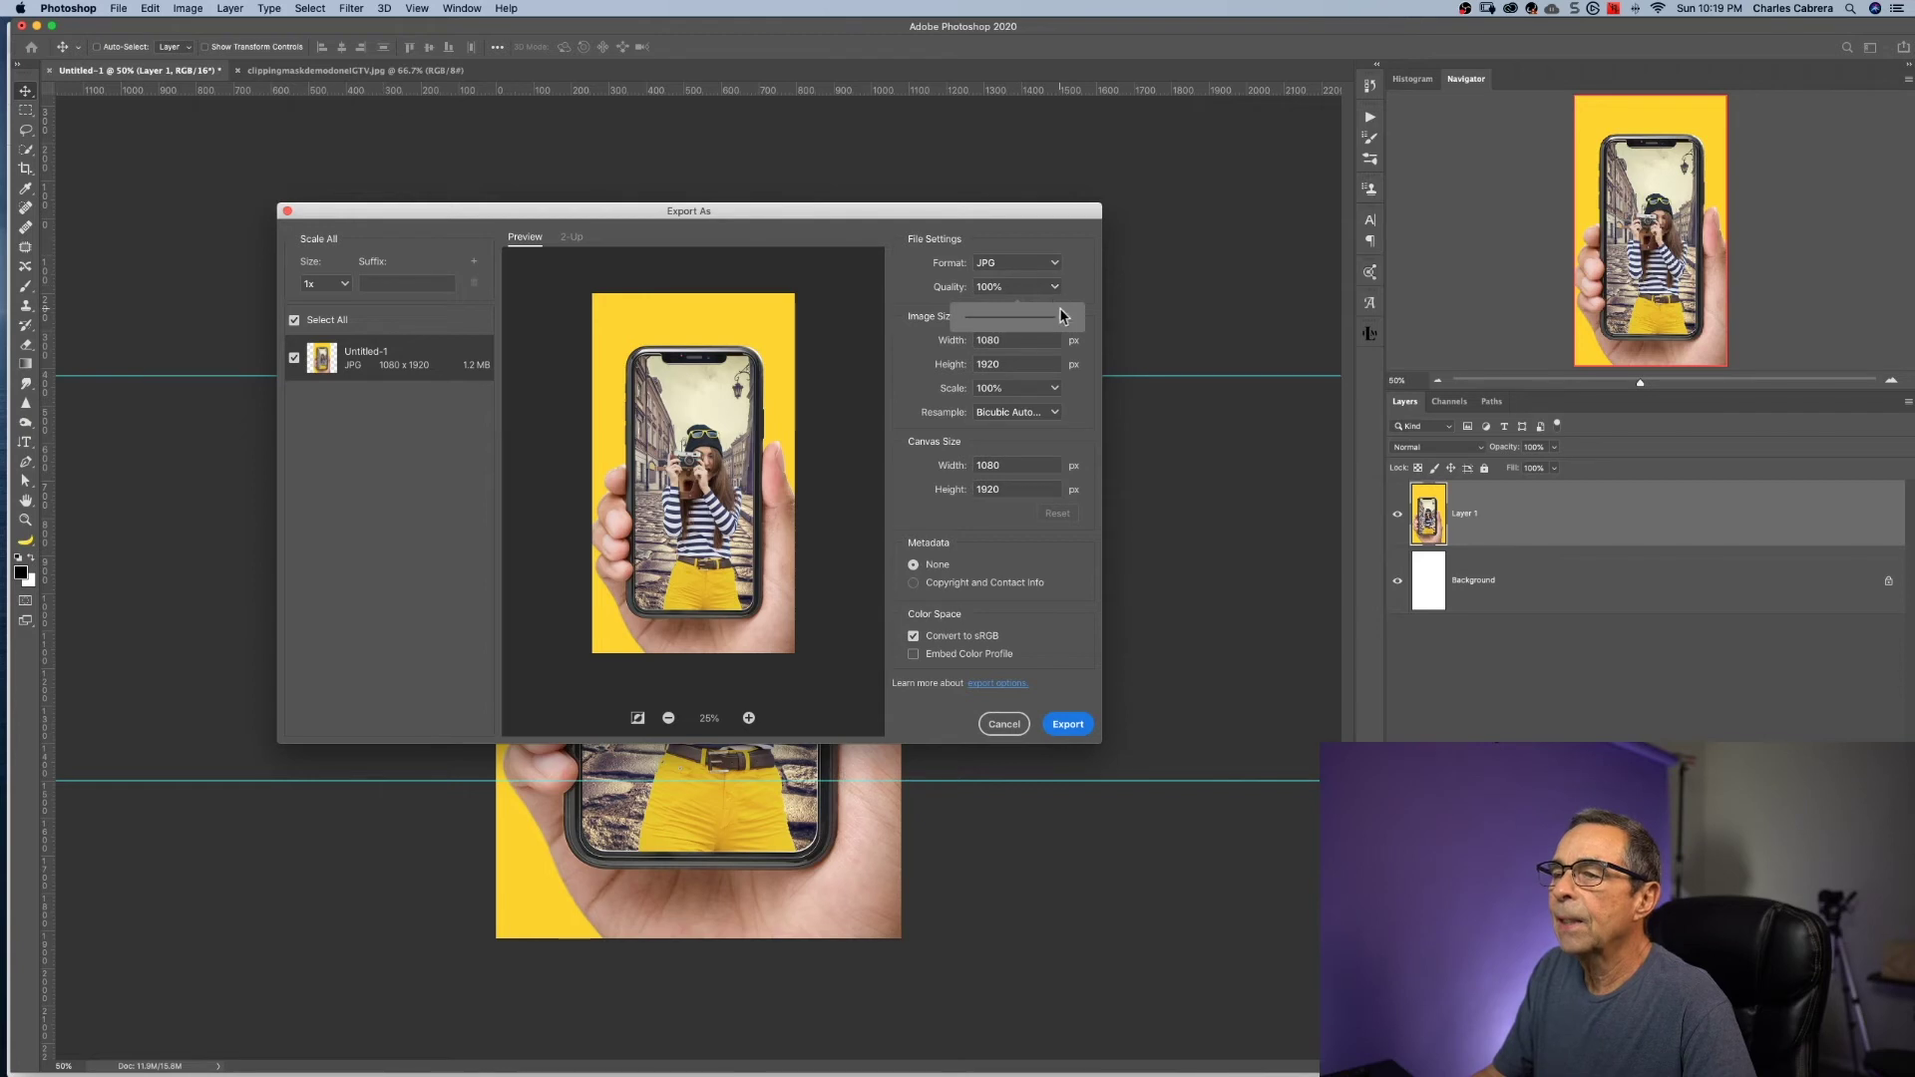
pyautogui.moveTo(1060, 315); pyautogui.dragTo(1046, 317)
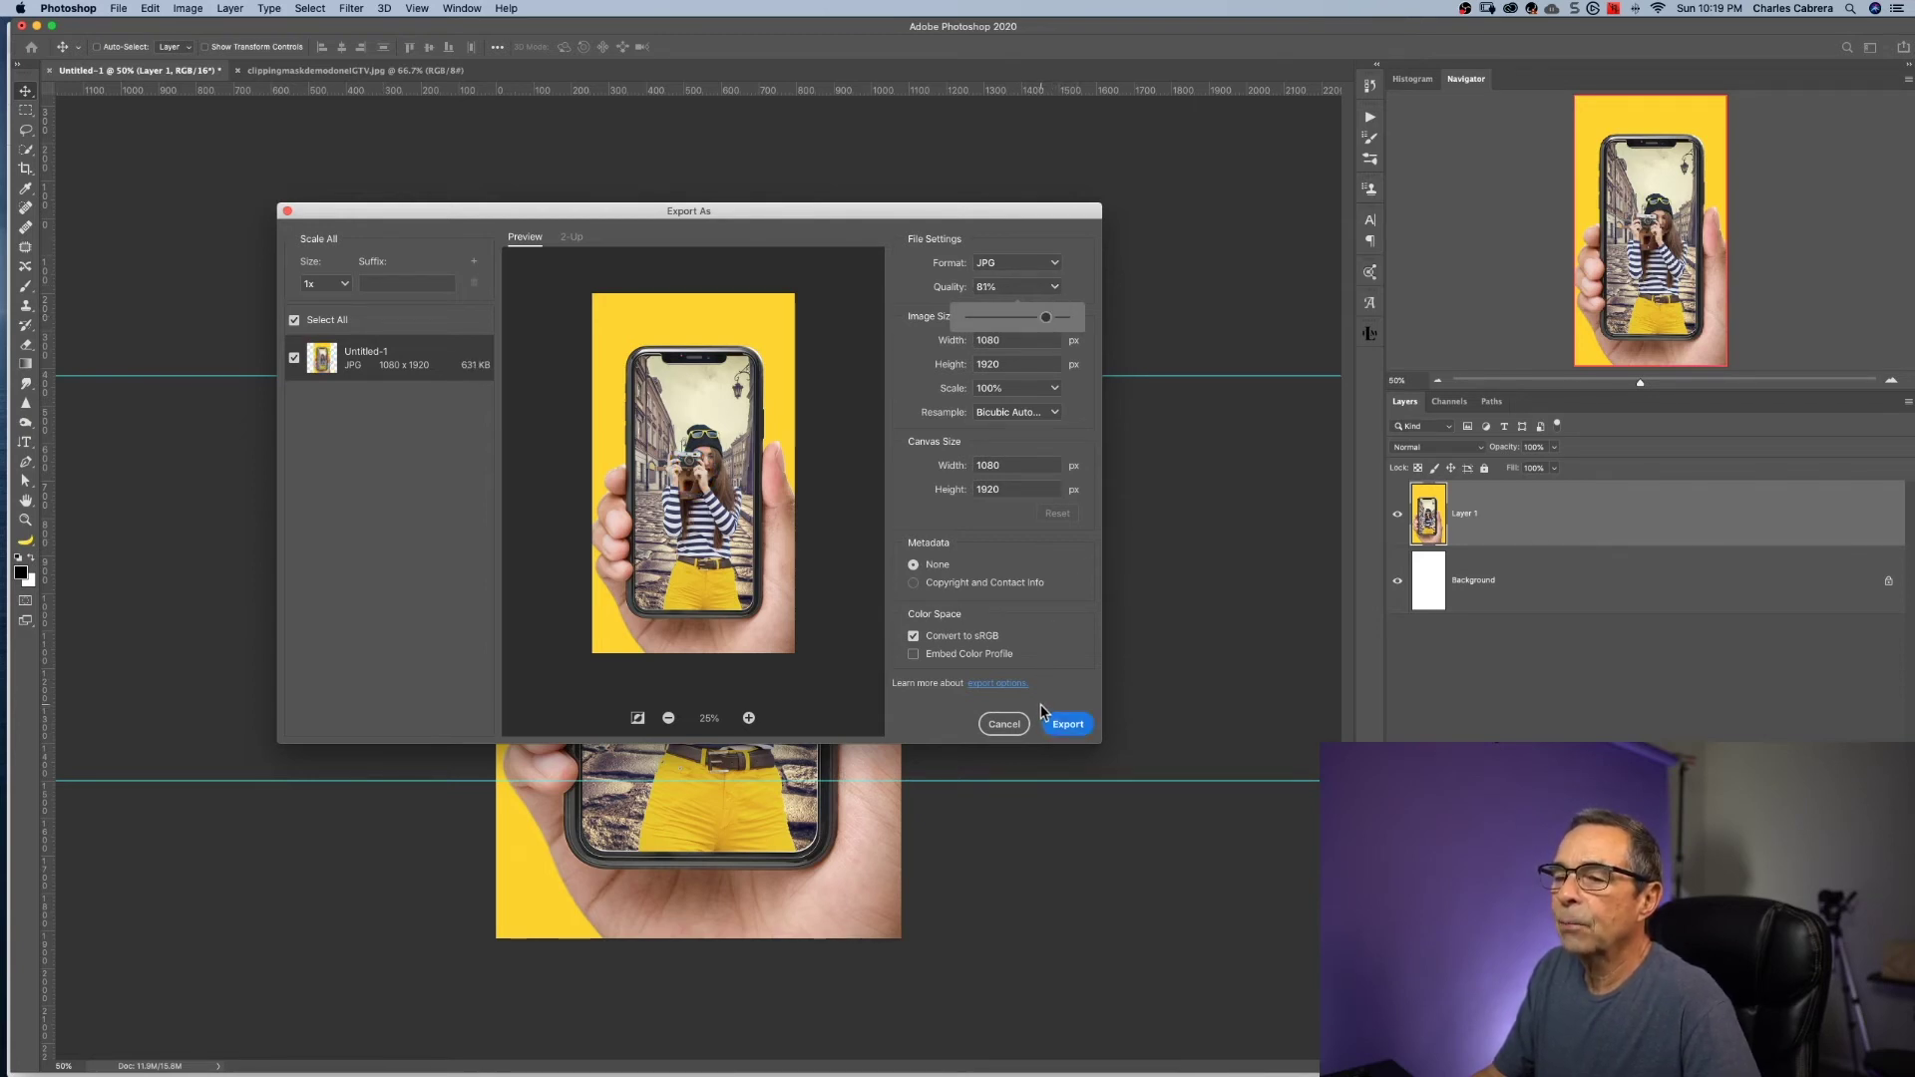
pyautogui.click(1066, 725)
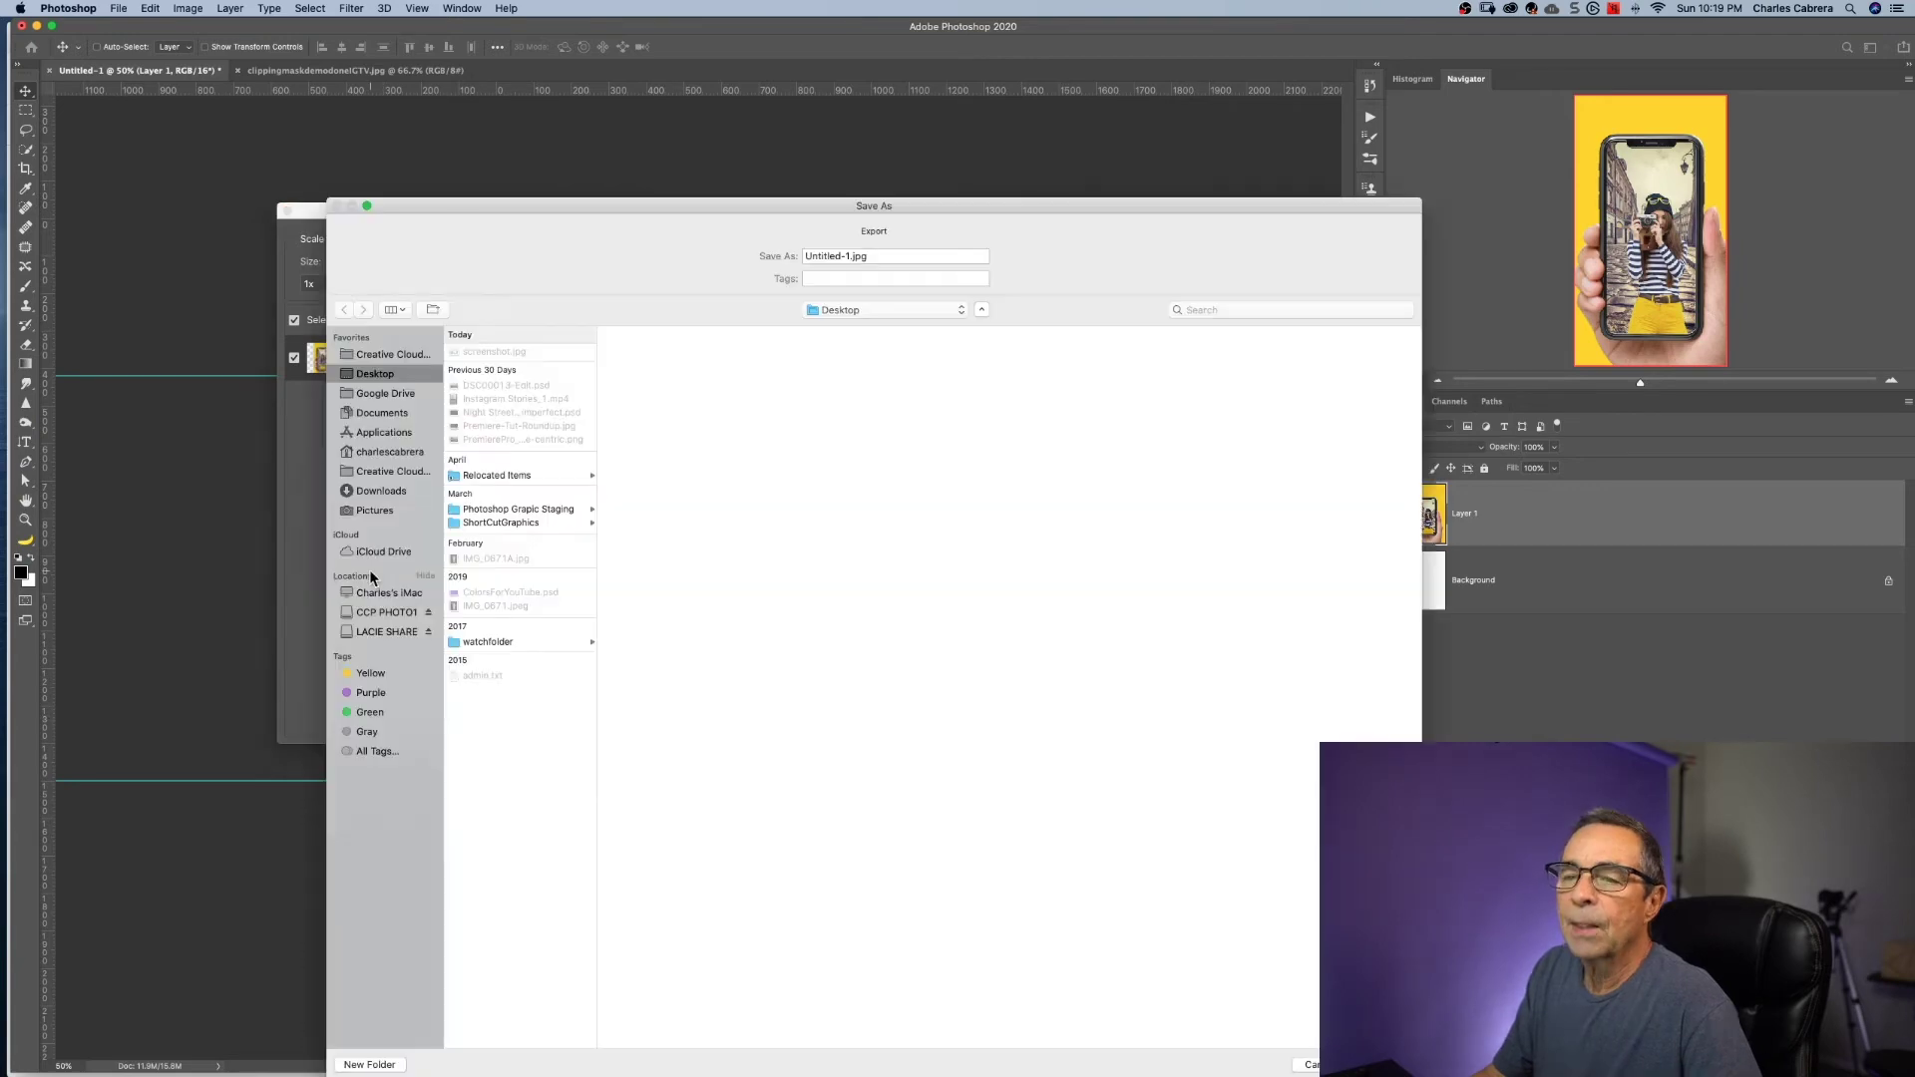
pyautogui.click(381, 491)
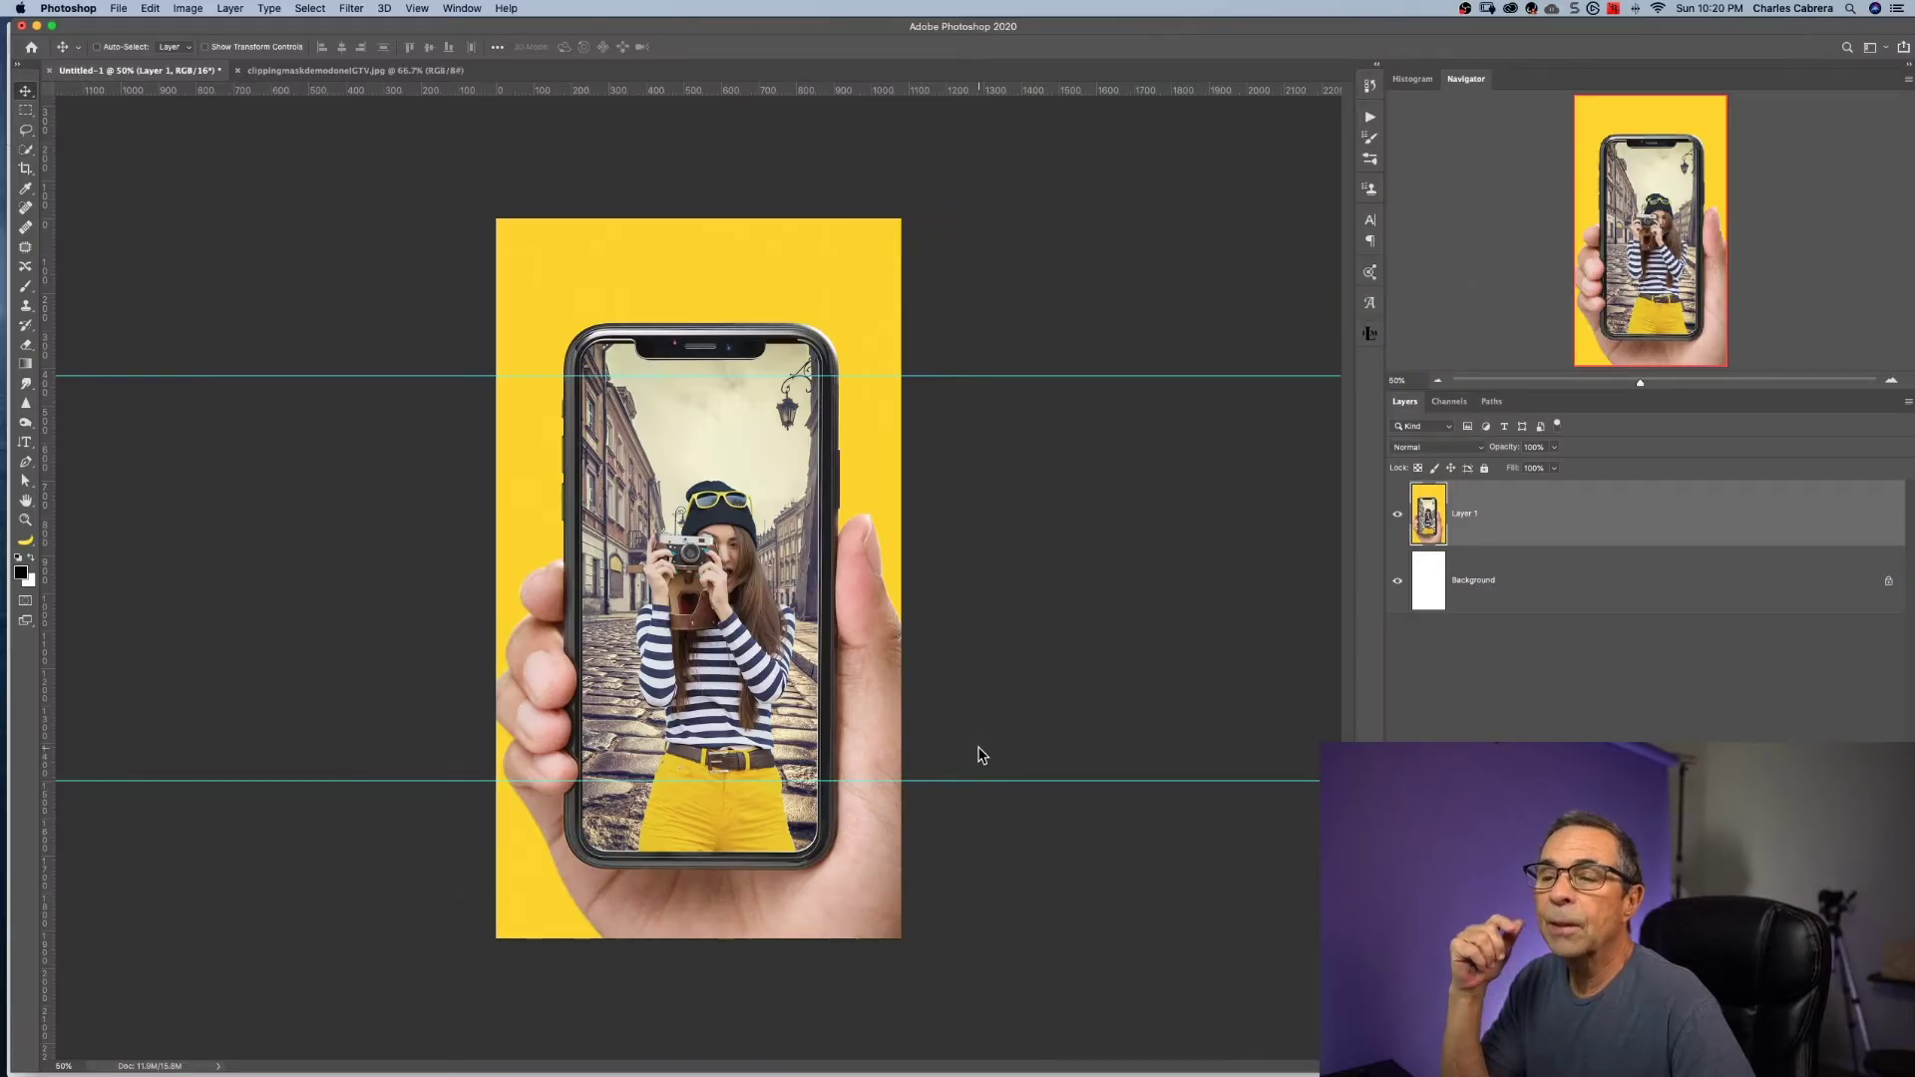
# - Open IGTV Thumbnail Template.psd and confirm its image size is 1080 × 1920 pixels
pyautogui.click(118, 8)
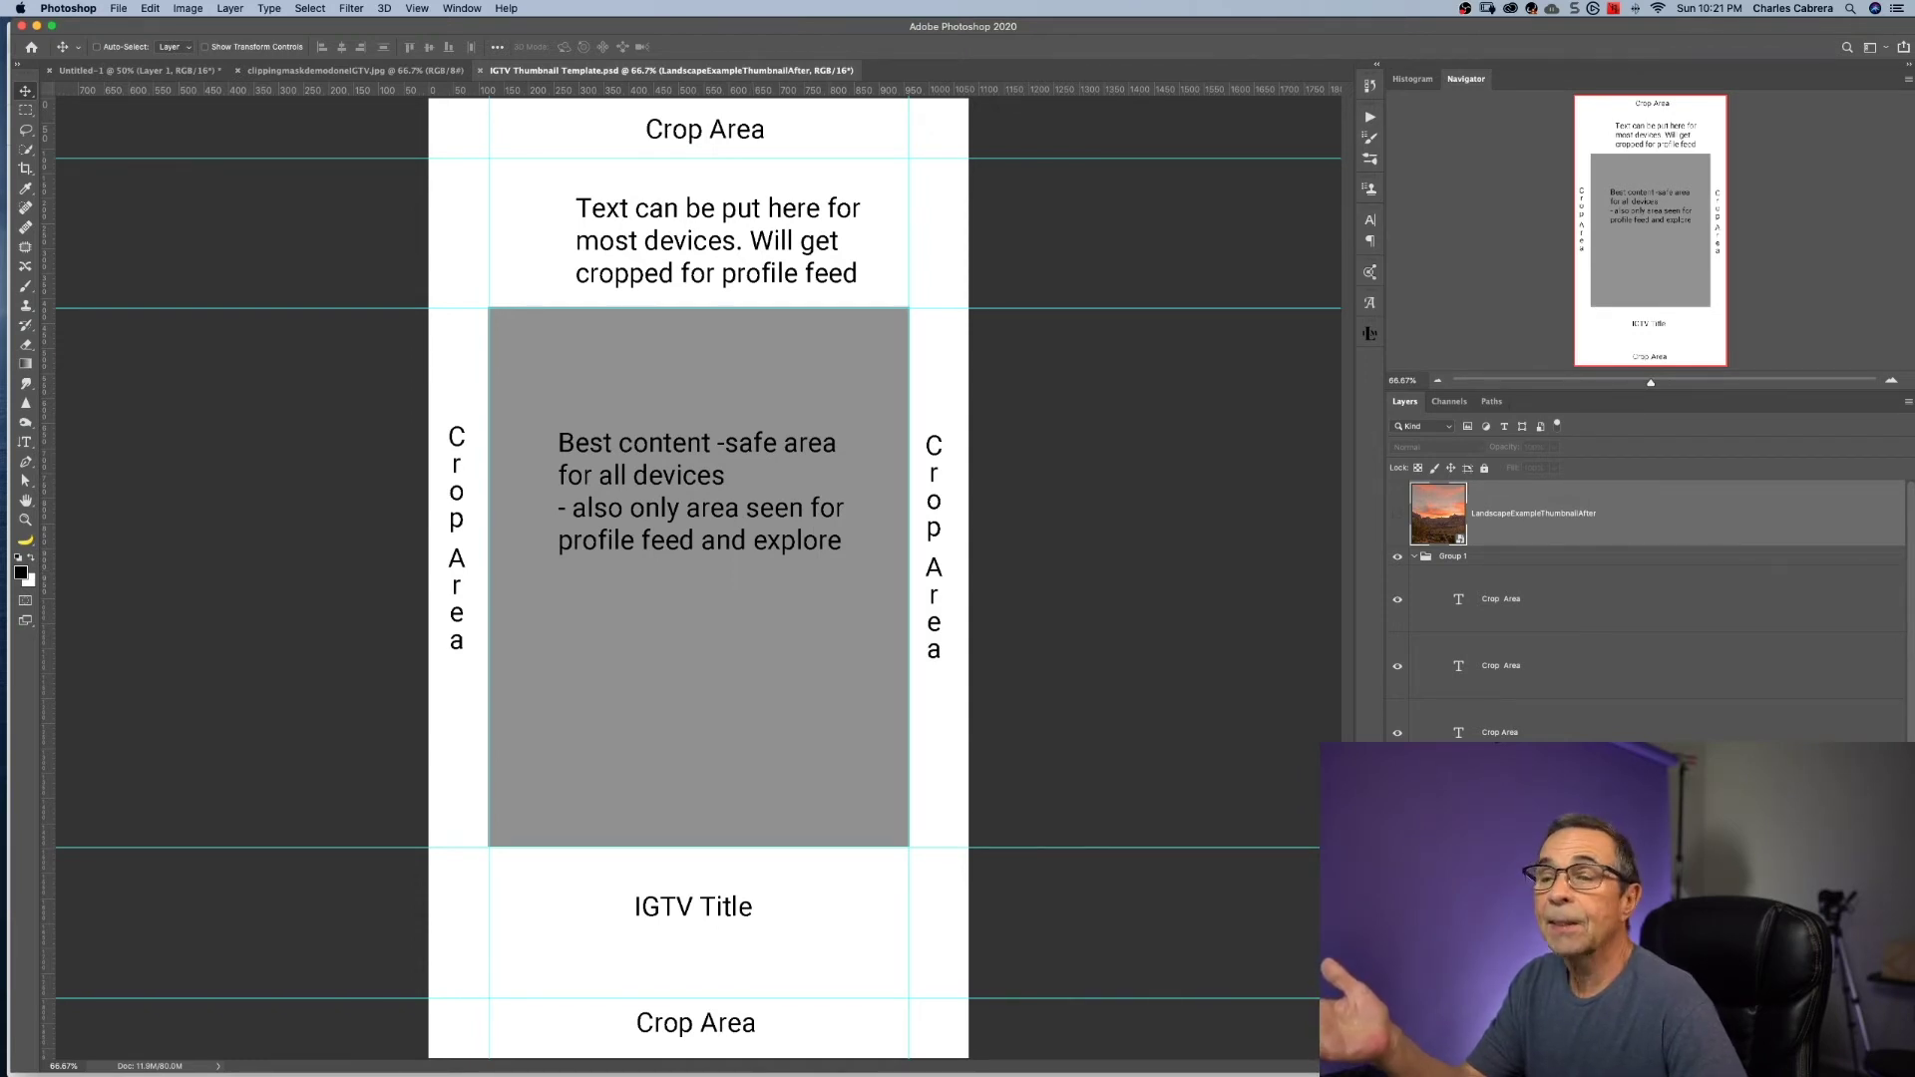
pyautogui.click(188, 8)
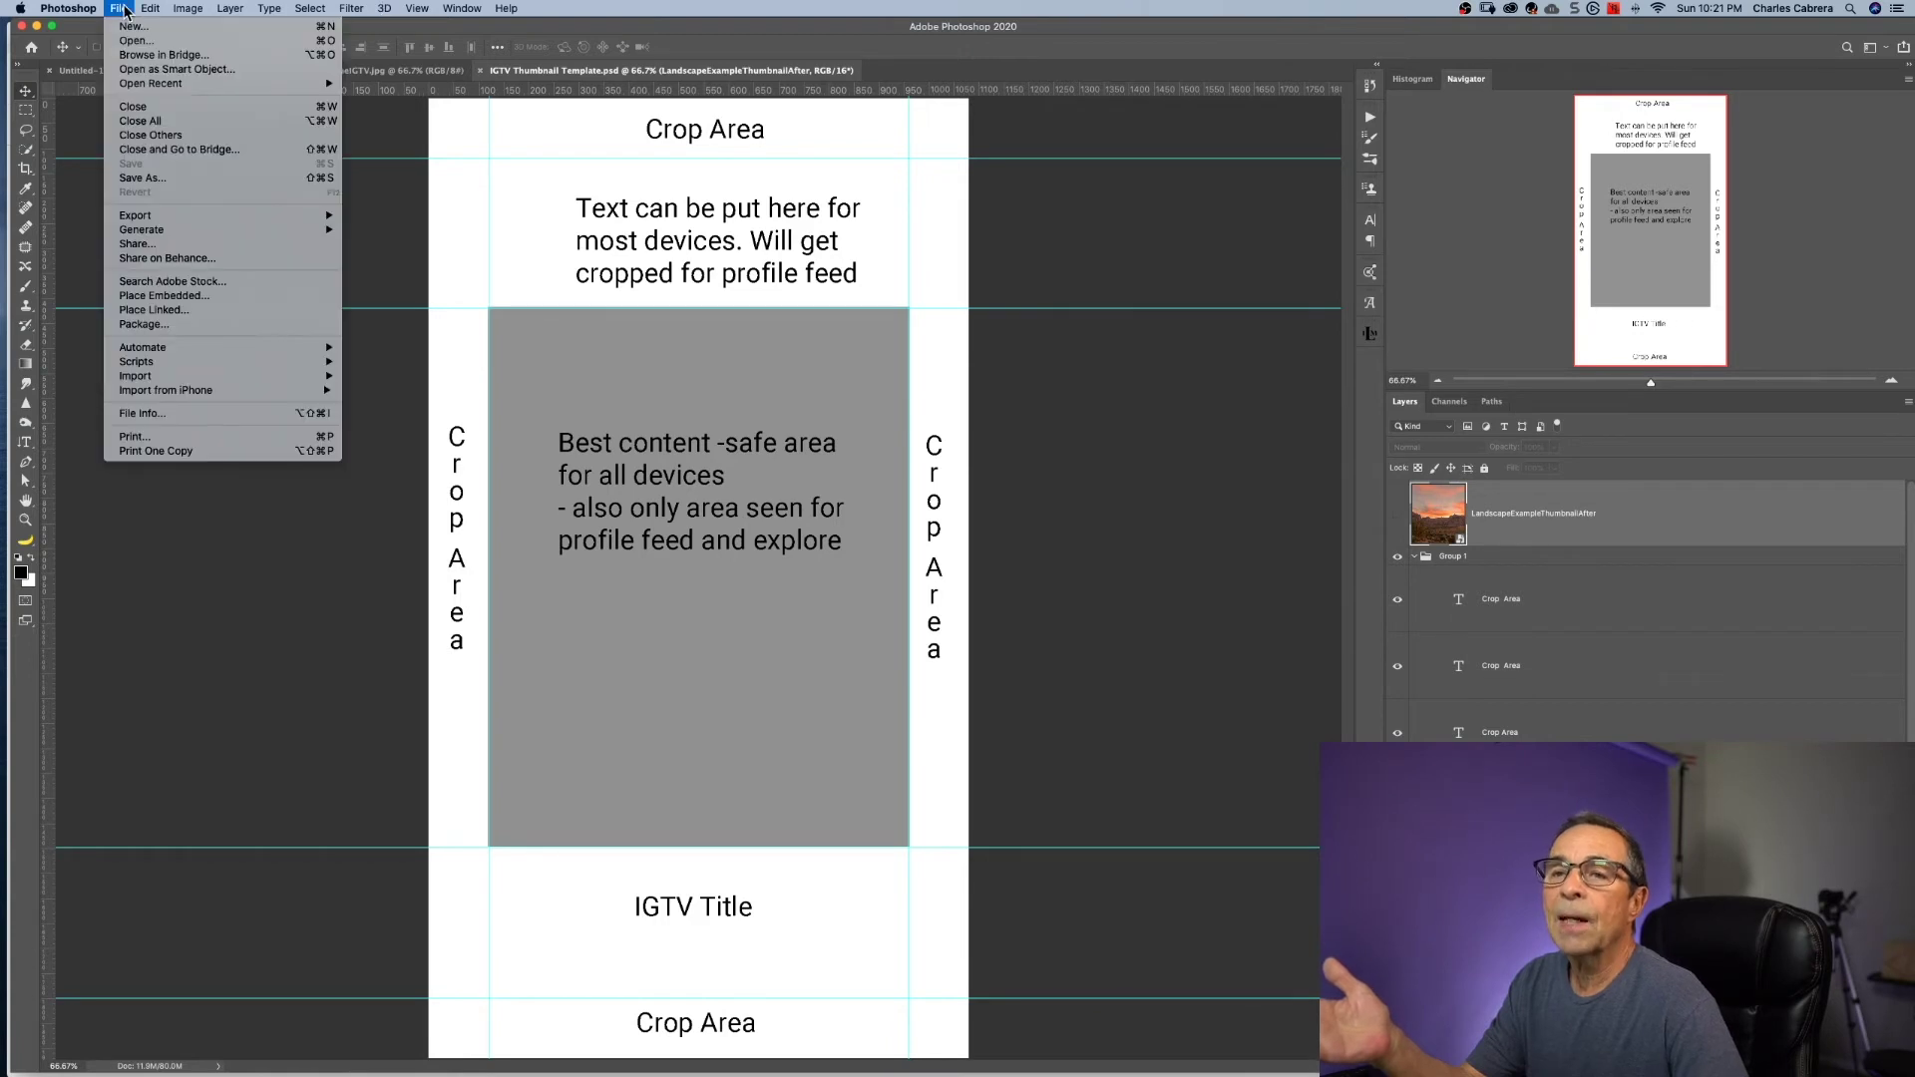
pyautogui.click(215, 150)
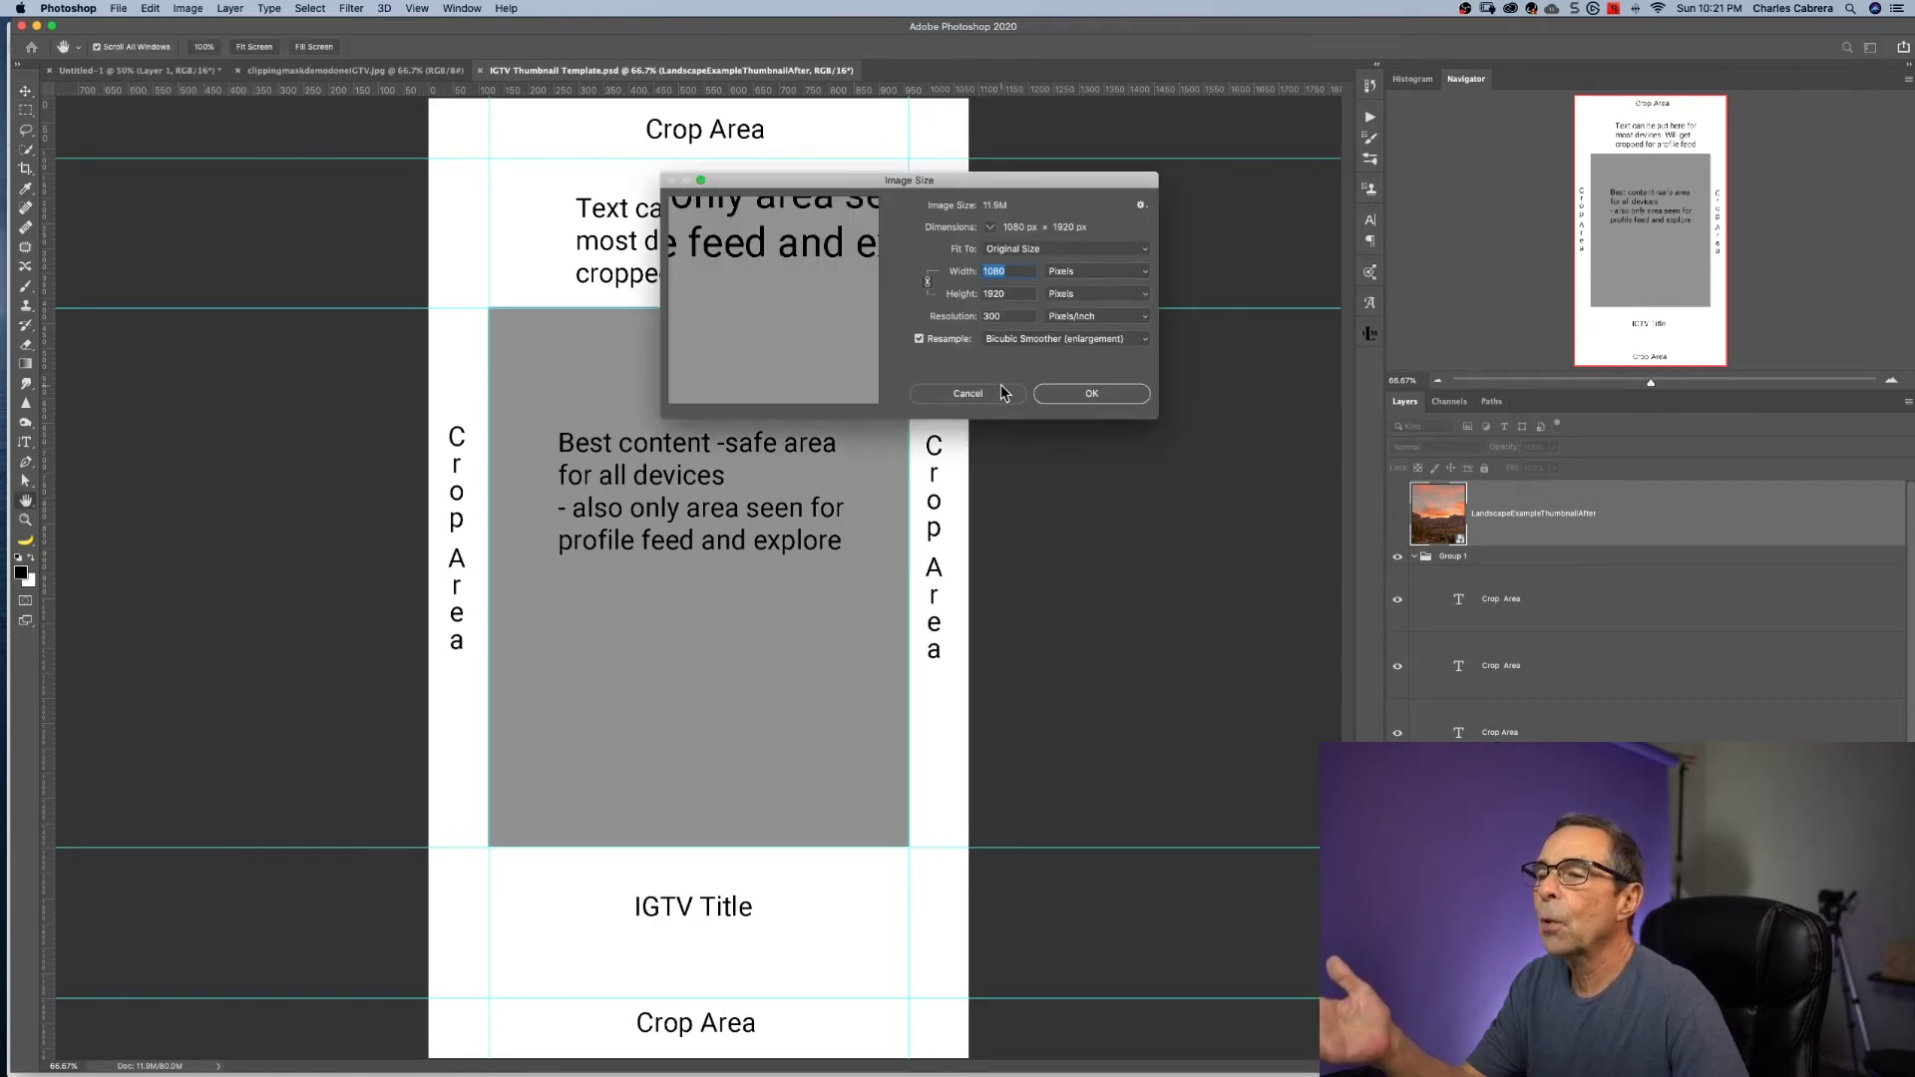
pyautogui.click(1052, 401)
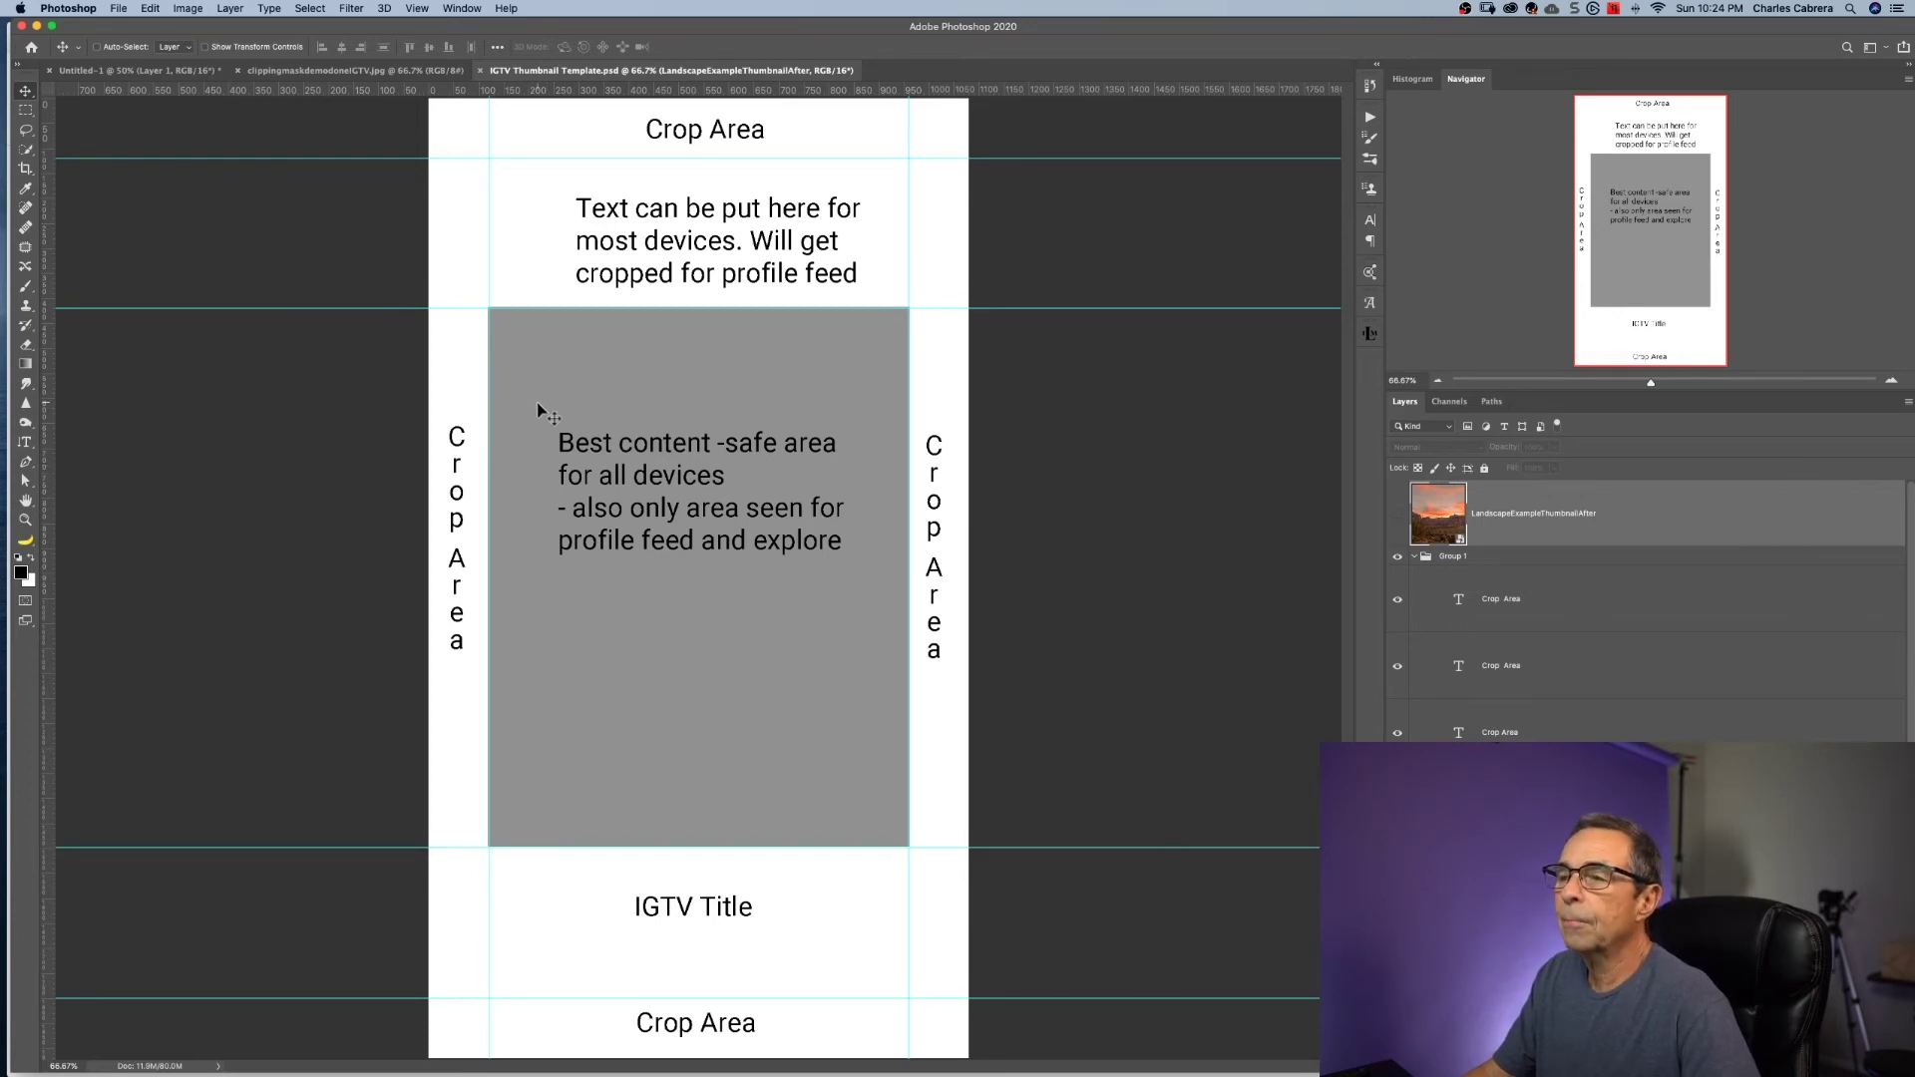
# - Paste the yellow phone image into the template and scale it to about 107% to fill the canvas
pyautogui.press('super+minus')
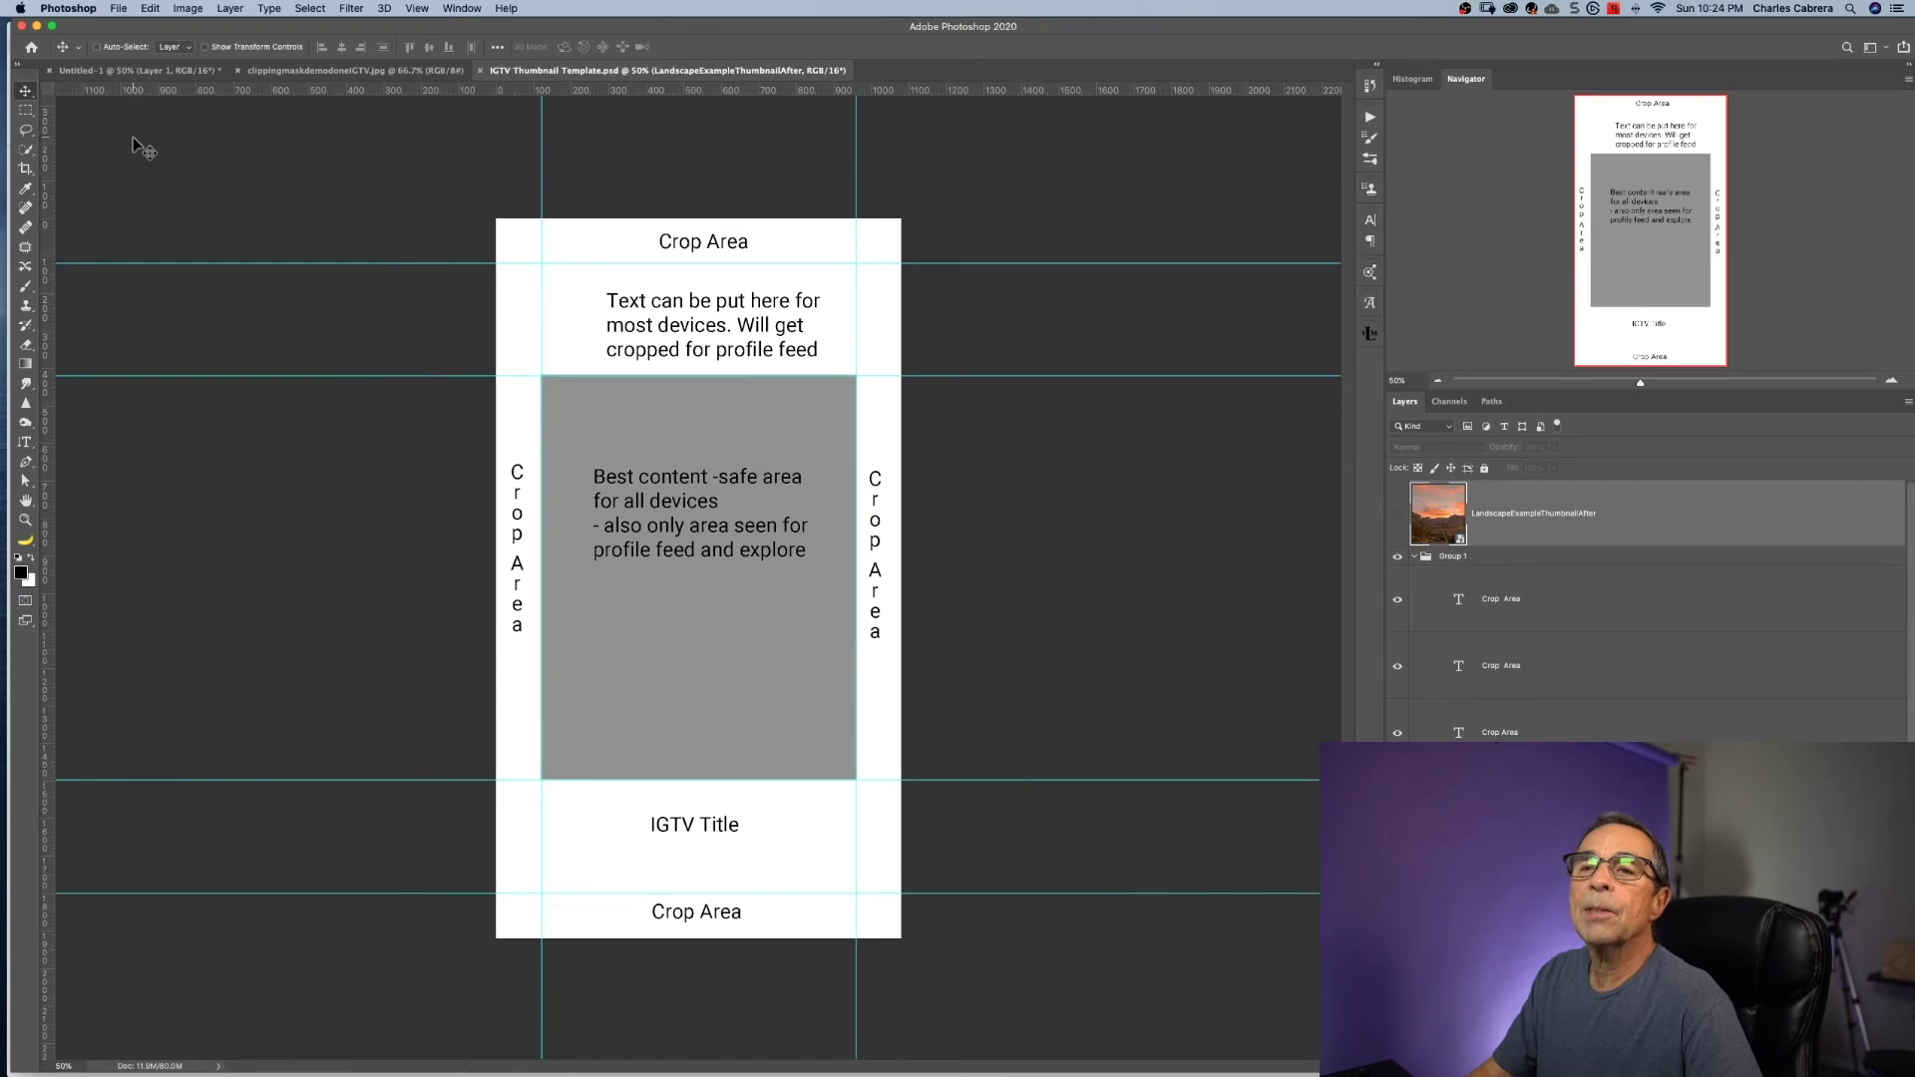
pyautogui.press('super+v')
pyautogui.click(1067, 372)
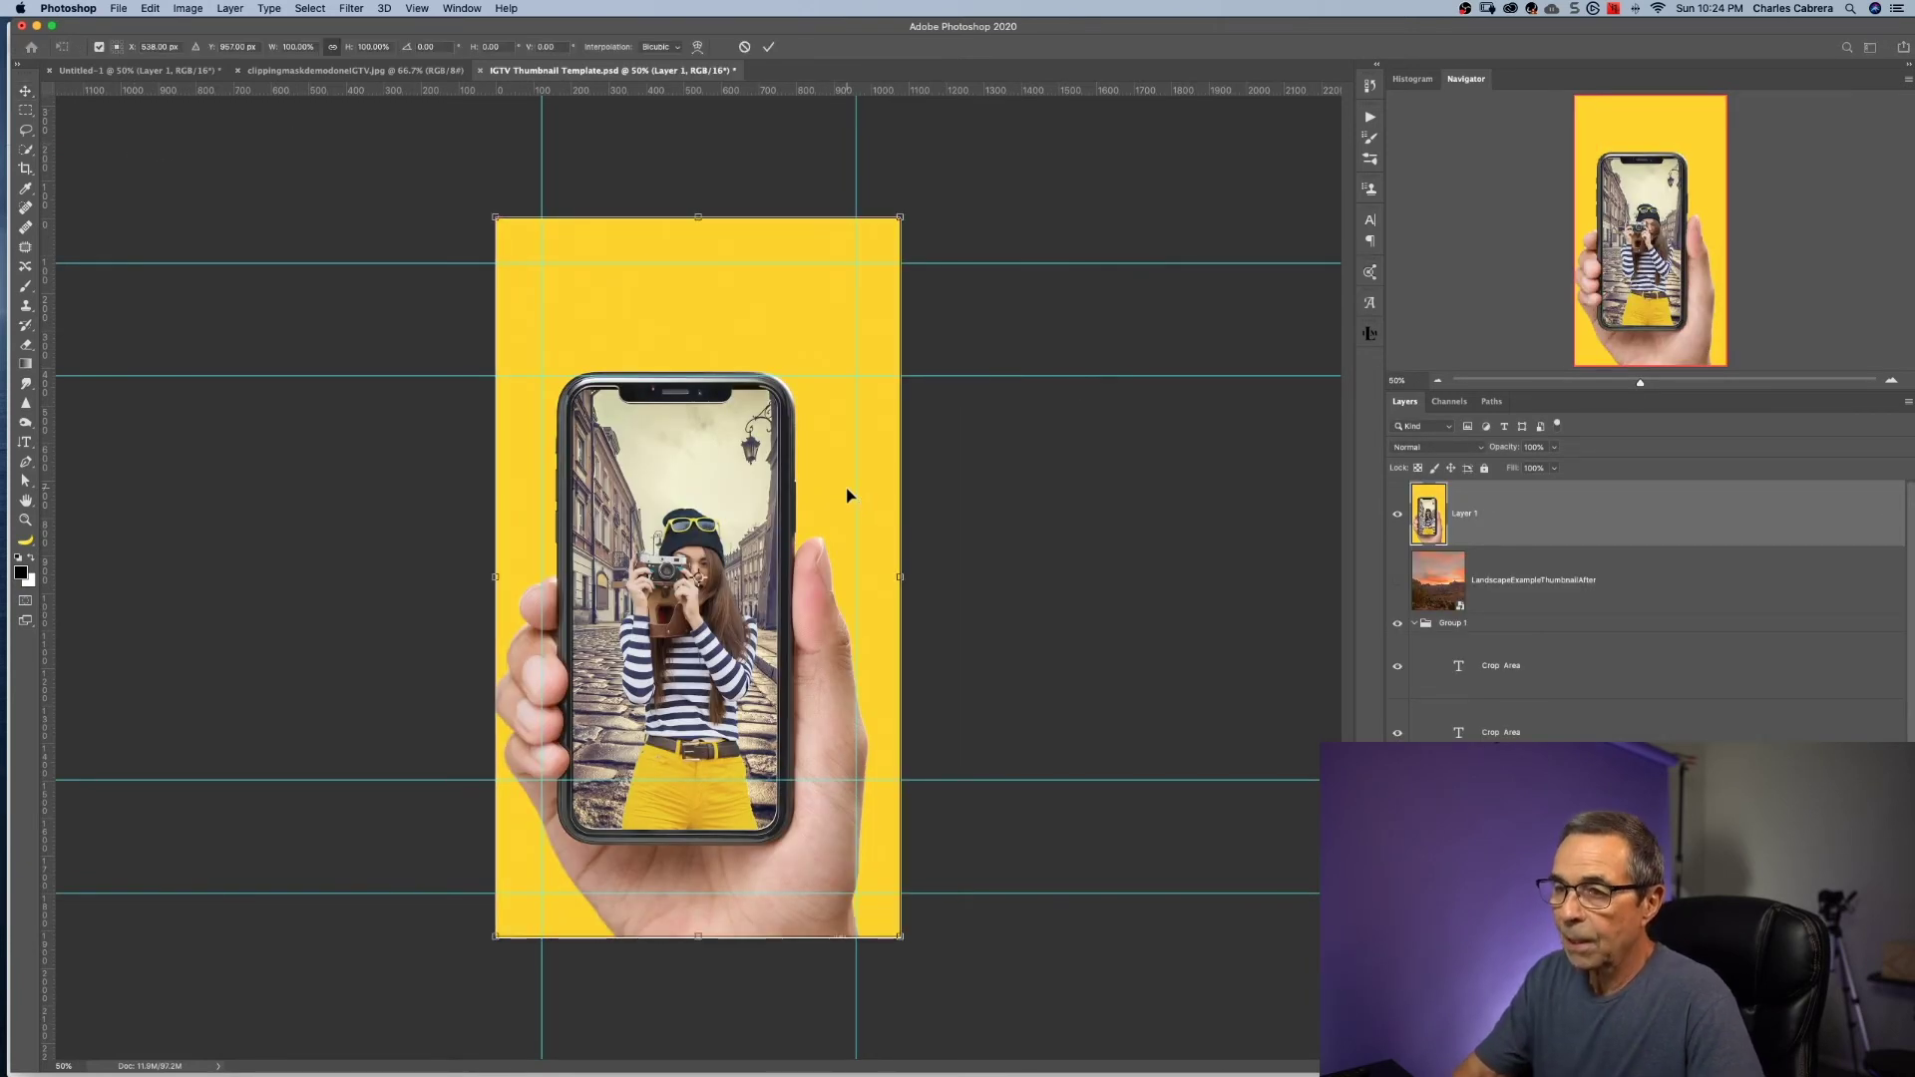
pyautogui.press('super+t')
pyautogui.moveTo(912, 228); pyautogui.dragTo(933, 188)
pyautogui.moveTo(487, 932)
pyautogui.mouseDown()
pyautogui.moveTo(482, 911)
pyautogui.moveTo(475, 941)
pyautogui.mouseUp()
pyautogui.click(768, 47)
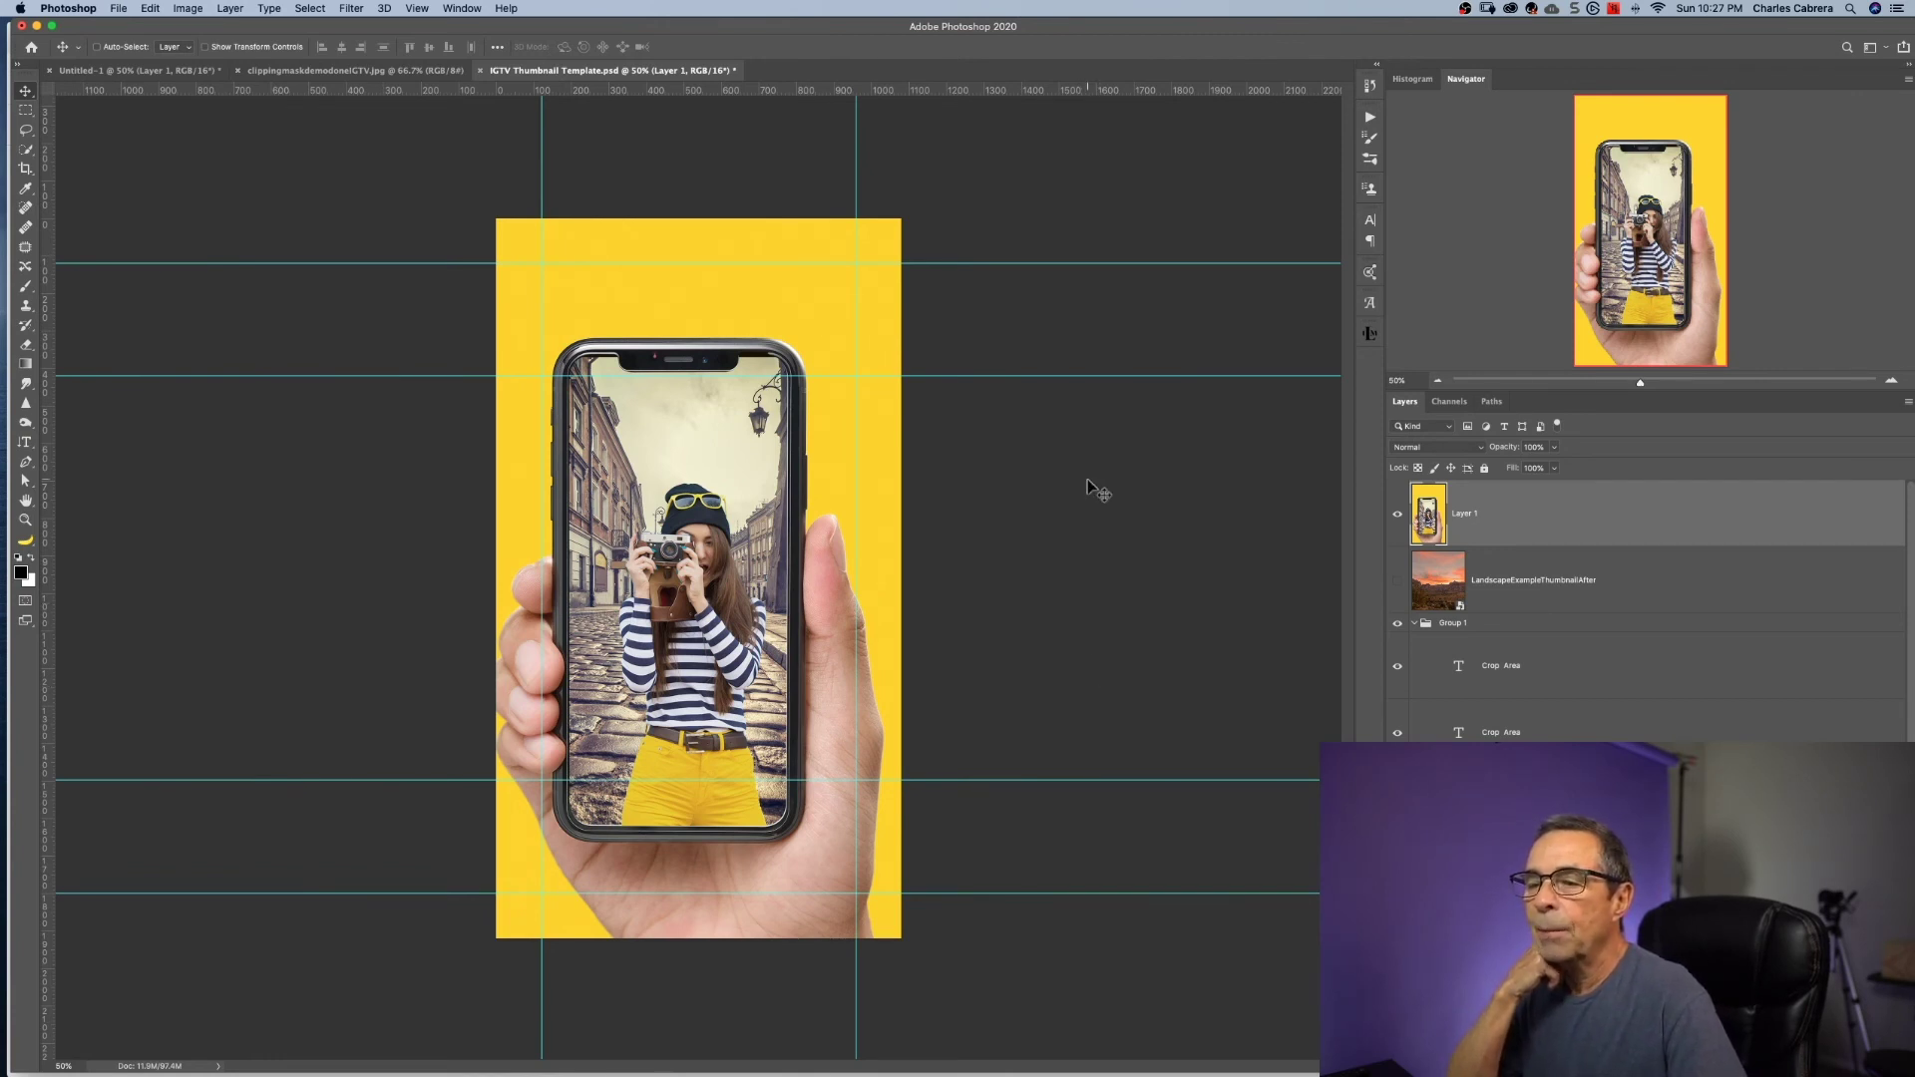
# - Drag IGTV.mp4 from Finder onto the upload area and let it reach 100%
pyautogui.moveTo(818, 1042)
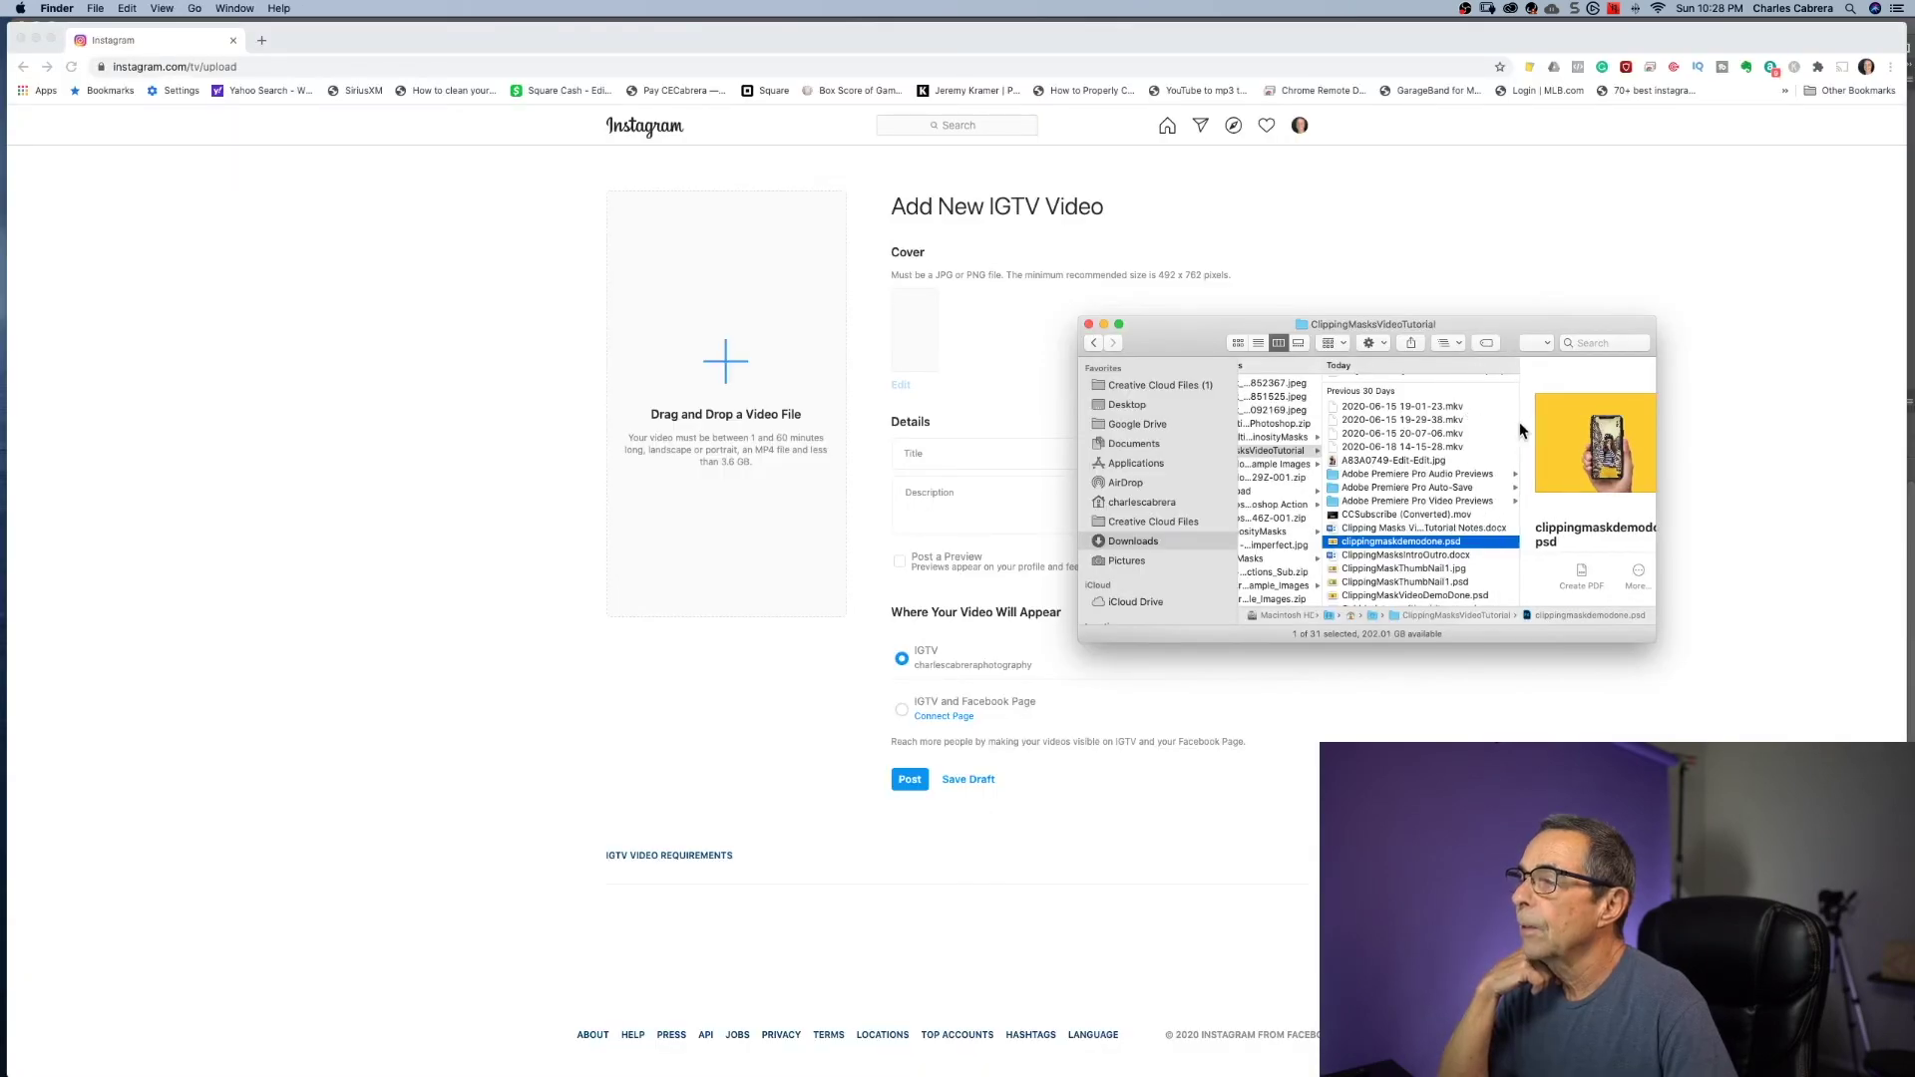
pyautogui.scroll(3, 1276, 459)
pyautogui.click(1277, 450)
pyautogui.moveTo(1363, 477); pyautogui.dragTo(727, 388)
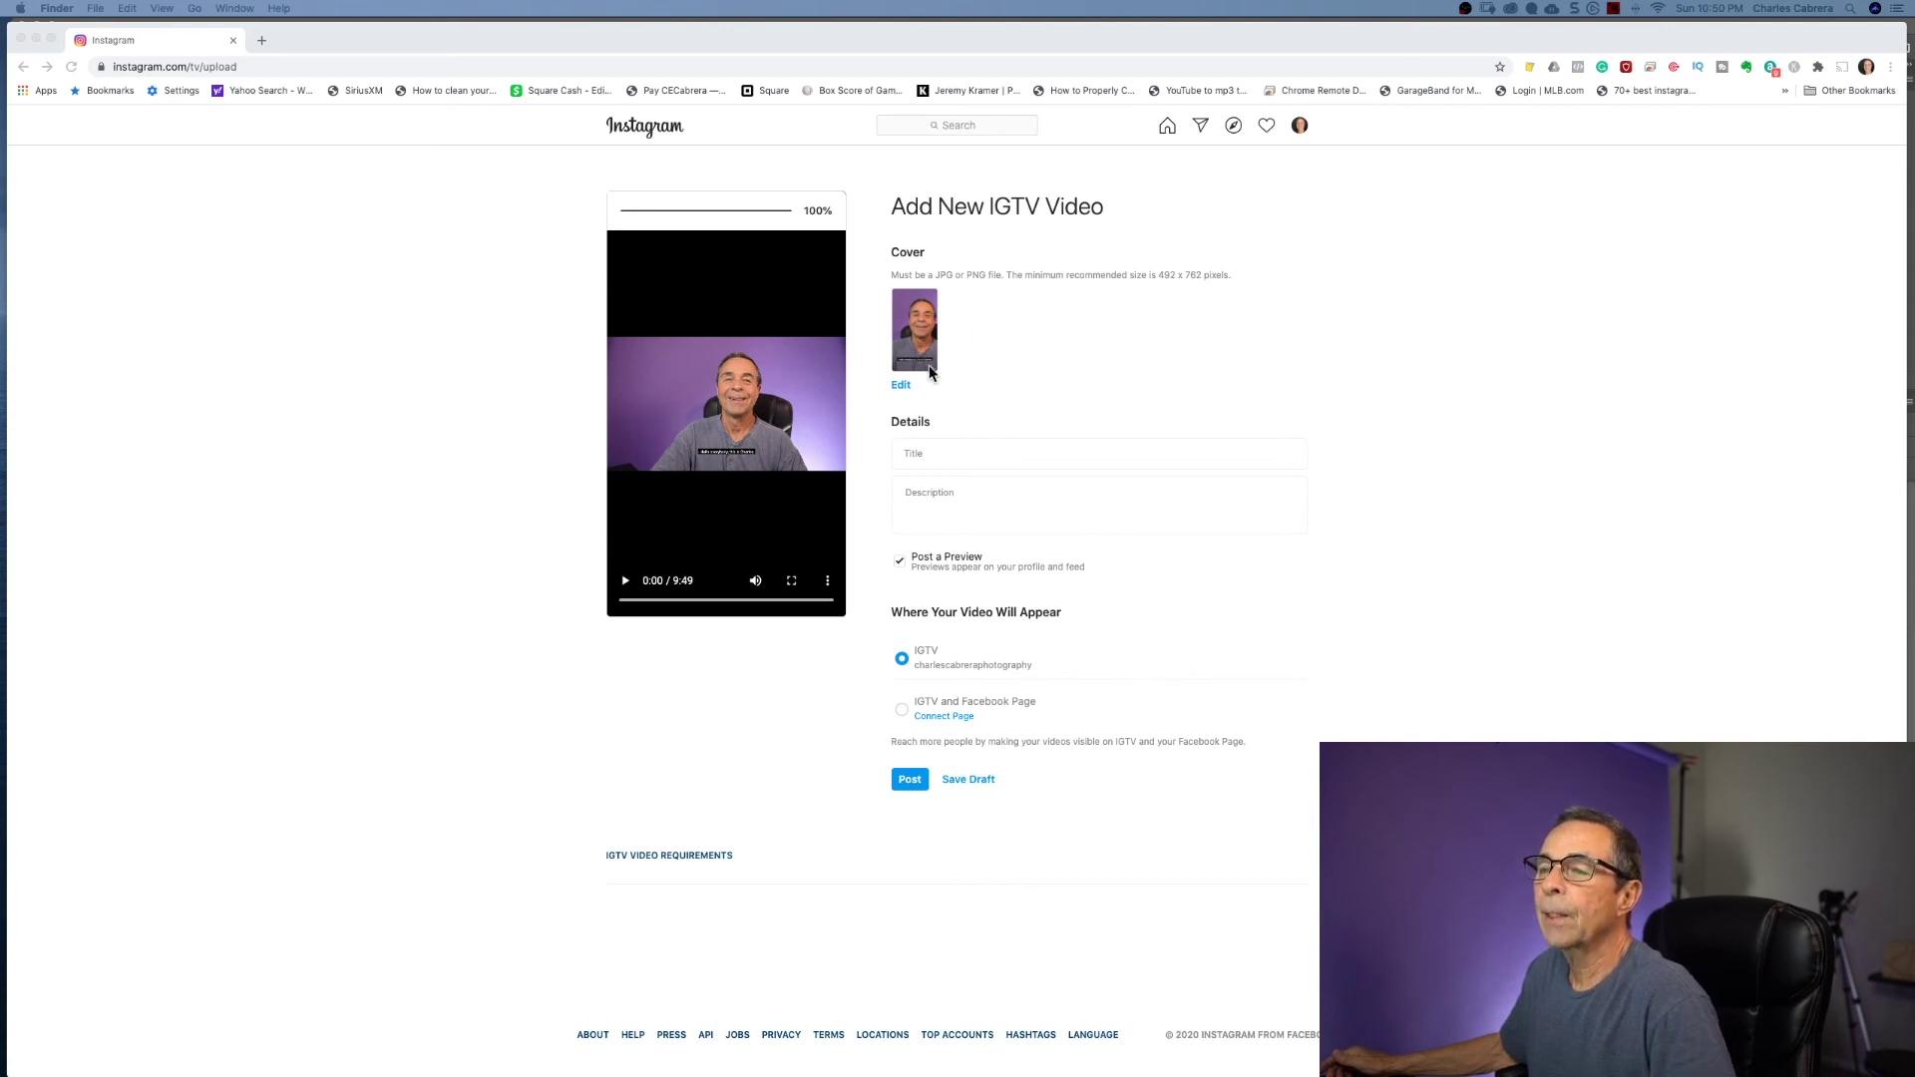
# - Set the cover to IGTVTHUMB2.jpg from the IGTVHorizontalVideo folder
pyautogui.click(899, 390)
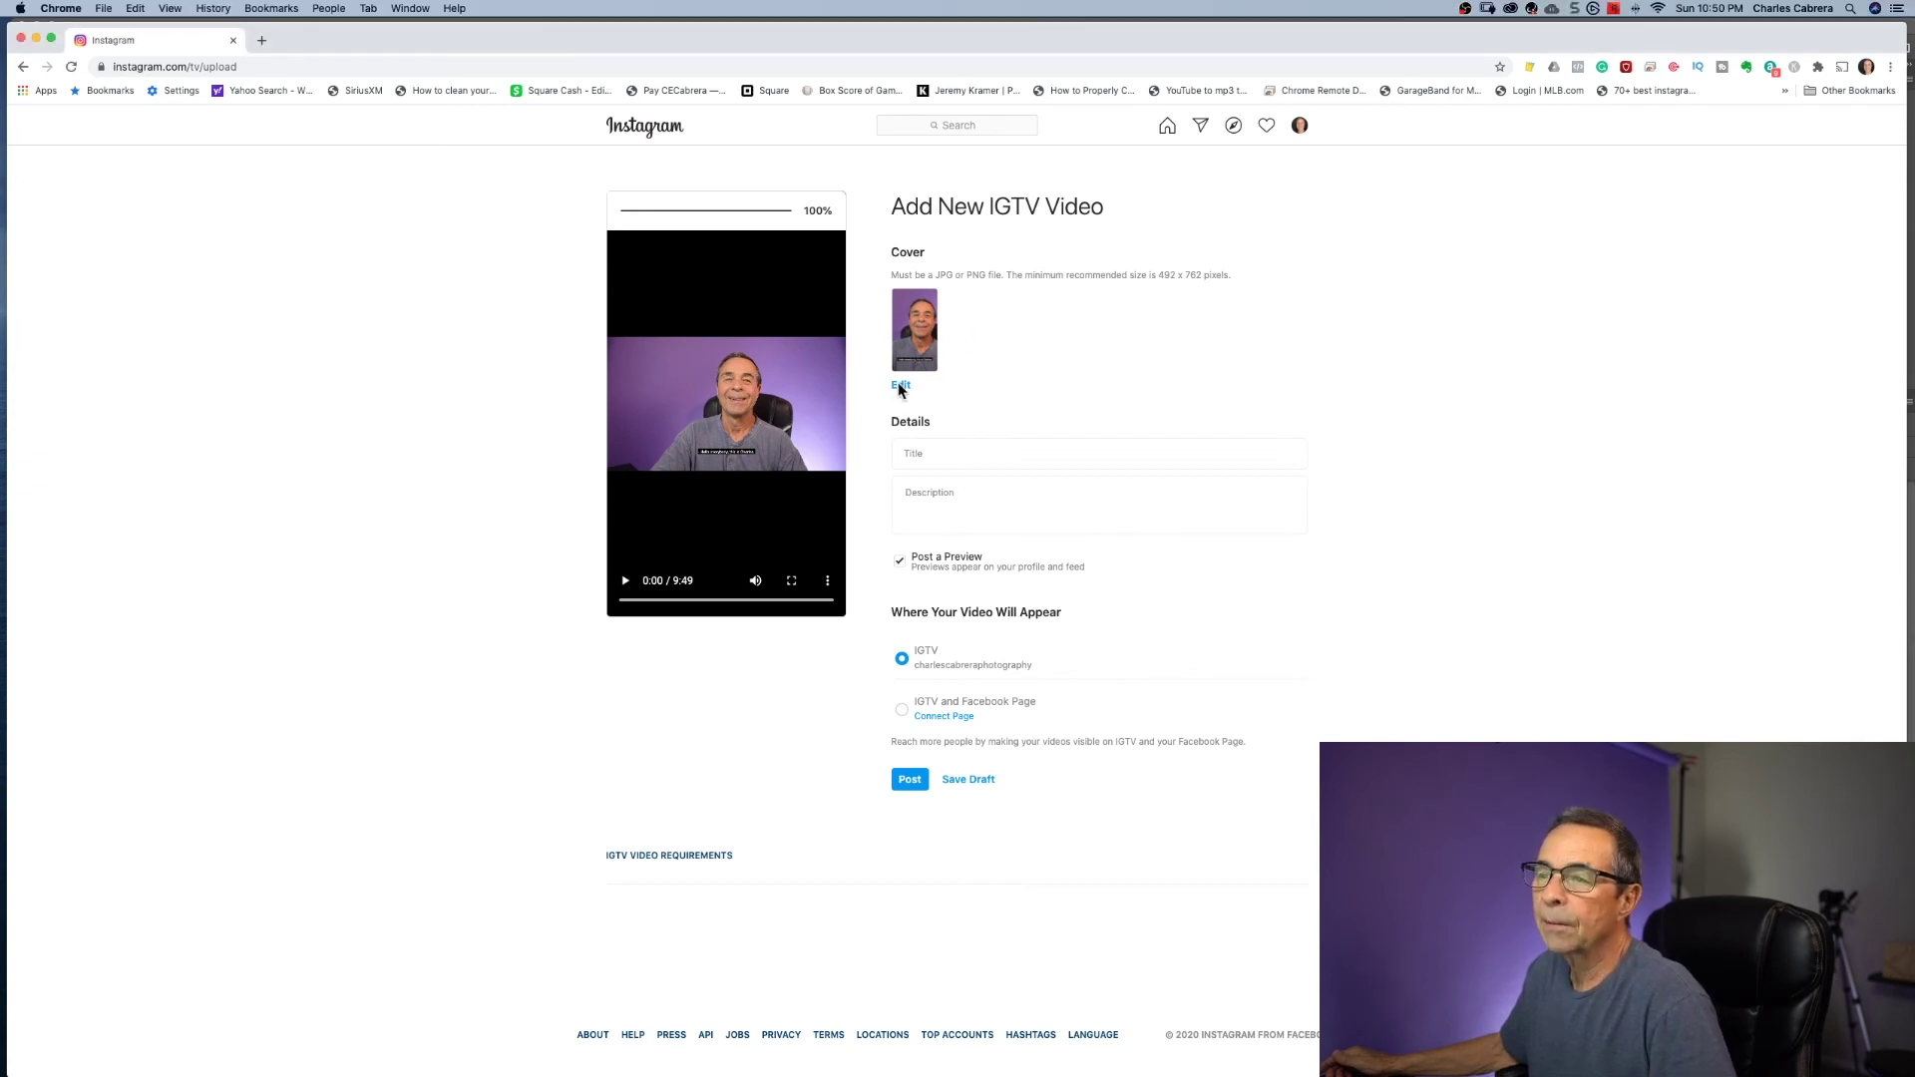
pyautogui.click(900, 389)
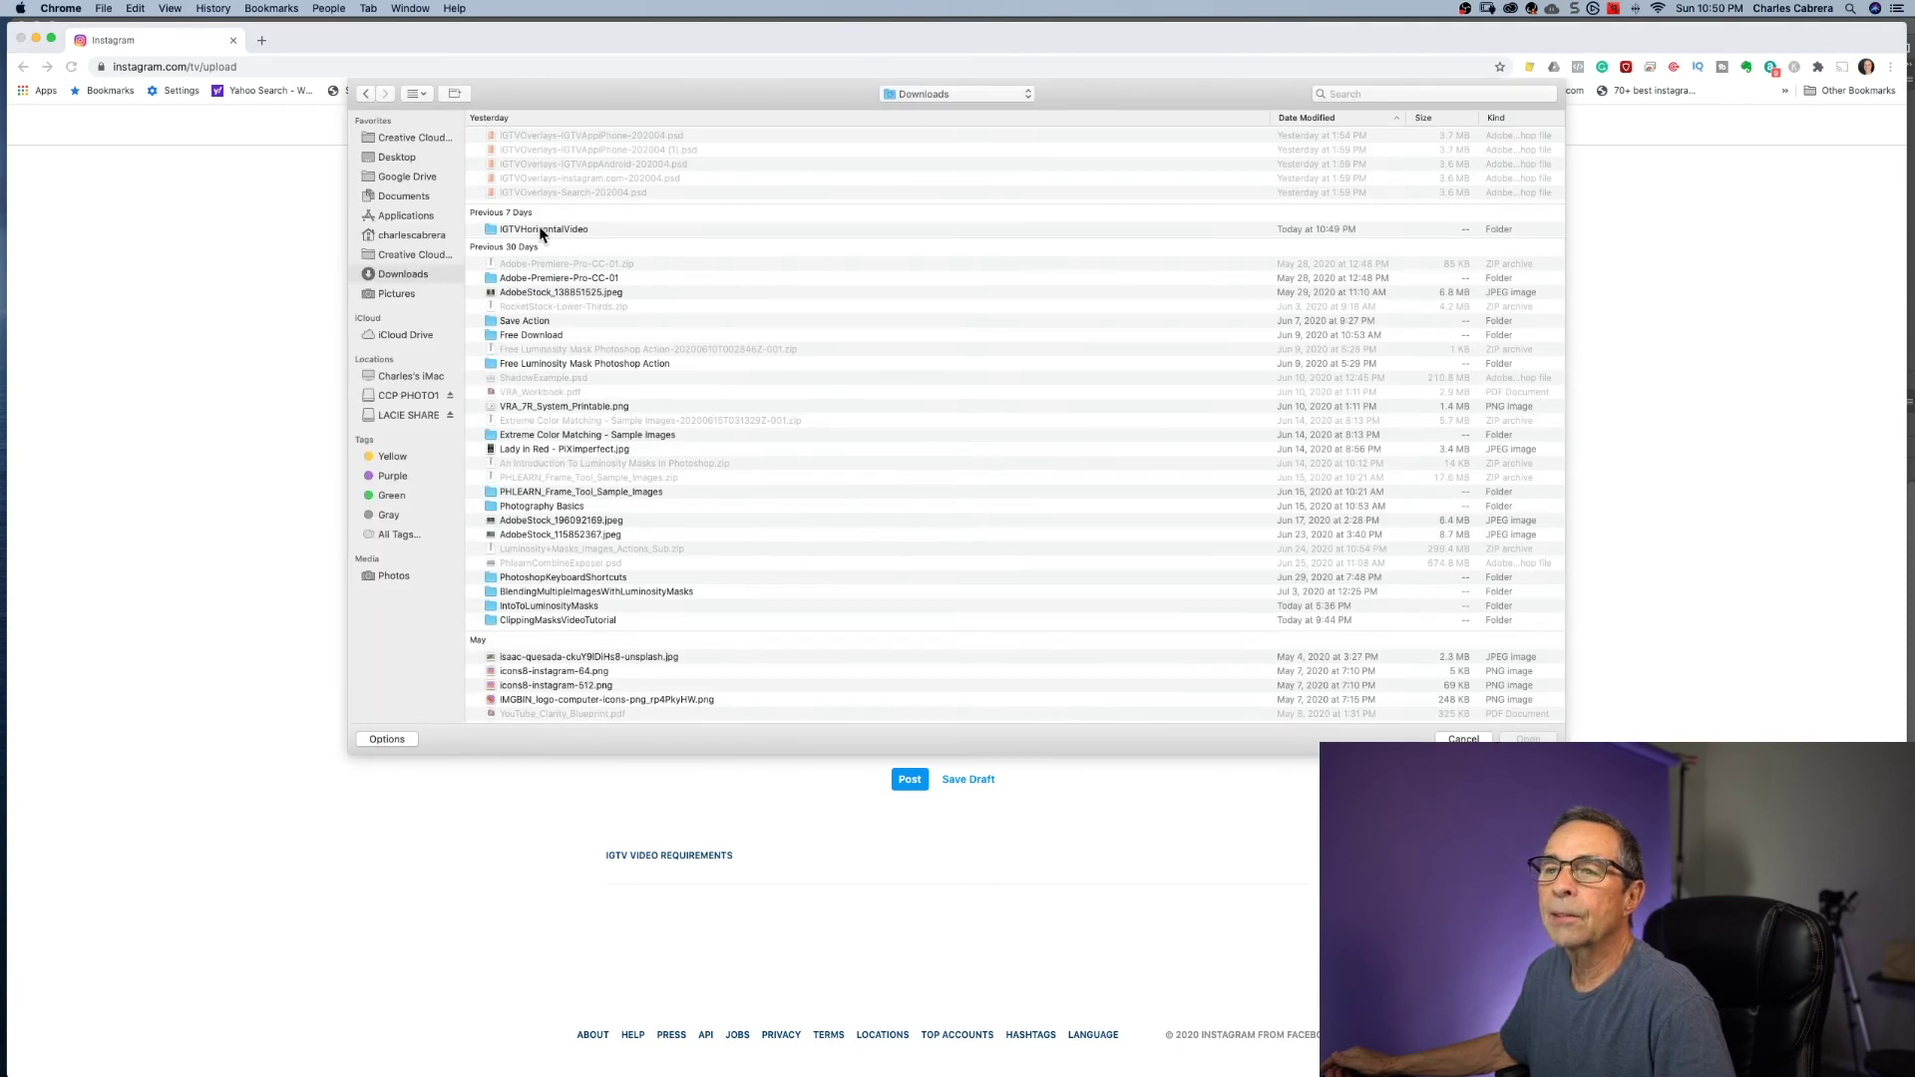
pyautogui.doubleClick(540, 229)
pyautogui.click(537, 292)
pyautogui.click(1529, 739)
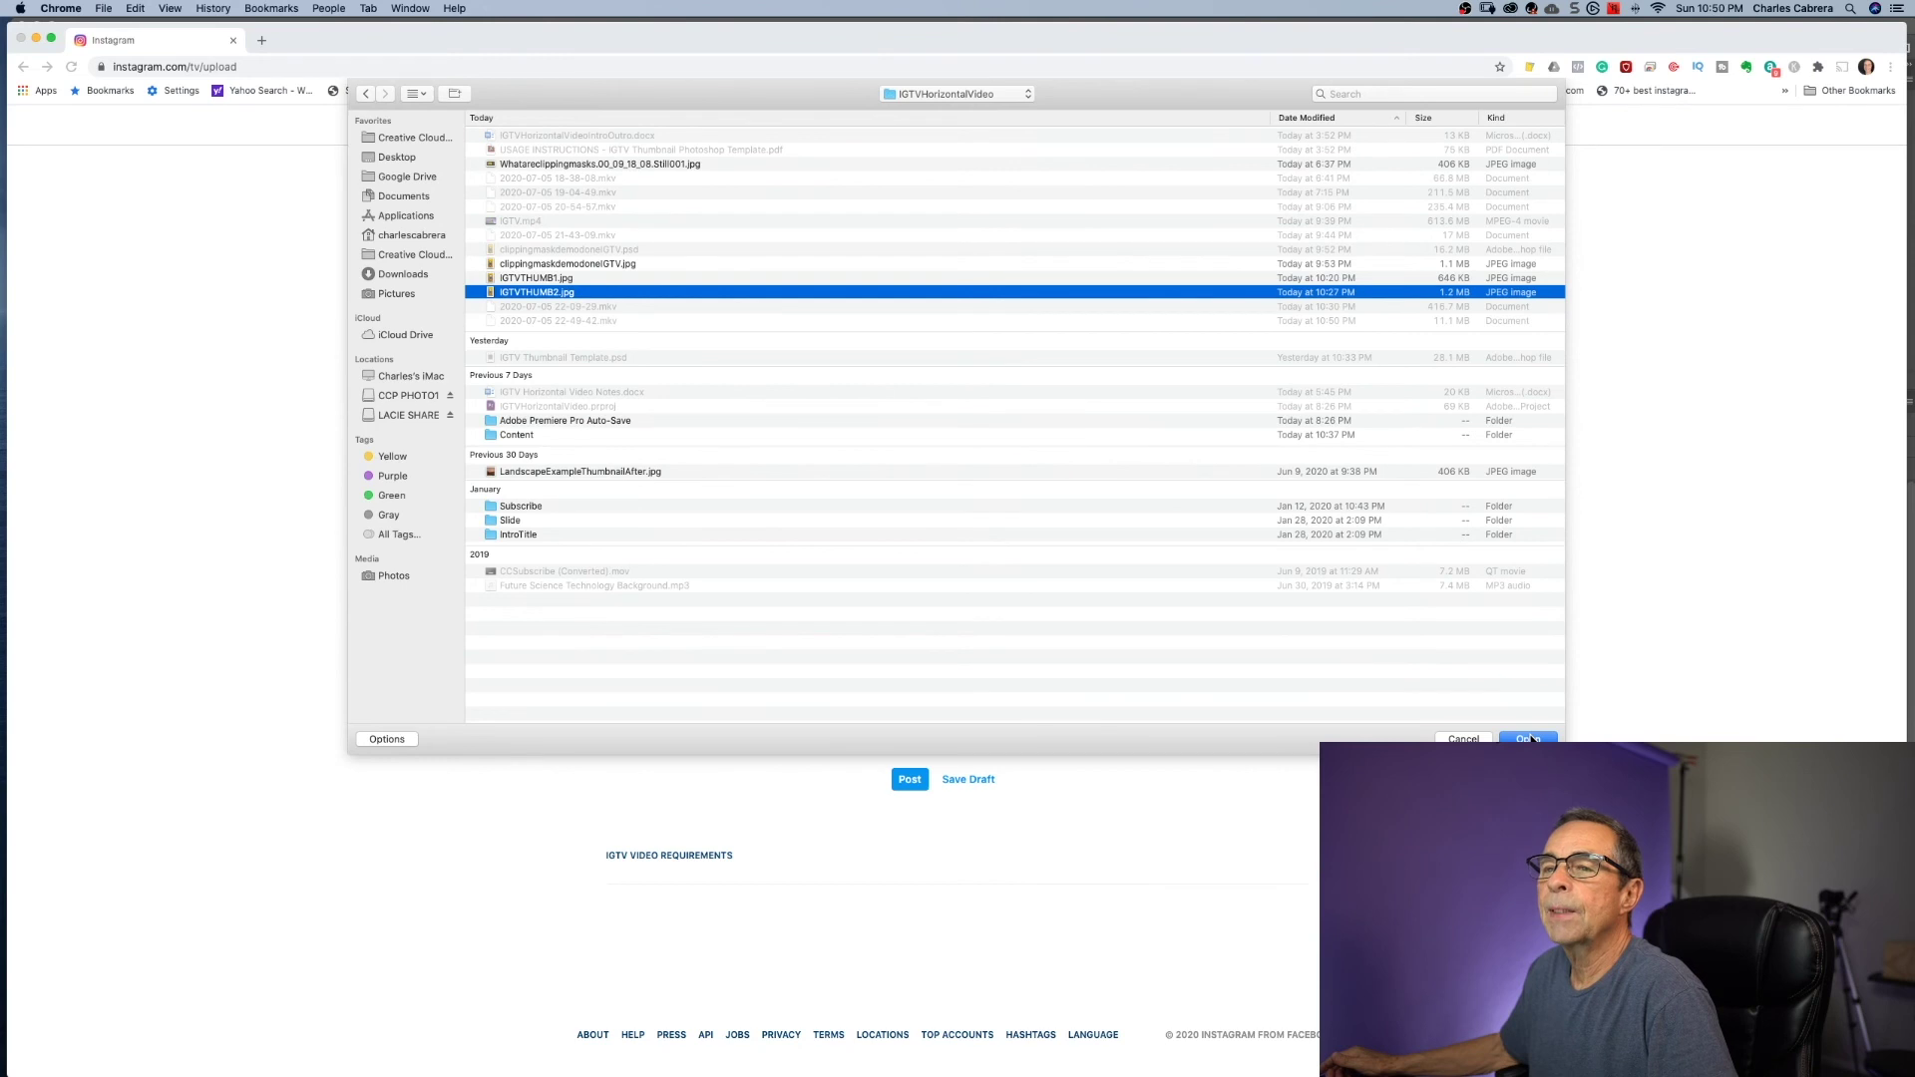
pyautogui.click(1025, 448)
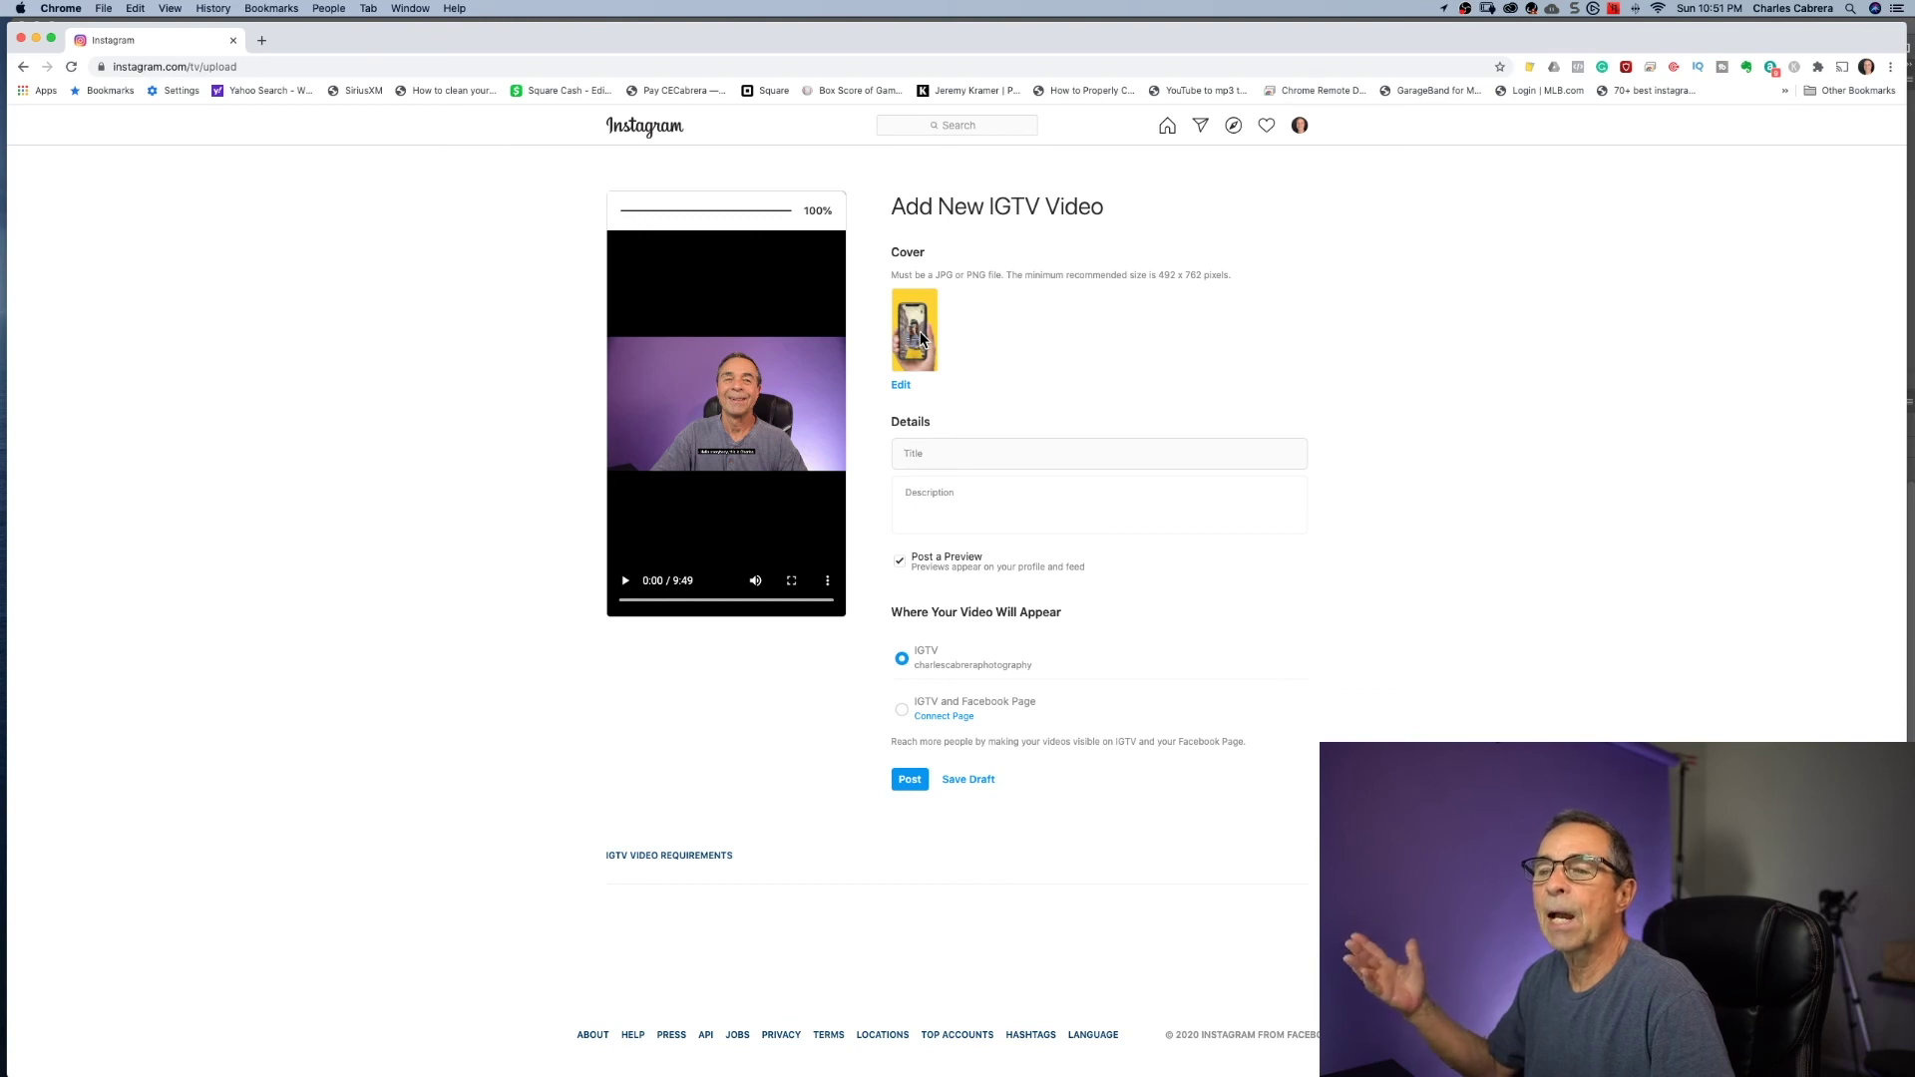
# - Paste the title 'Why You Really Need Clipping Masks In Photoshop.' and re-paste the description with its follow line
pyautogui.write('Why You Really Need Clipping Masks In Photoshop.')
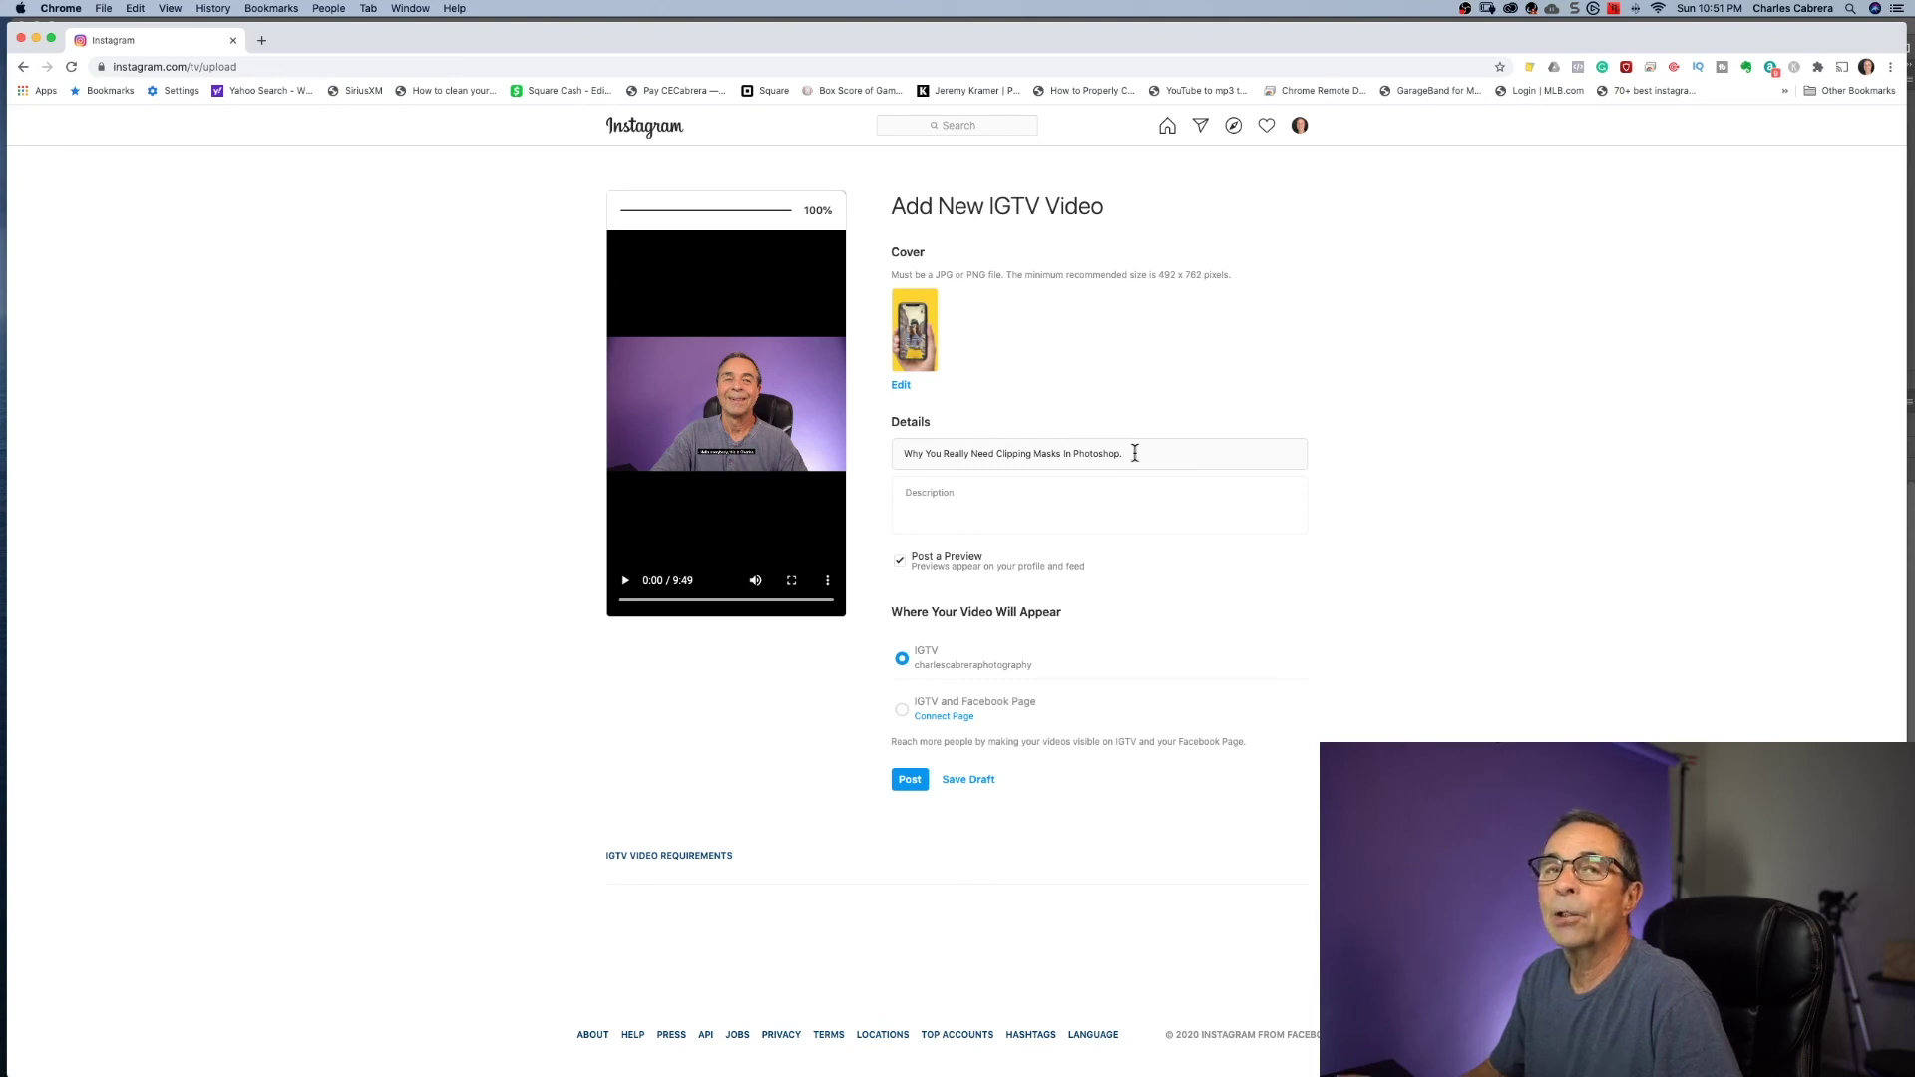
pyautogui.click(1057, 503)
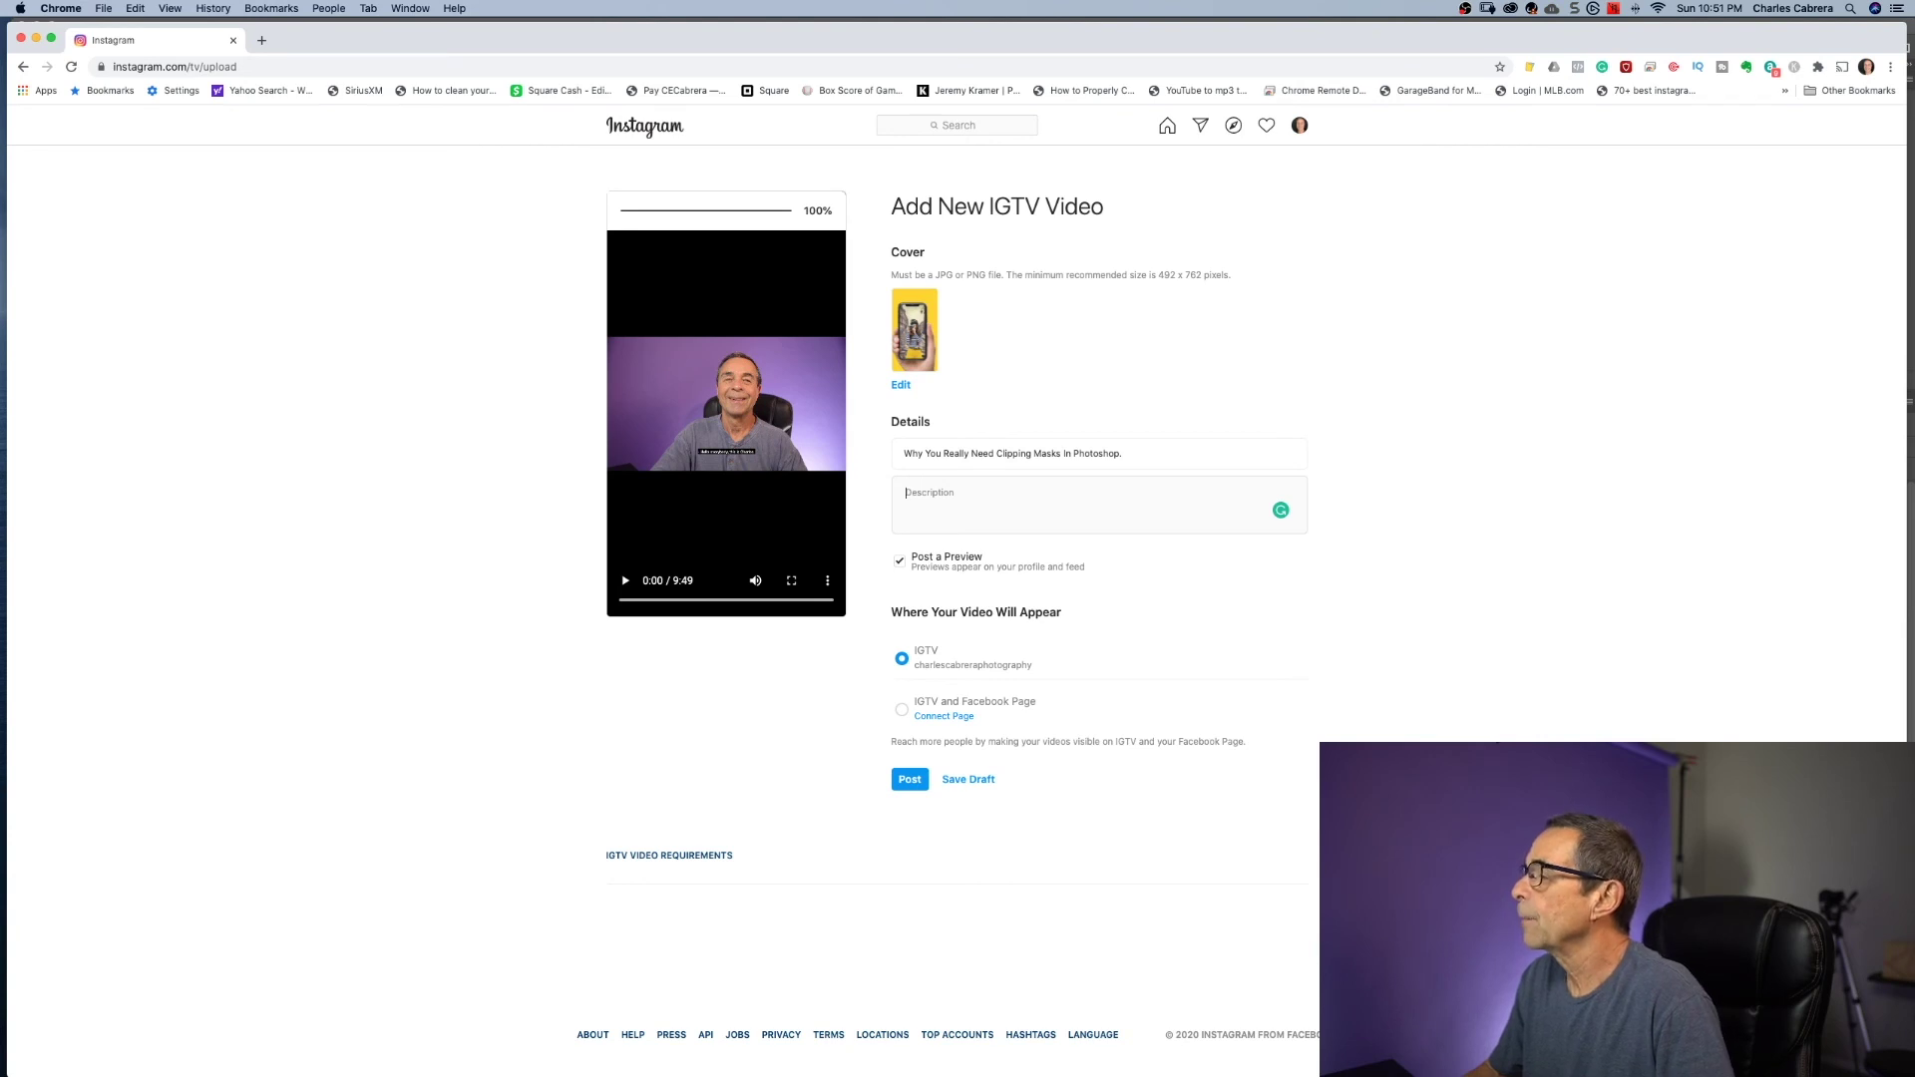
pyautogui.press('super+v')
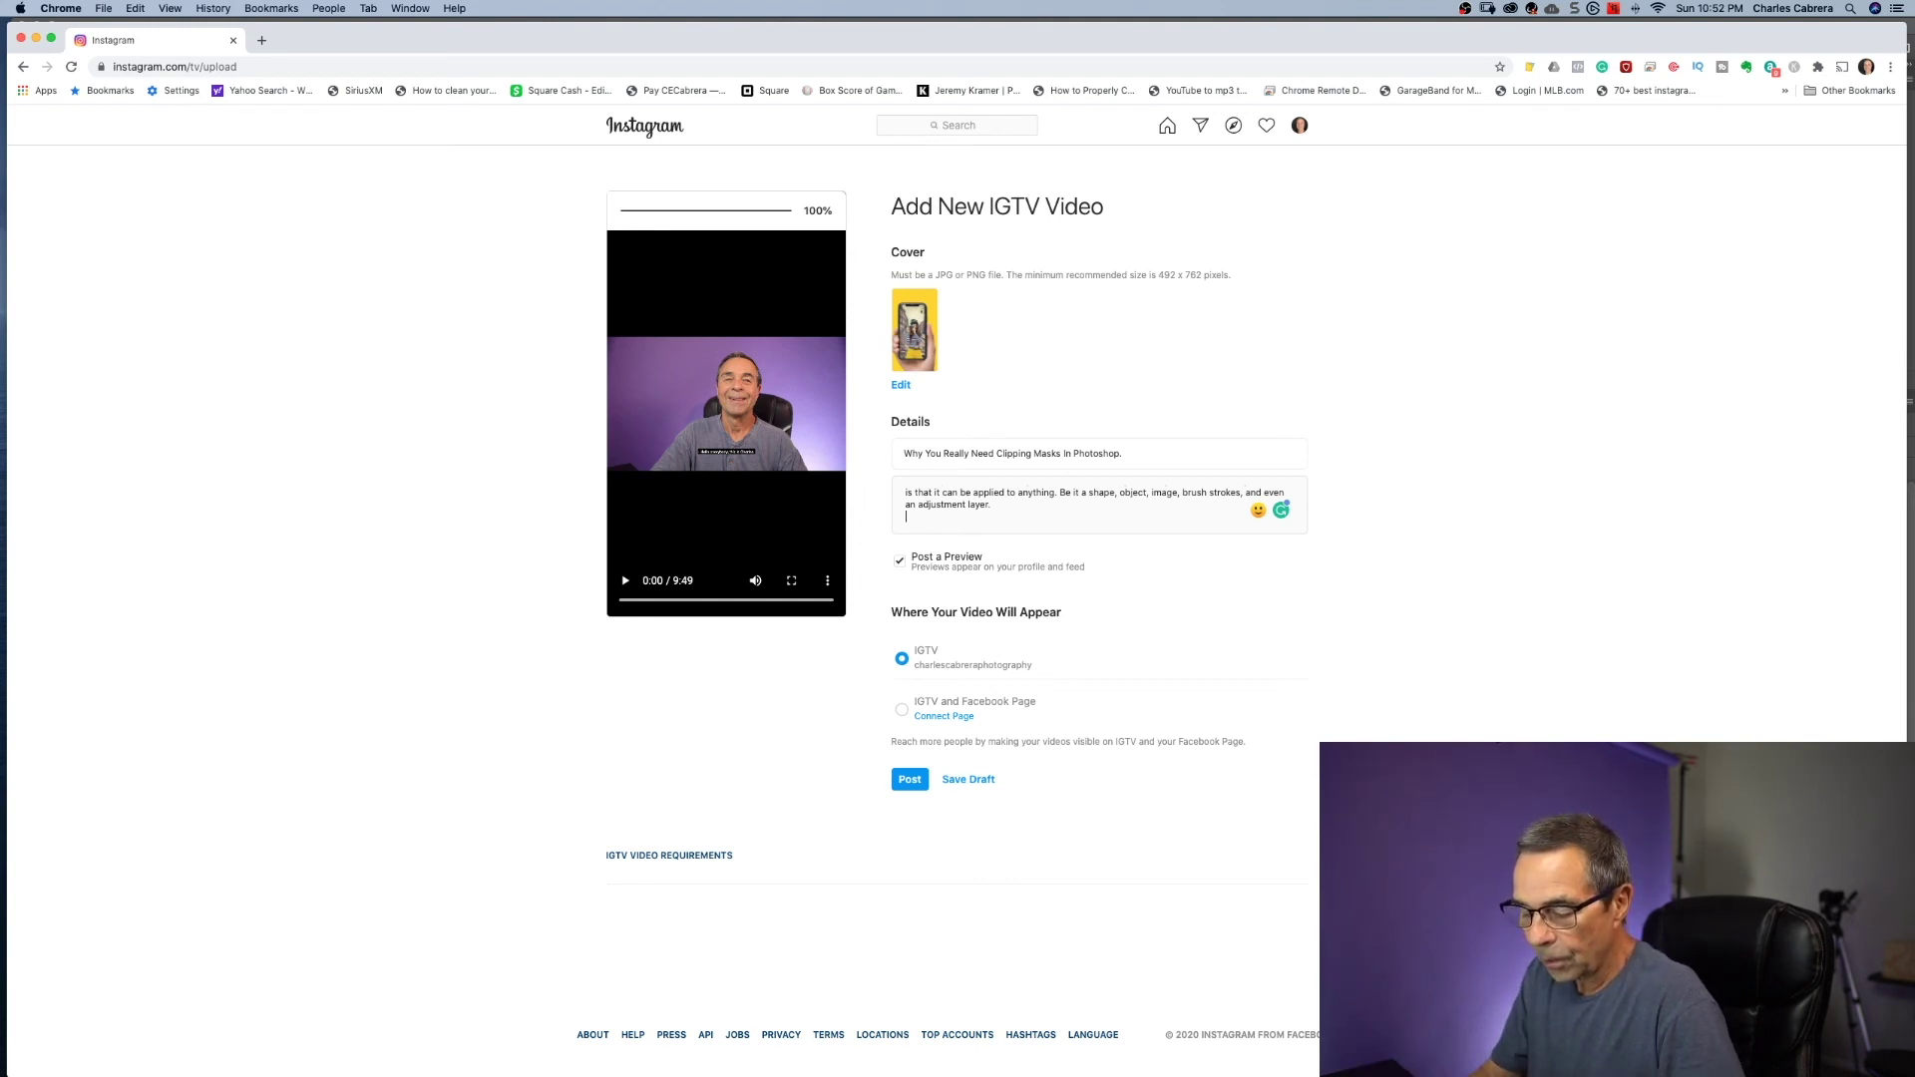
pyautogui.press('super+a')
pyautogui.press('BackSpace')
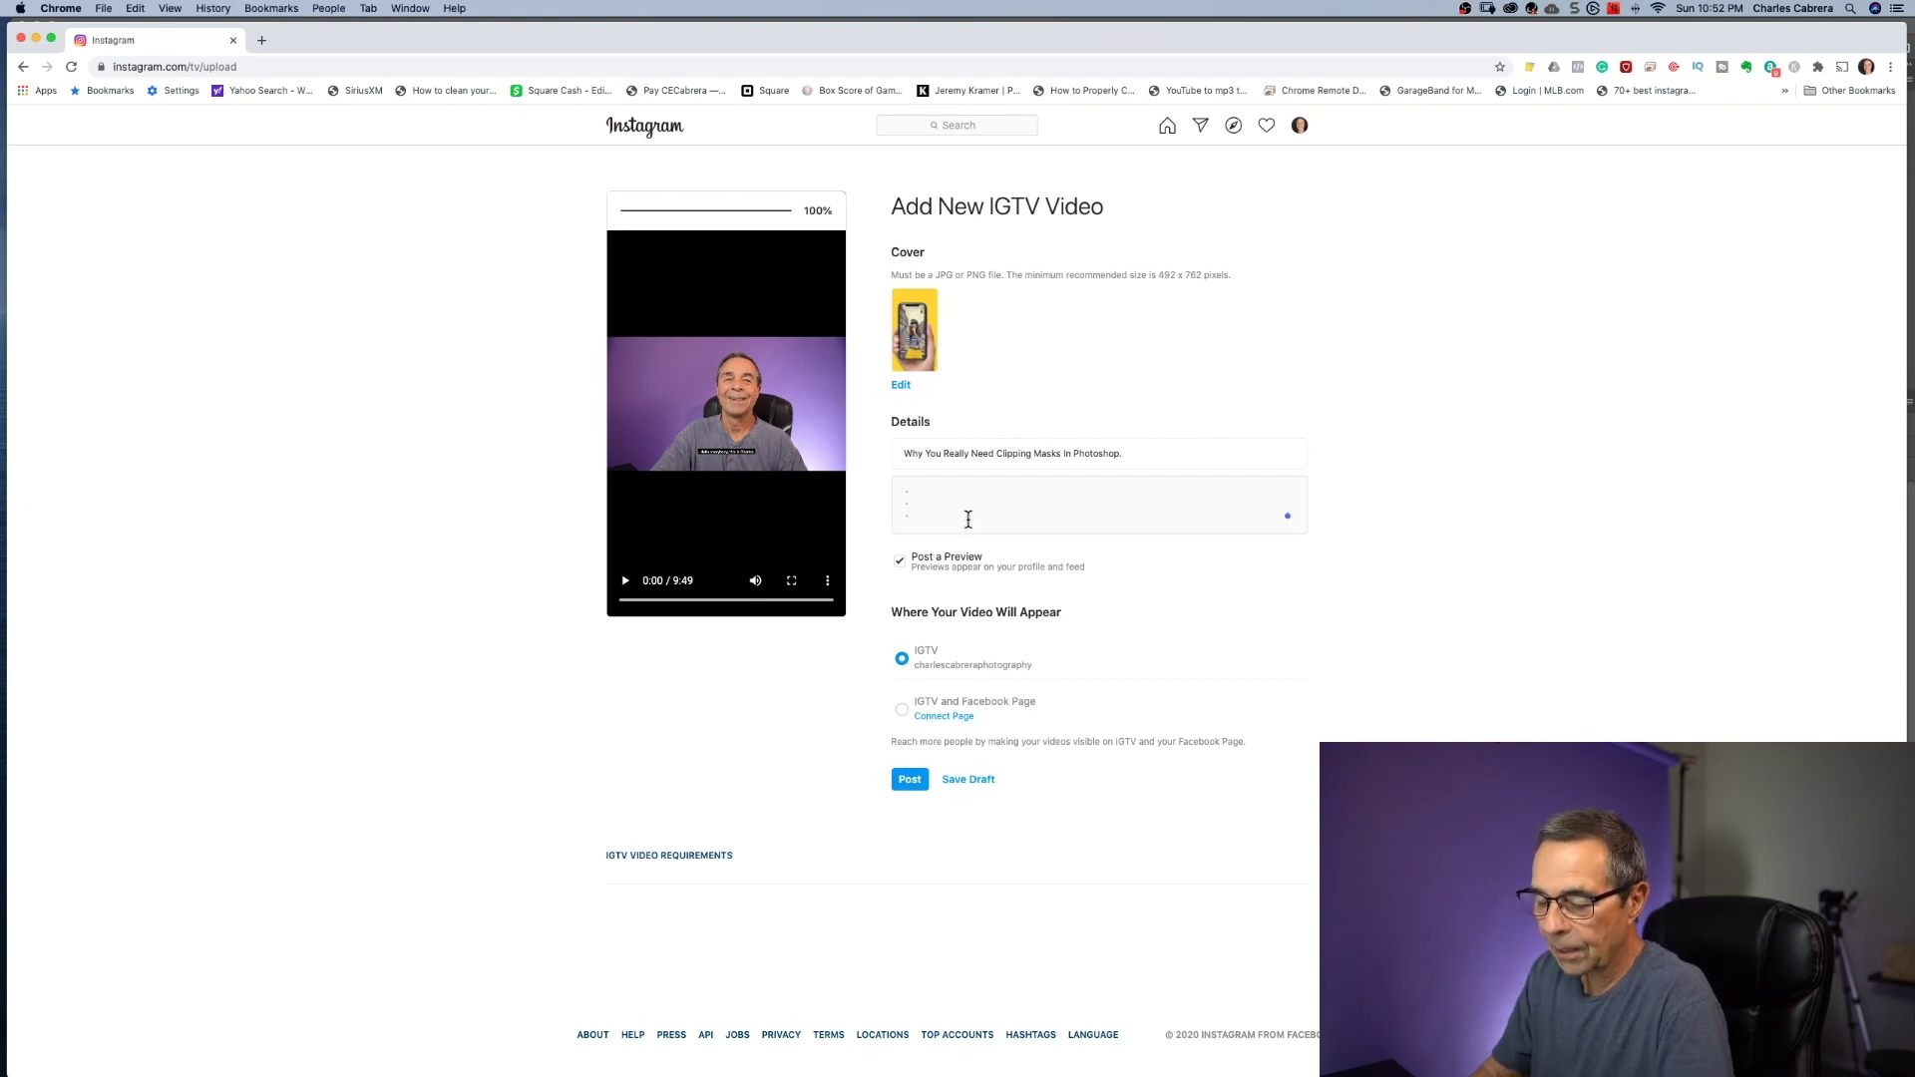
pyautogui.press('super+v')
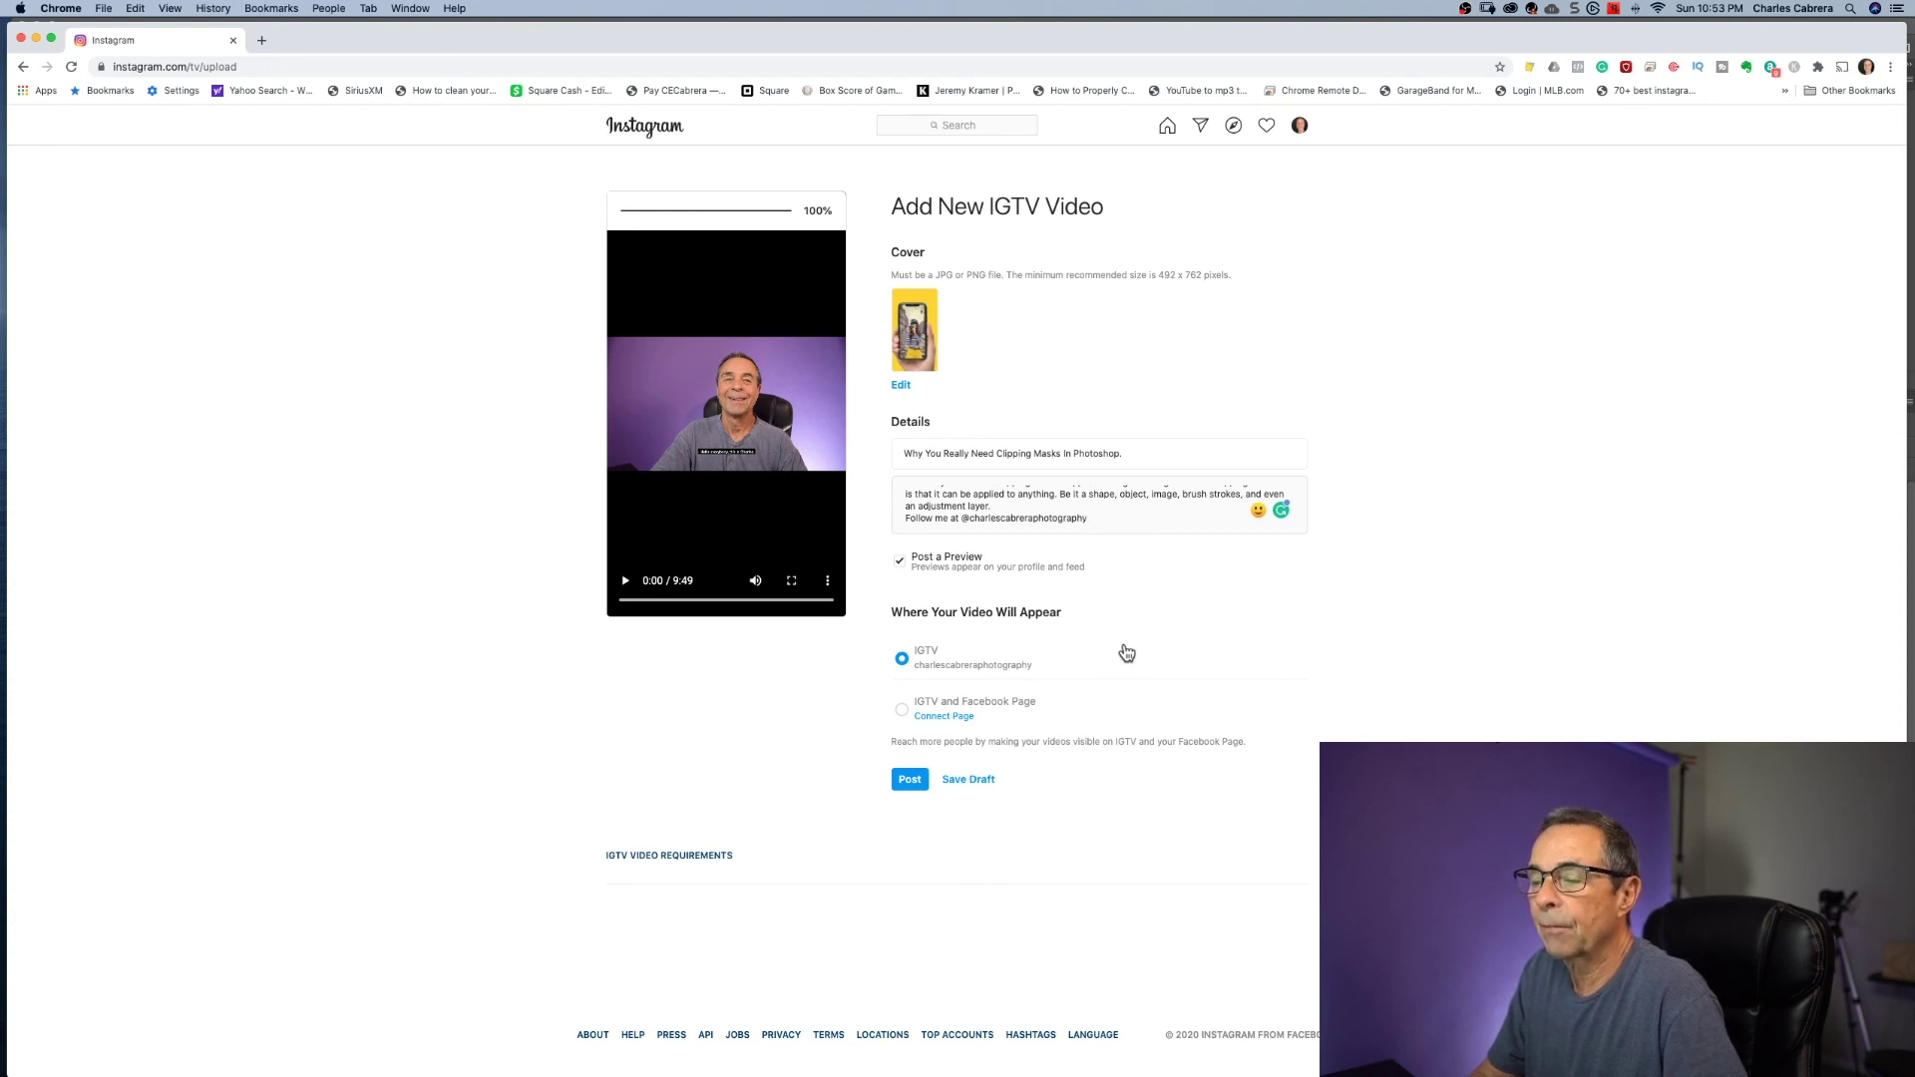
# - Post the video, then check it on the profile's POSTS and IGTV tabs with its yellow cover
pyautogui.click(910, 781)
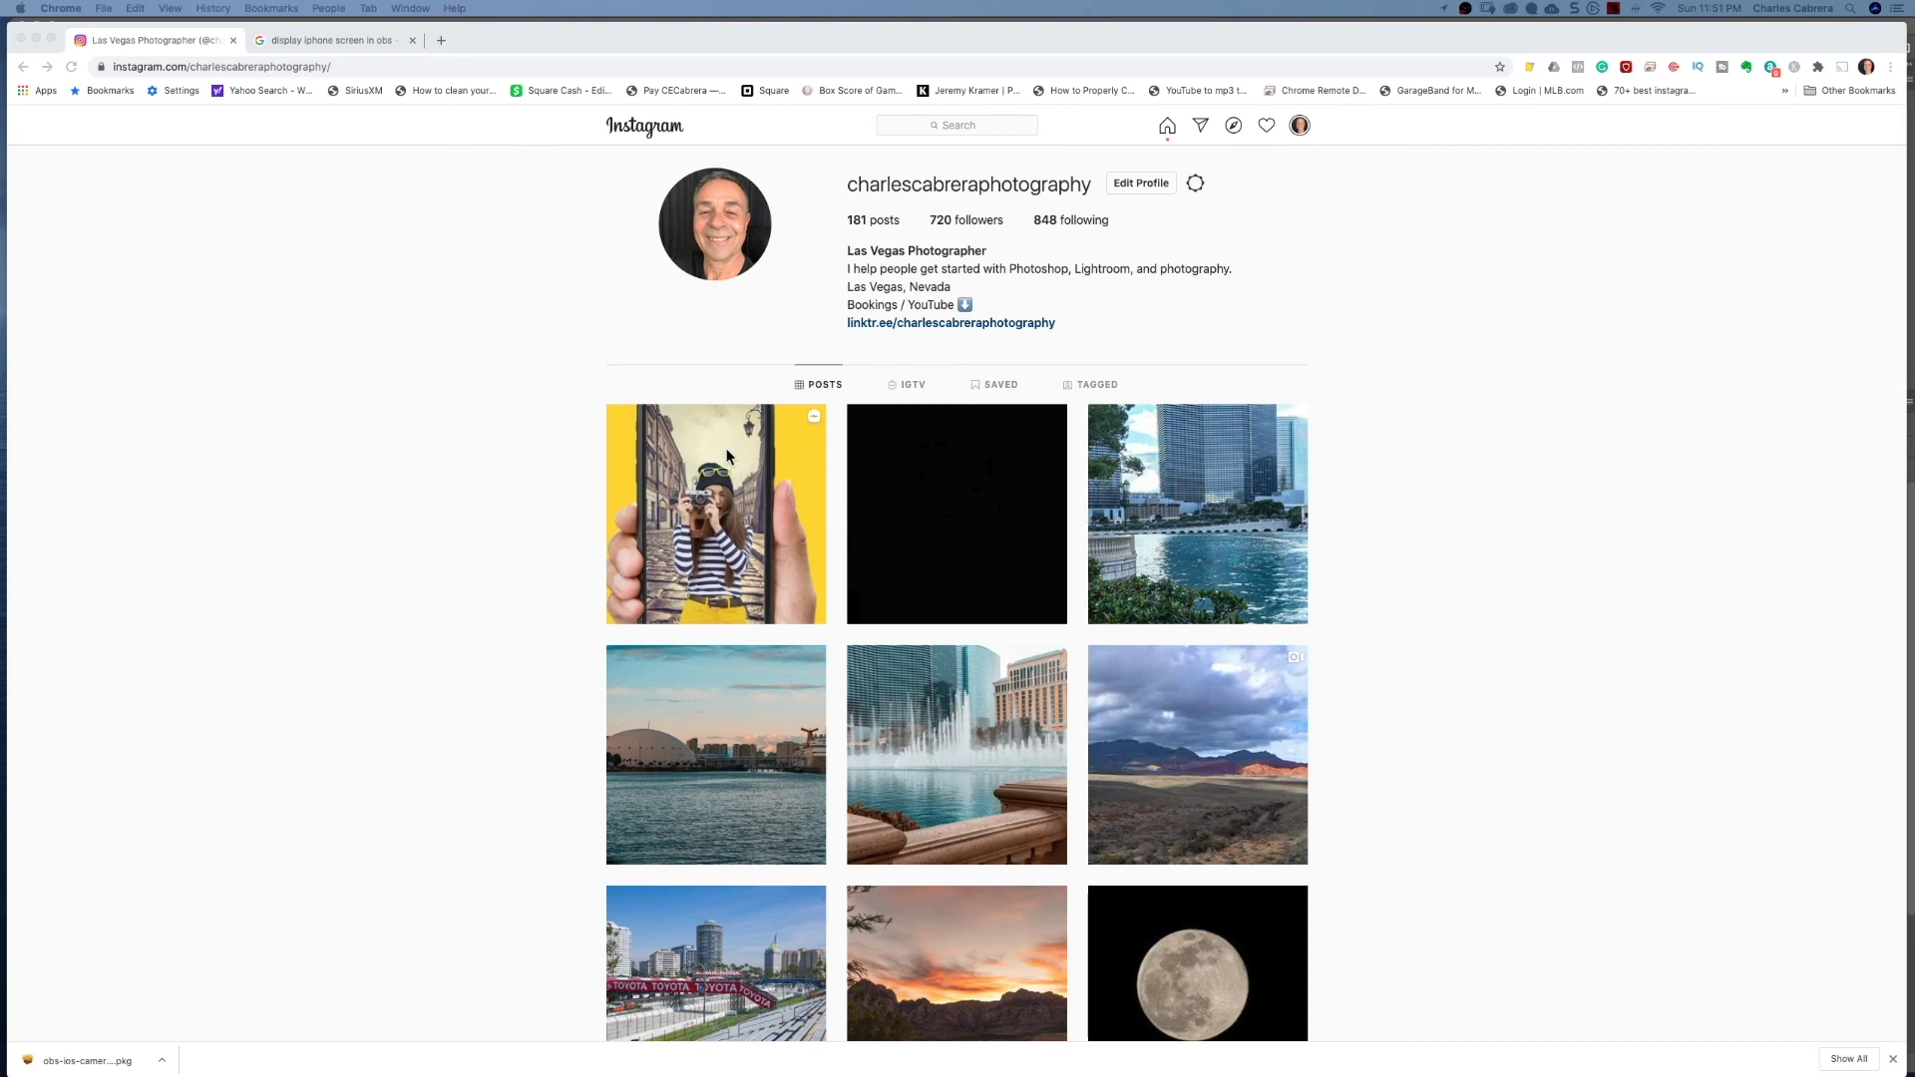
pyautogui.click(815, 421)
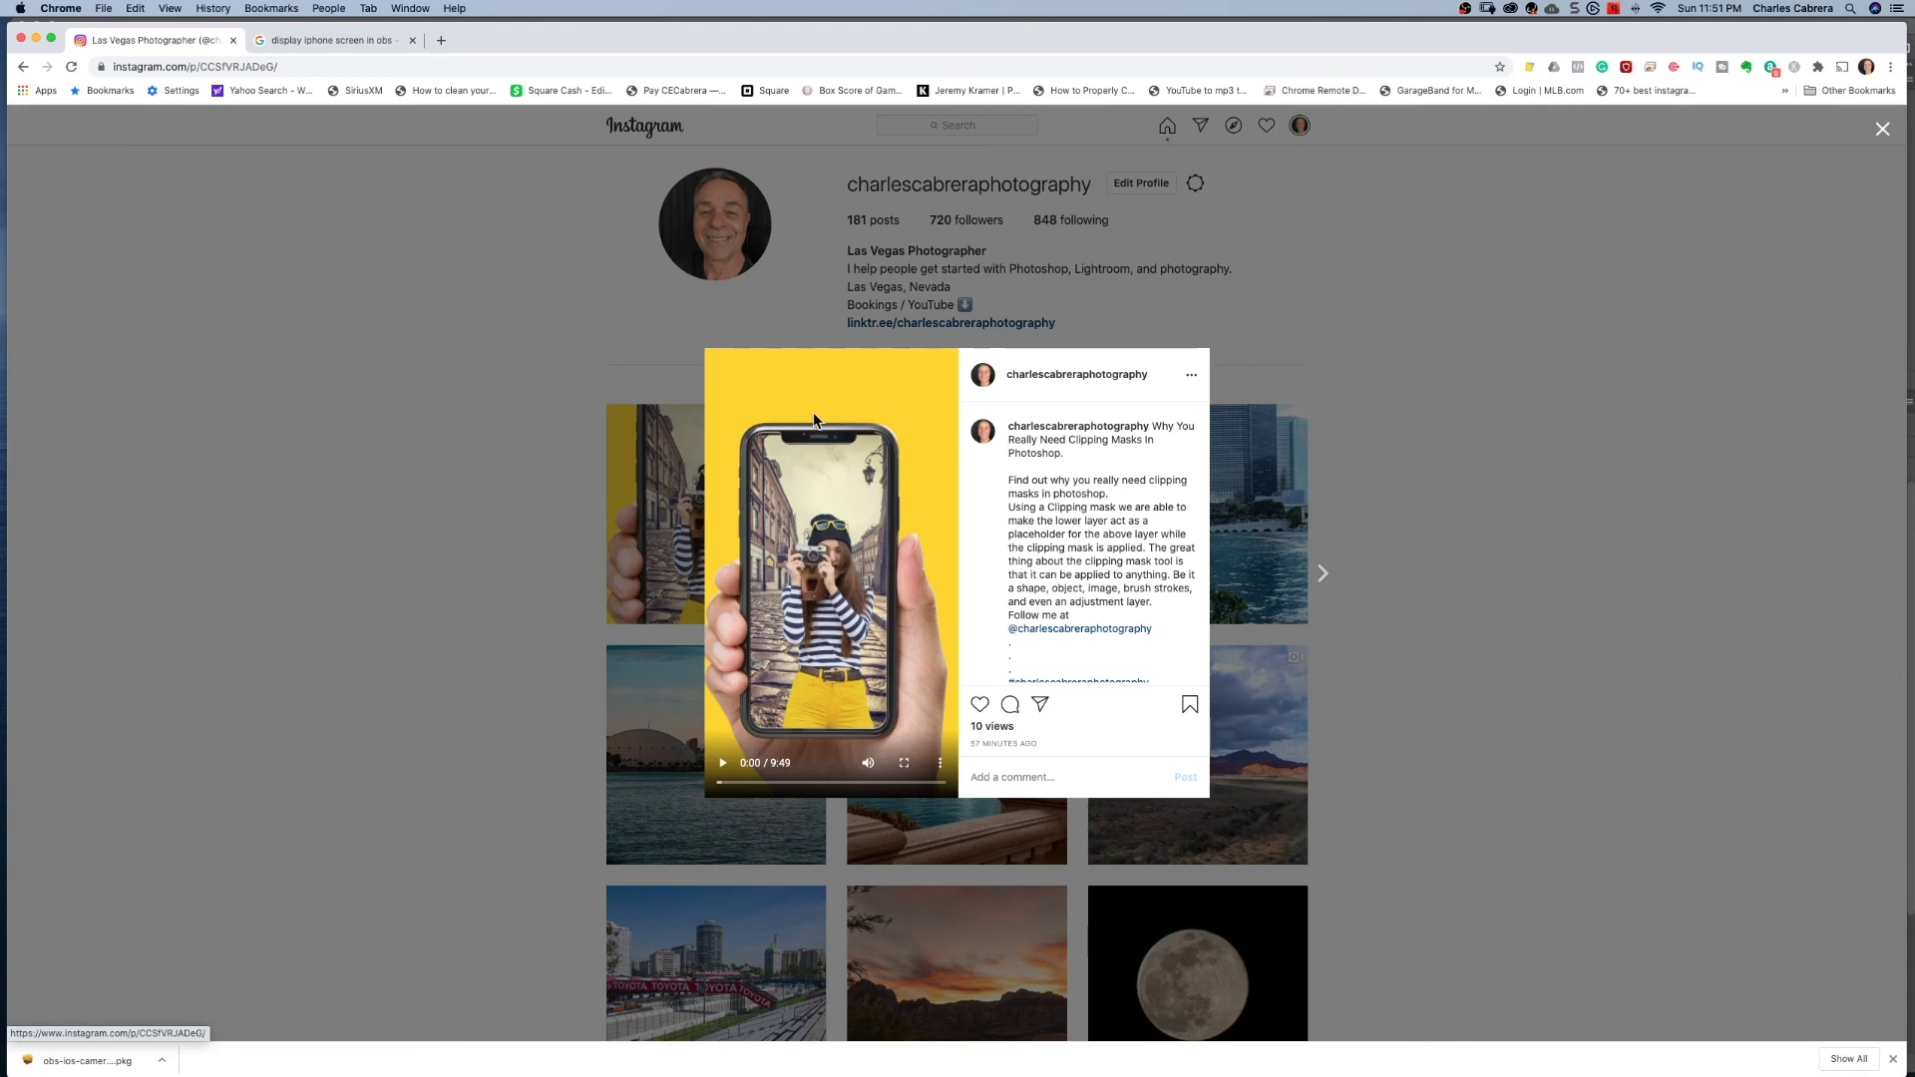
pyautogui.click(648, 339)
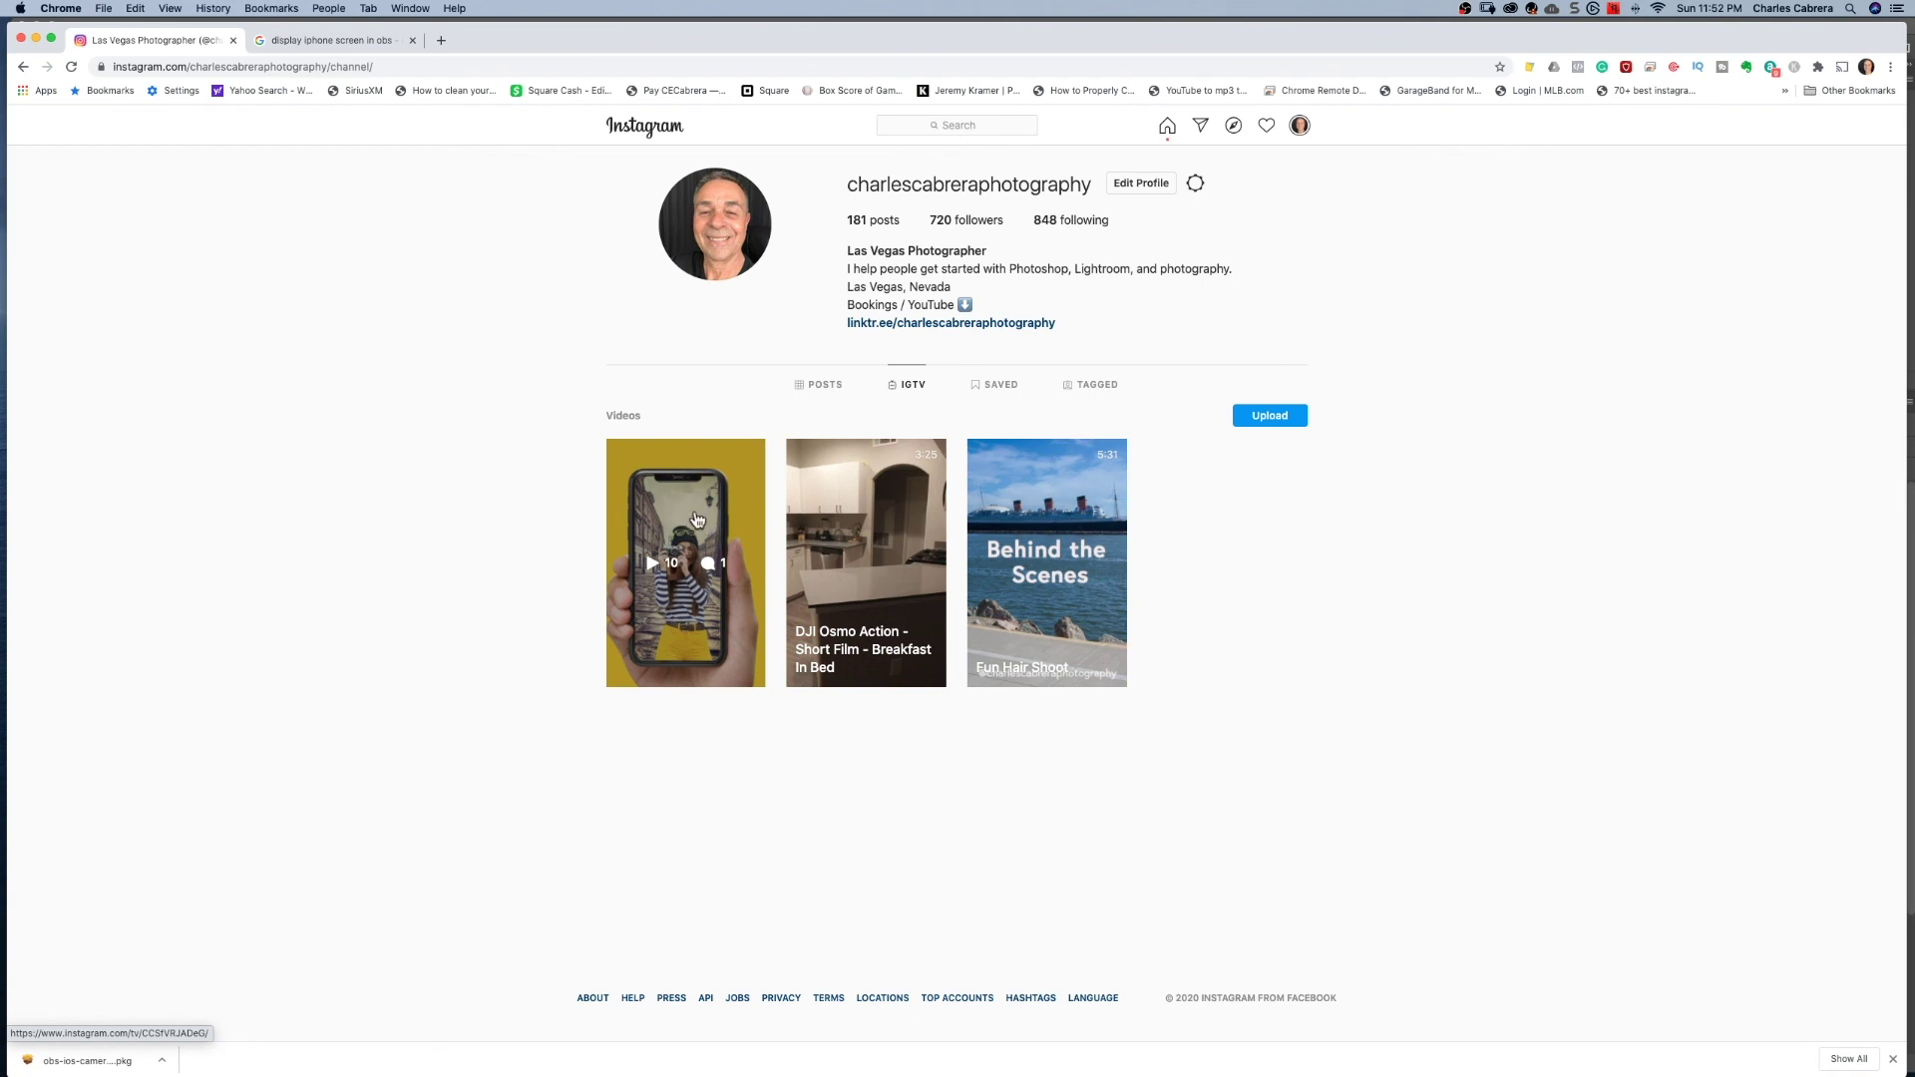
pyautogui.click(825, 385)
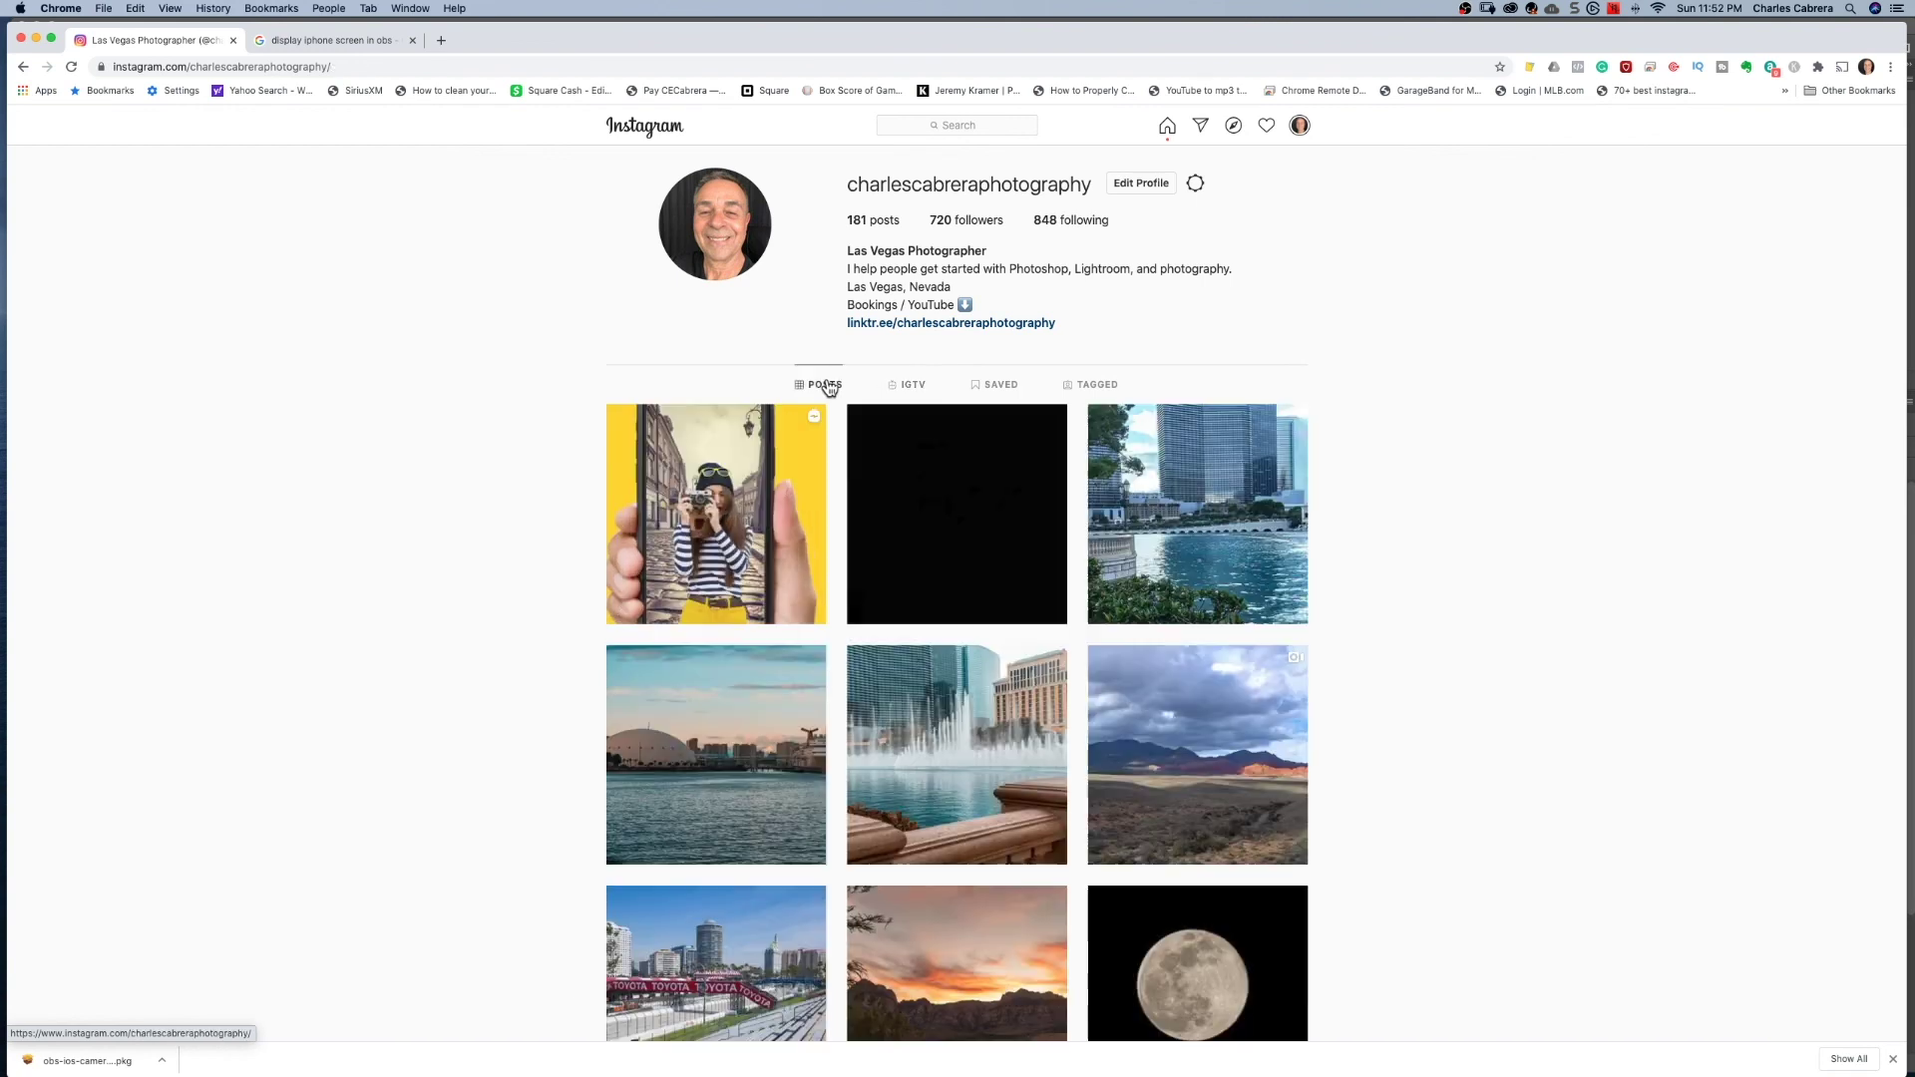
pyautogui.click(907, 387)
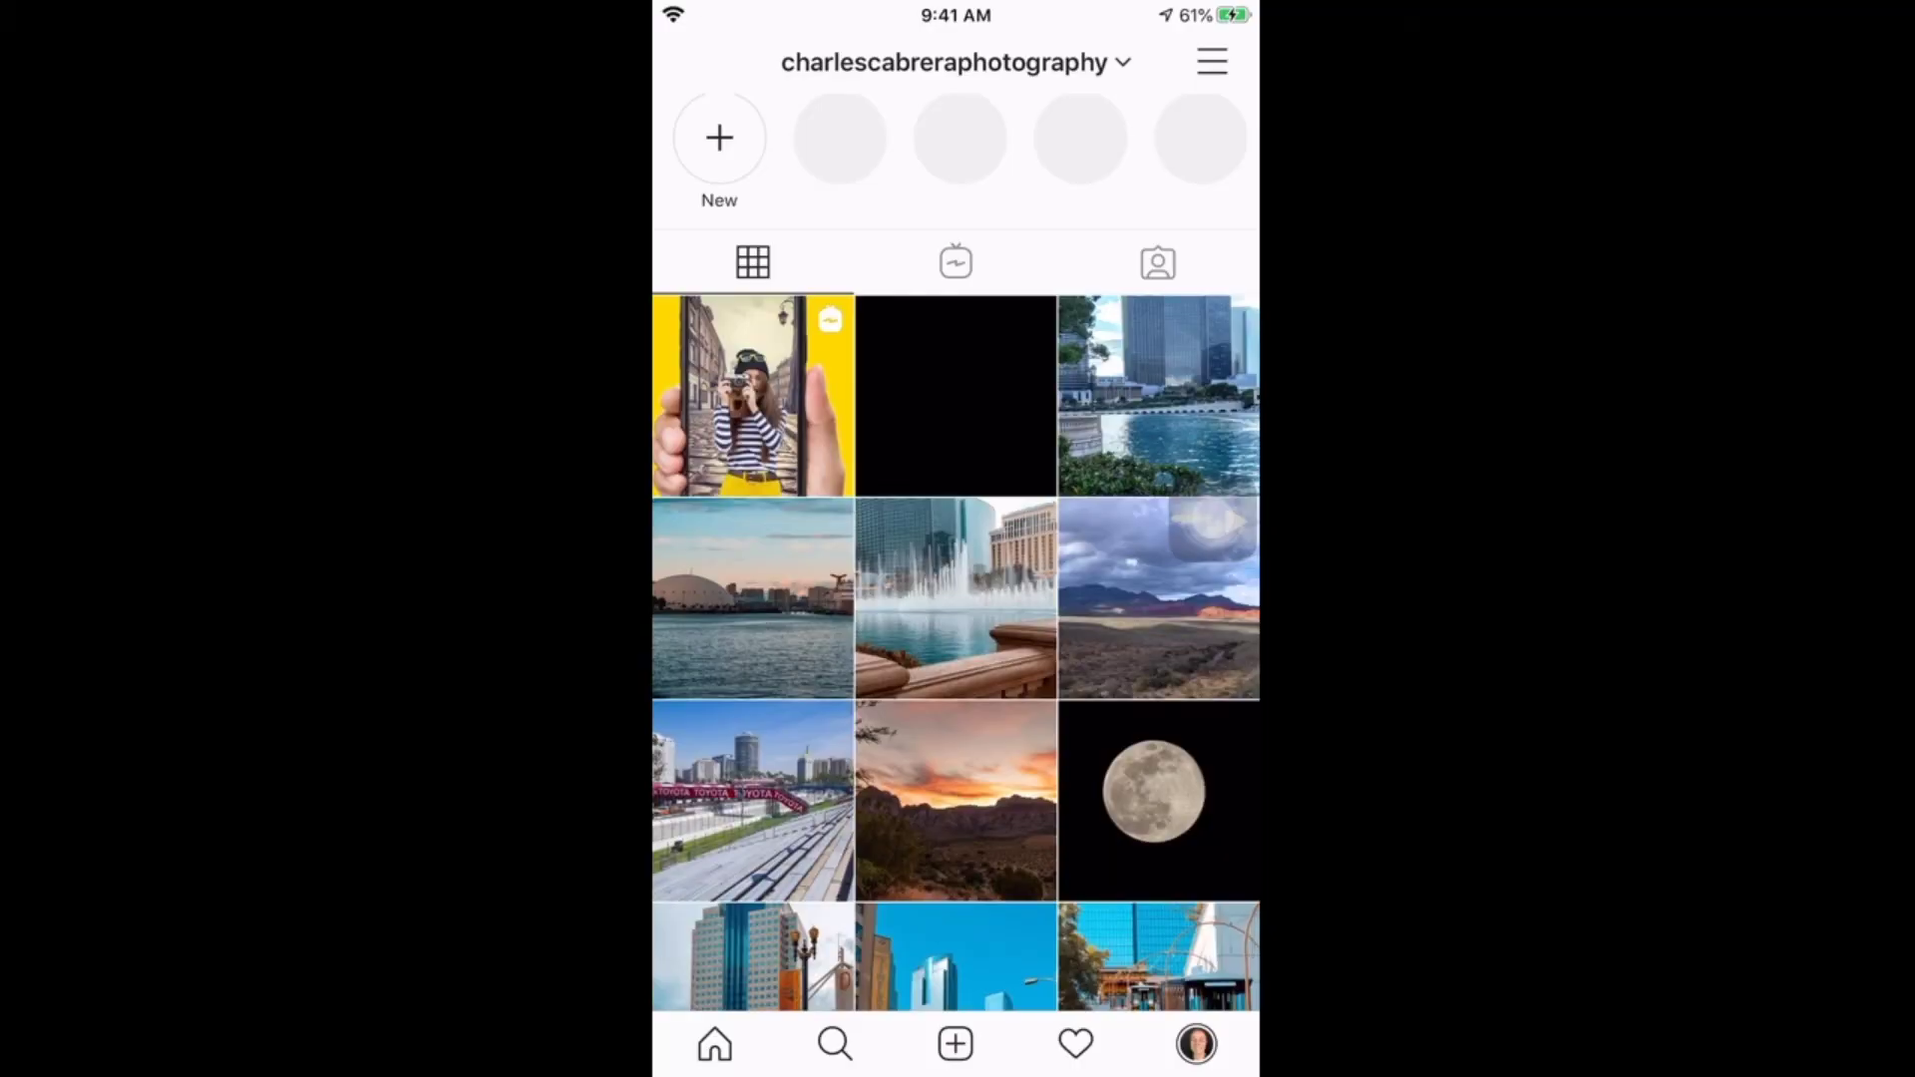
# - On the phone, open the yellow post and play the clipping masks video from the IGTV tab
pyautogui.scroll(2, 1211, 524)
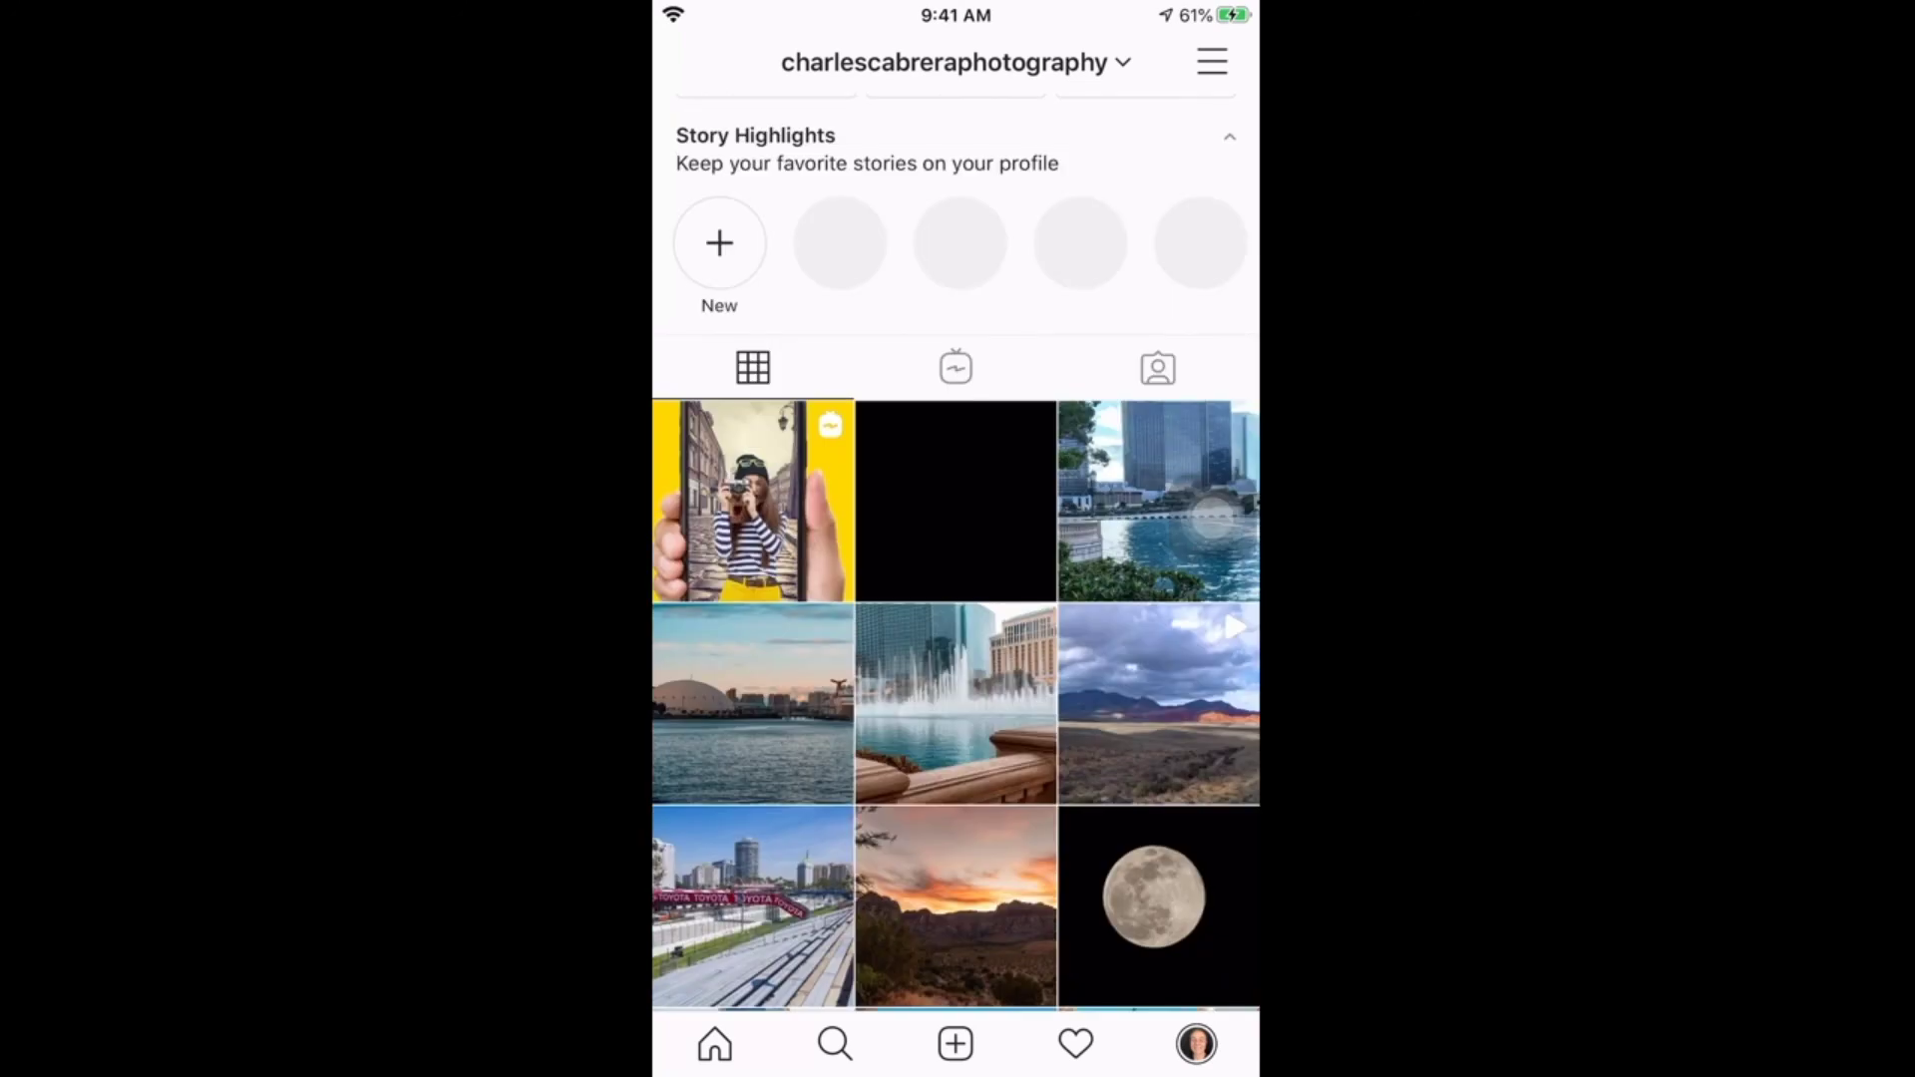
pyautogui.click(1212, 516)
pyautogui.click(955, 367)
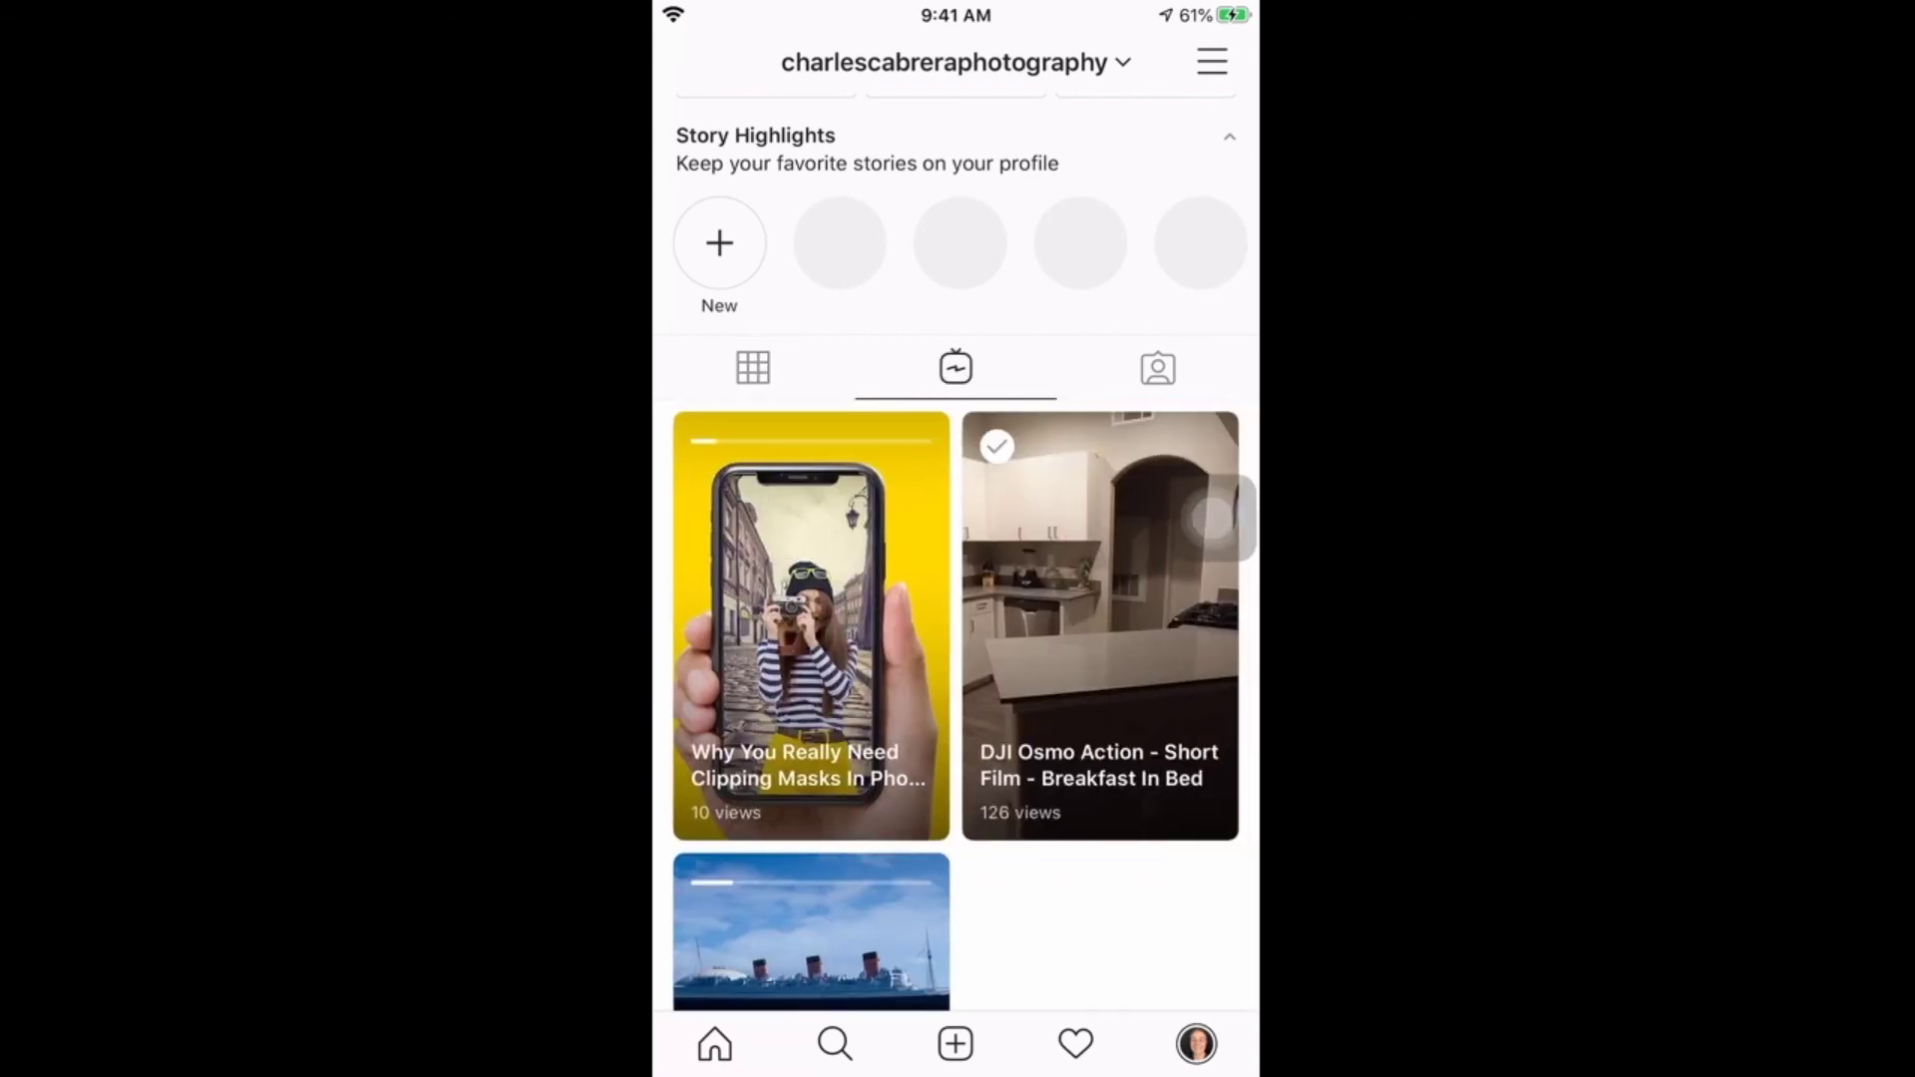
pyautogui.scroll(-2, 956, 599)
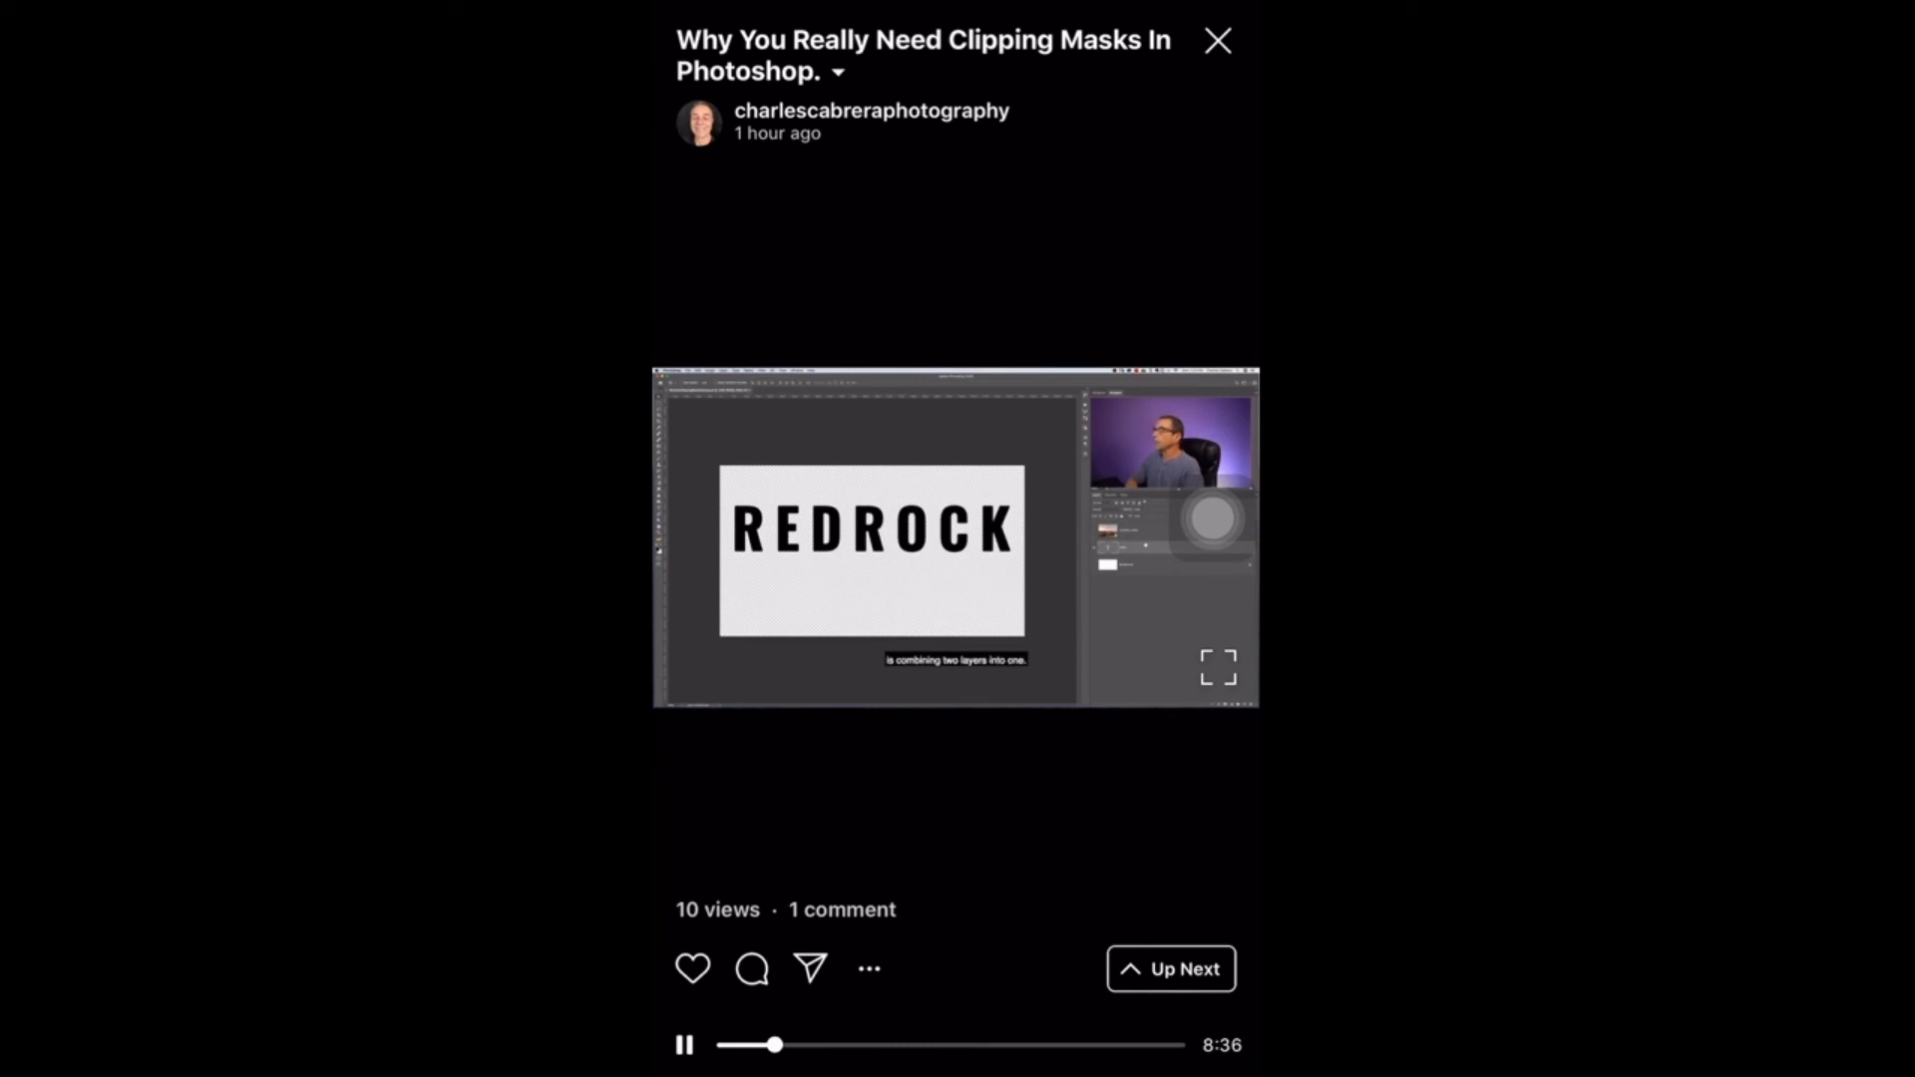
# - Expand the clipping masks video's description so the follow-me line and hashtag show
pyautogui.click(838, 71)
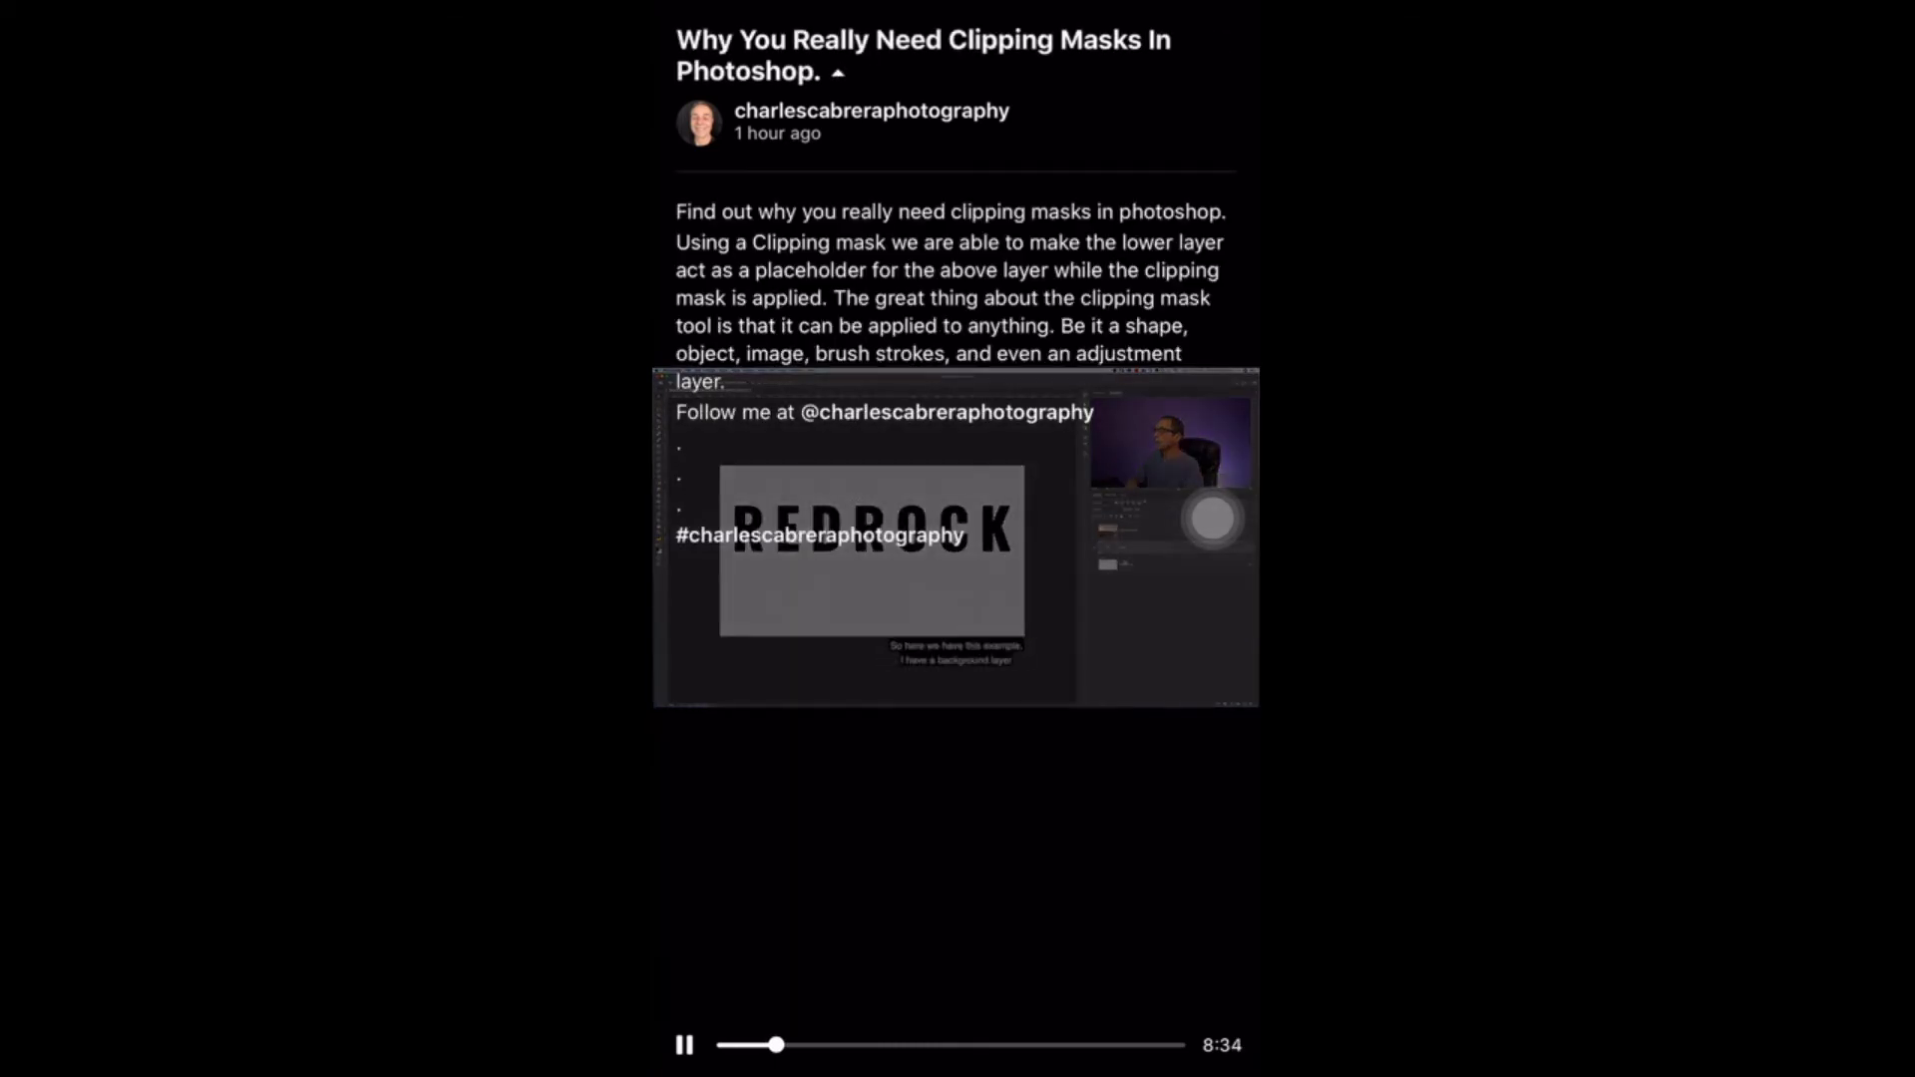